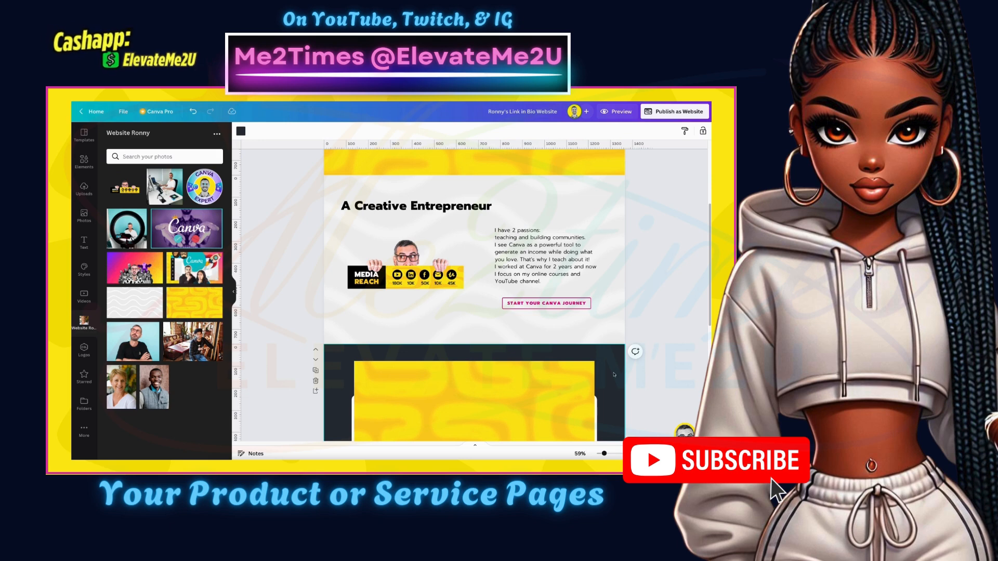
Set the yellow pattern image as the background of the Fun & Affordable Courses page
{"action": "left_click", "coordinate": [579, 379]}
{"action": "right_click", "coordinate": [581, 384]}
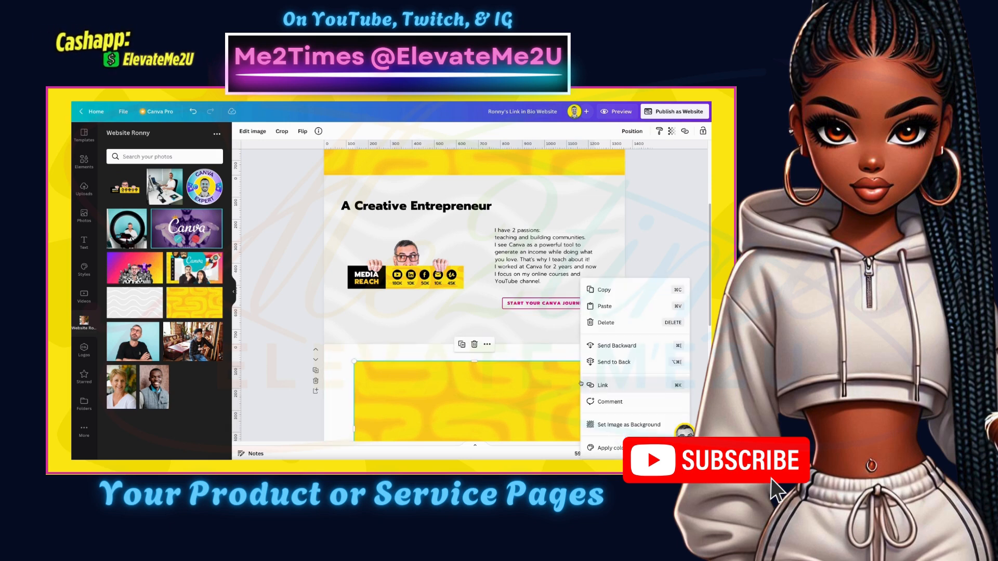
{"action": "left_click", "coordinate": [629, 425]}
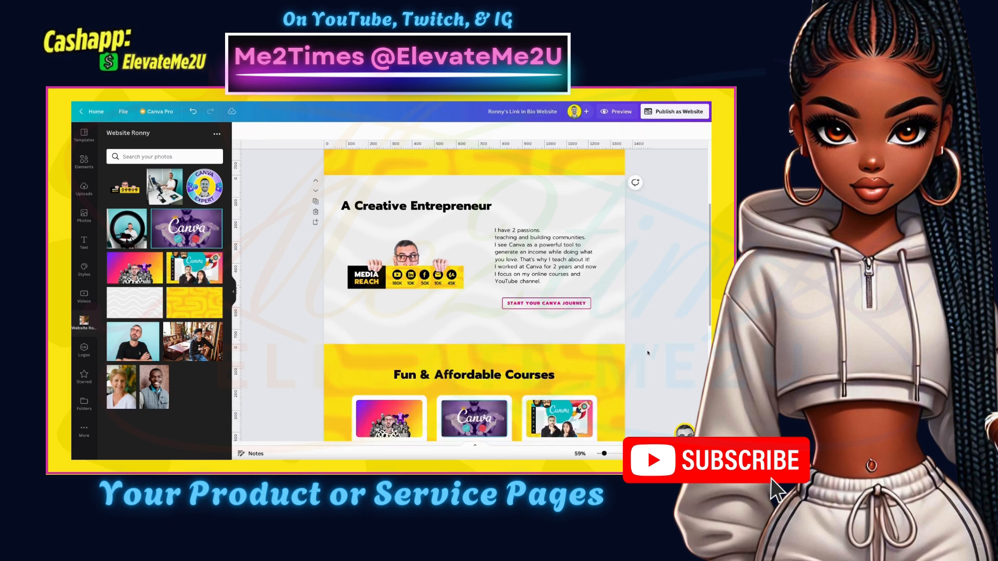
{"action": "scroll", "coordinate": [648, 354], "scroll_direction": "up", "scroll_amount": 1}
{"action": "scroll", "coordinate": [648, 354], "scroll_direction": "down", "scroll_amount": 1}
{"action": "scroll", "coordinate": [648, 353], "scroll_direction": "down", "scroll_amount": 2}
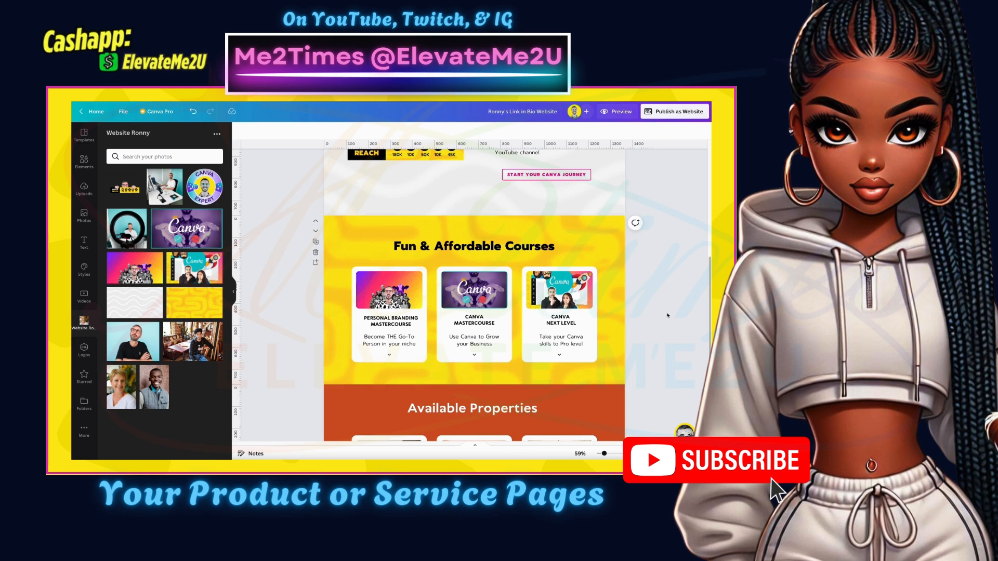
{"action": "scroll", "coordinate": [668, 316], "scroll_direction": "up", "scroll_amount": 1}
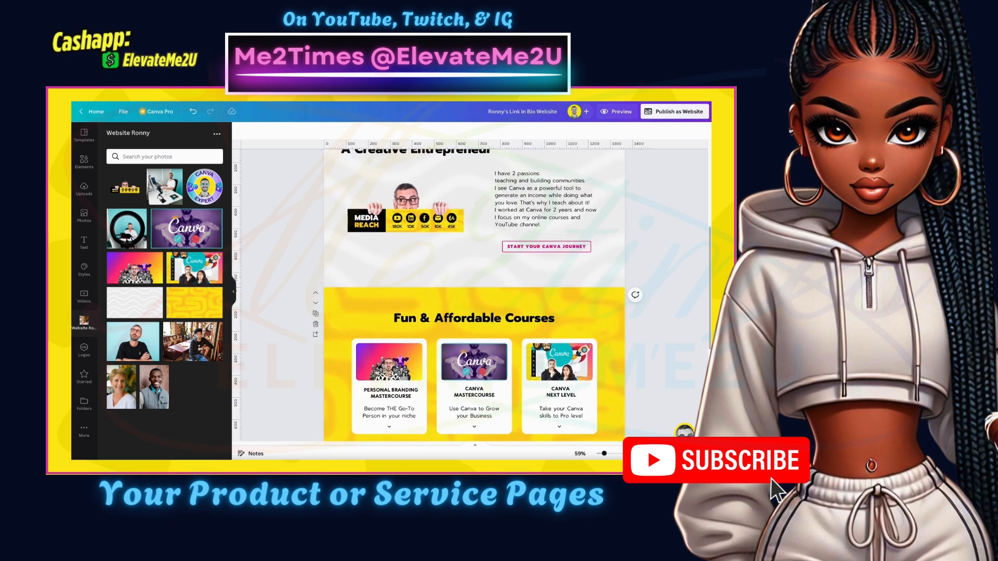
Preview the website in the phone layout and examine how the profile, entrepreneur and course sections stack
{"action": "left_click", "coordinate": [617, 112]}
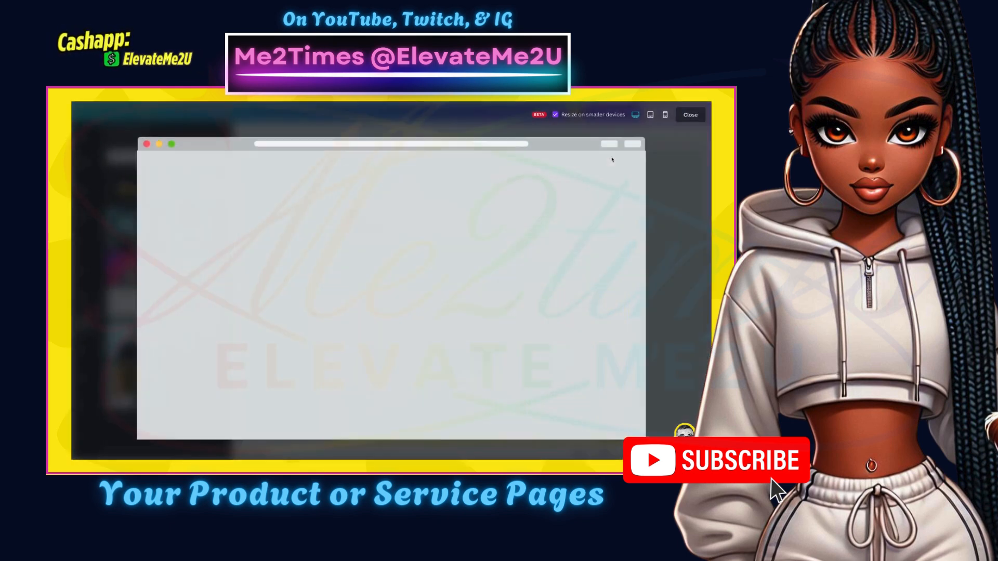
{"action": "left_click", "coordinate": [665, 115]}
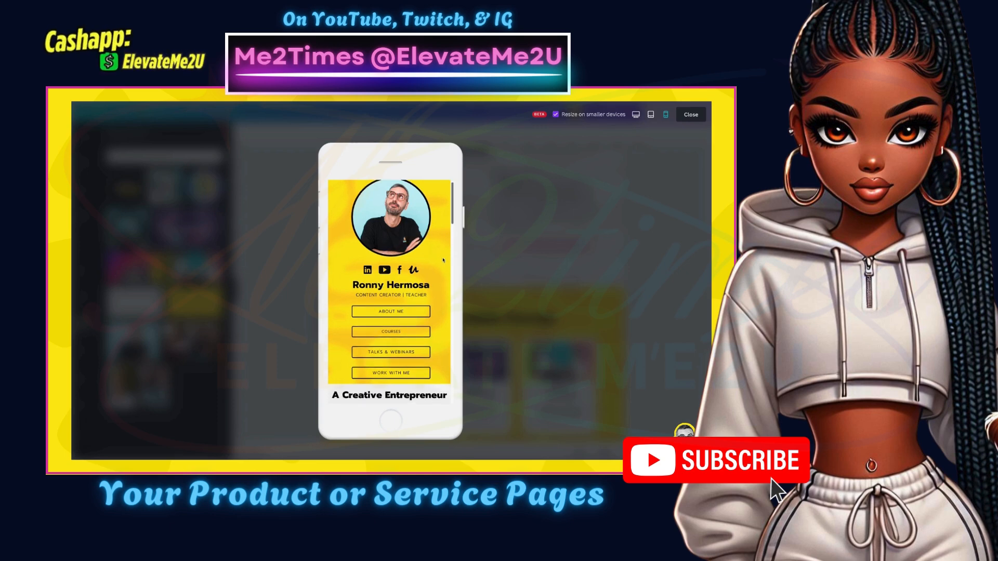
{"action": "scroll", "coordinate": [442, 260], "scroll_direction": "down", "scroll_amount": 5}
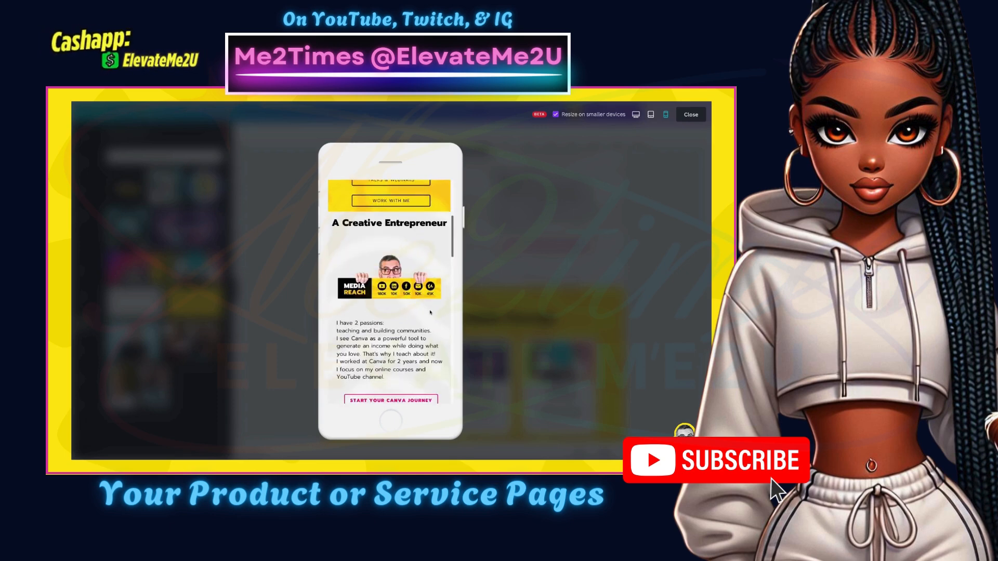
{"action": "scroll", "coordinate": [437, 270], "scroll_direction": "down", "scroll_amount": 2}
{"action": "scroll", "coordinate": [426, 357], "scroll_direction": "up", "scroll_amount": 3}
{"action": "scroll", "coordinate": [425, 355], "scroll_direction": "down", "scroll_amount": 6}
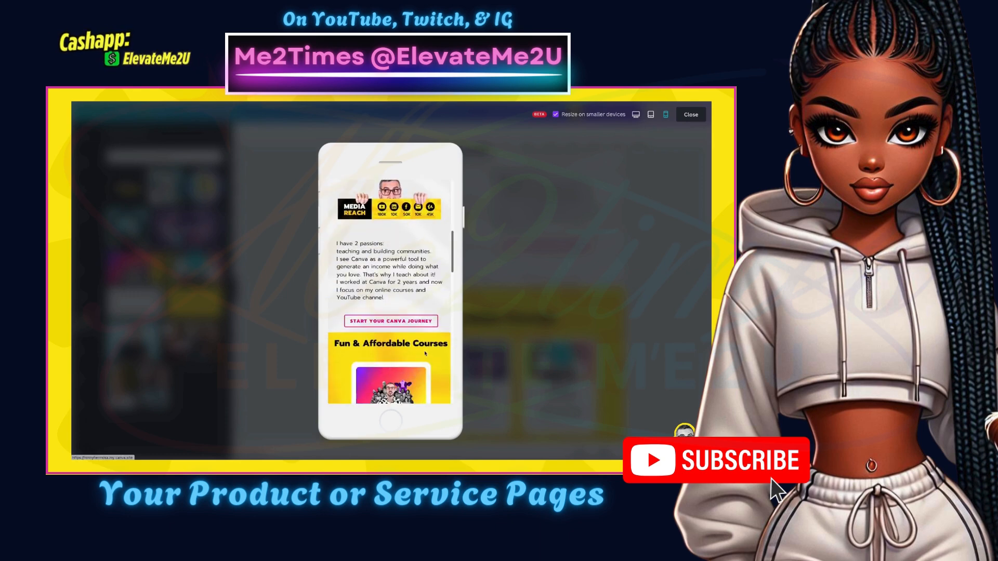
{"action": "scroll", "coordinate": [425, 354], "scroll_direction": "down", "scroll_amount": 3}
{"action": "scroll", "coordinate": [425, 354], "scroll_direction": "up", "scroll_amount": 4}
{"action": "scroll", "coordinate": [425, 354], "scroll_direction": "down", "scroll_amount": 1}
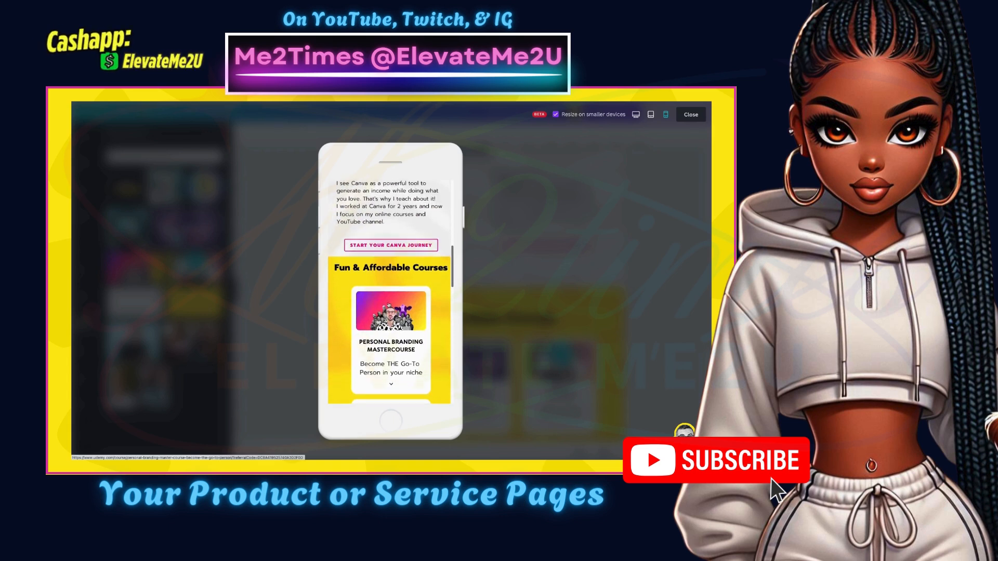
{"action": "scroll", "coordinate": [403, 346], "scroll_direction": "down", "scroll_amount": 5}
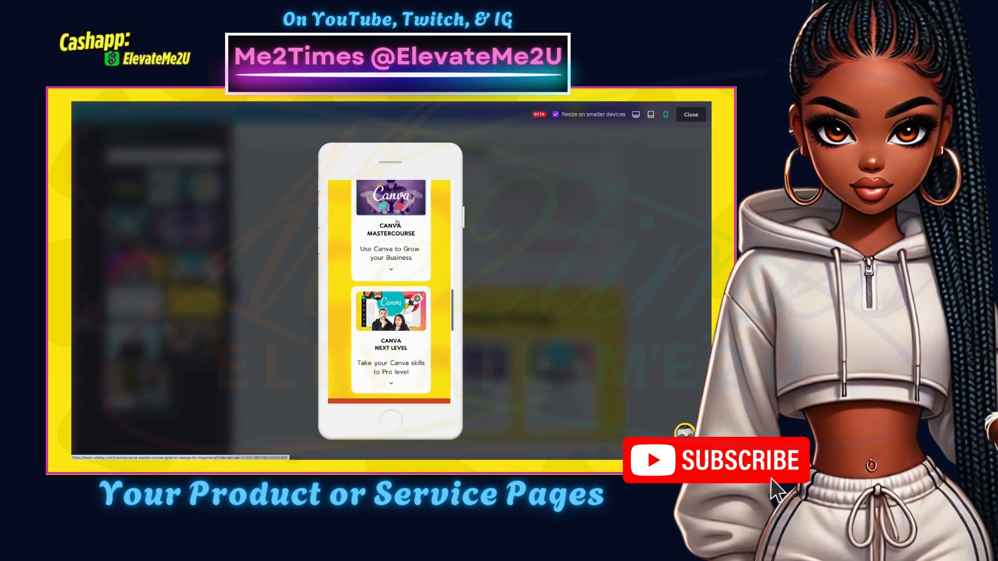
Open the Personal Branding Mastercourse card's link in an incognito window from the phone preview
{"action": "scroll", "coordinate": [399, 370], "scroll_direction": "up", "scroll_amount": 3}
{"action": "right_click", "coordinate": [397, 235]}
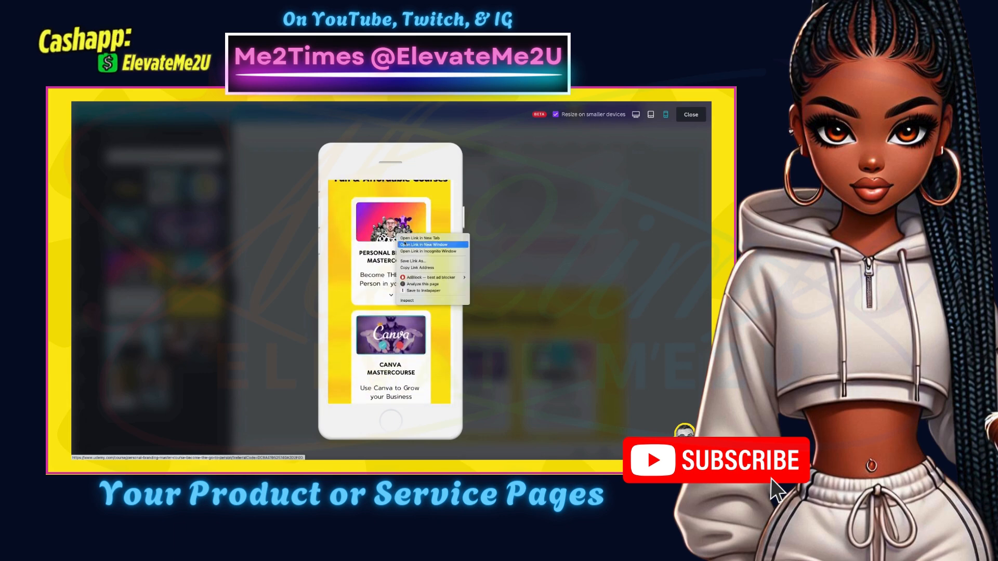
{"action": "left_click", "coordinate": [409, 252]}
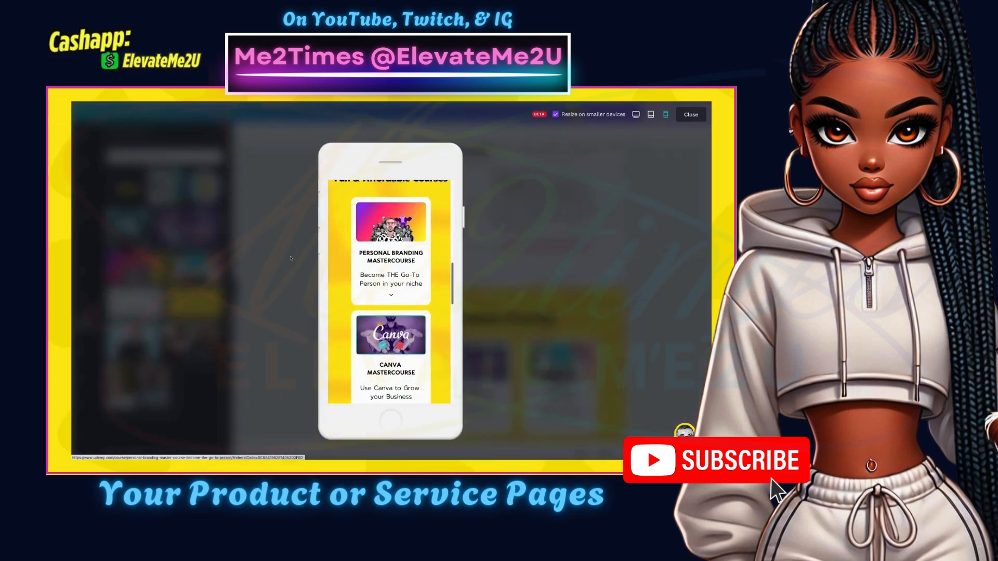
Check the Canva Mastercourse and Canva Next Level cards in the phone preview and close the preview
{"action": "scroll", "coordinate": [408, 299], "scroll_direction": "down", "scroll_amount": 4}
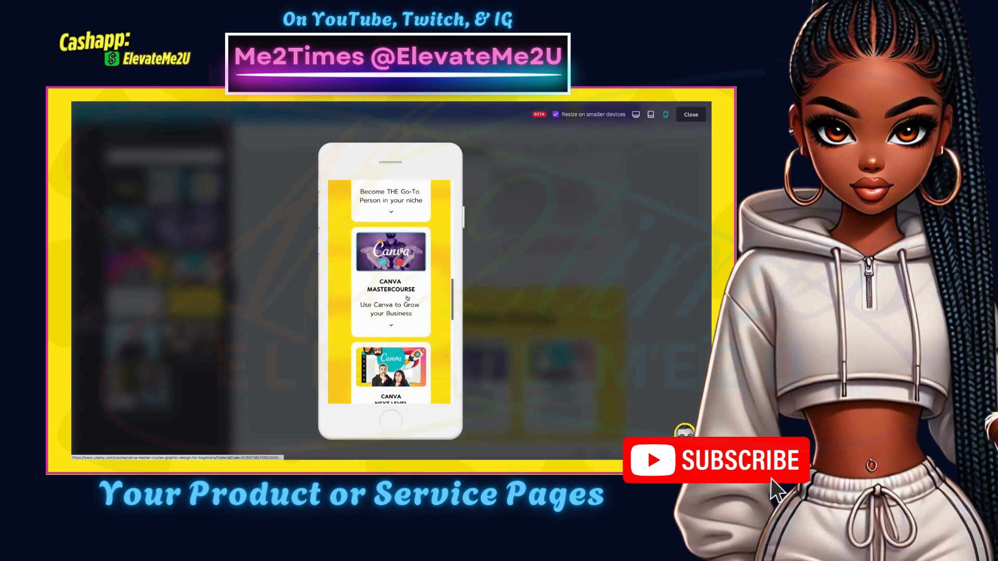
{"action": "scroll", "coordinate": [408, 299], "scroll_direction": "down", "scroll_amount": 3}
{"action": "scroll", "coordinate": [407, 298], "scroll_direction": "up", "scroll_amount": 2}
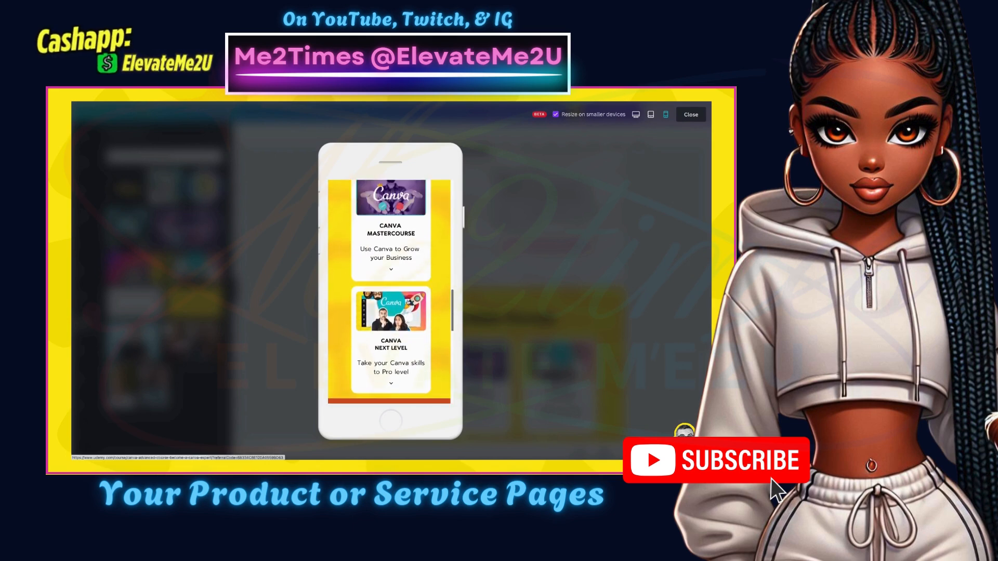
{"action": "scroll", "coordinate": [390, 291], "scroll_direction": "up", "scroll_amount": 1}
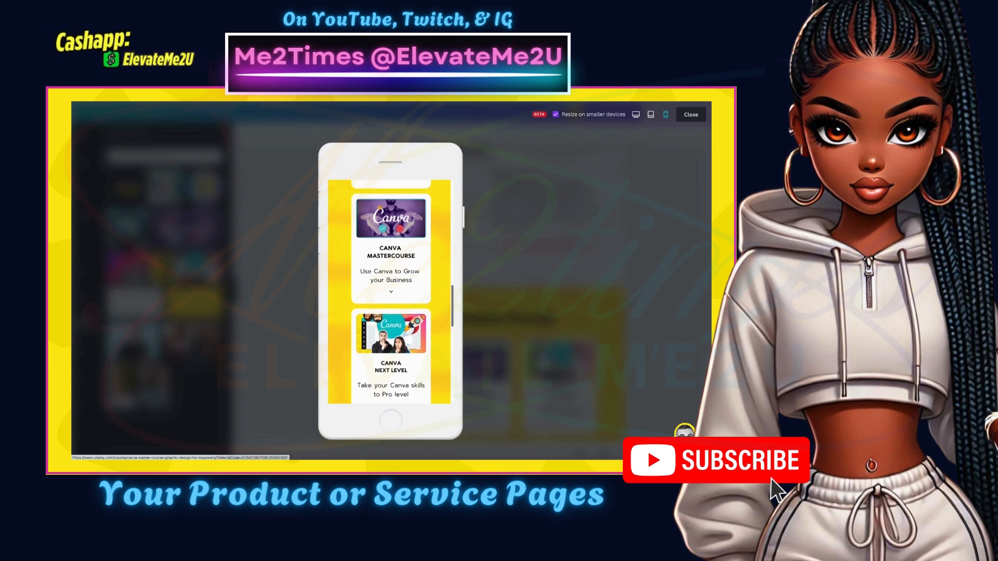
{"action": "scroll", "coordinate": [451, 305], "scroll_direction": "up", "scroll_amount": 5}
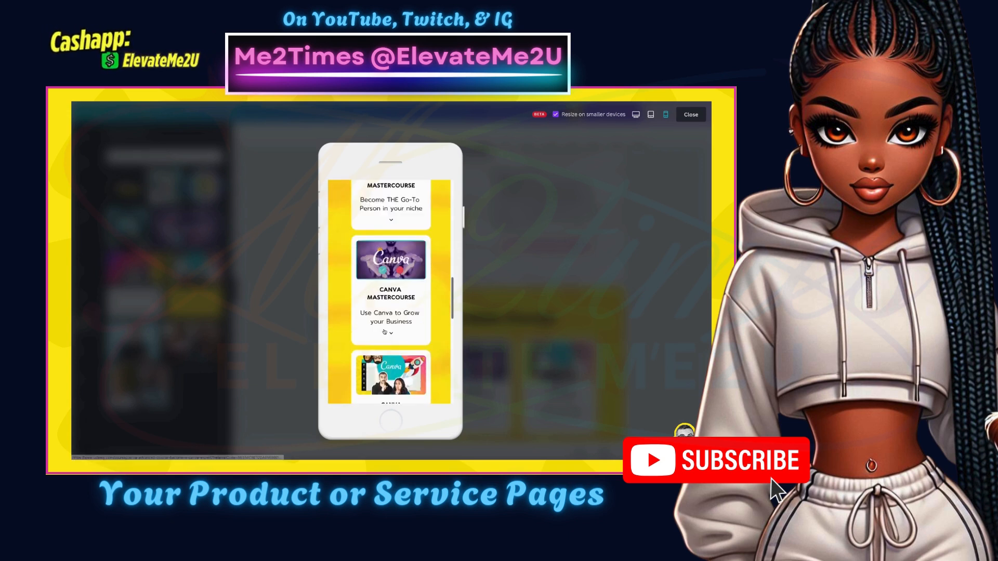
{"action": "left_click", "coordinate": [691, 115]}
Delete the orange Available Properties page from the website
{"action": "scroll", "coordinate": [486, 285], "scroll_direction": "down", "scroll_amount": 1}
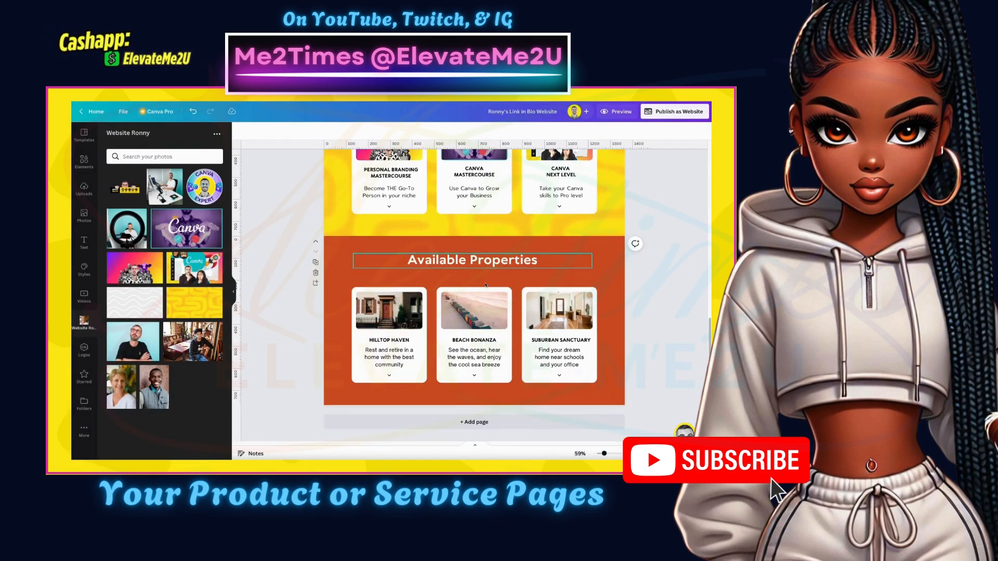
{"action": "left_click", "coordinate": [316, 273]}
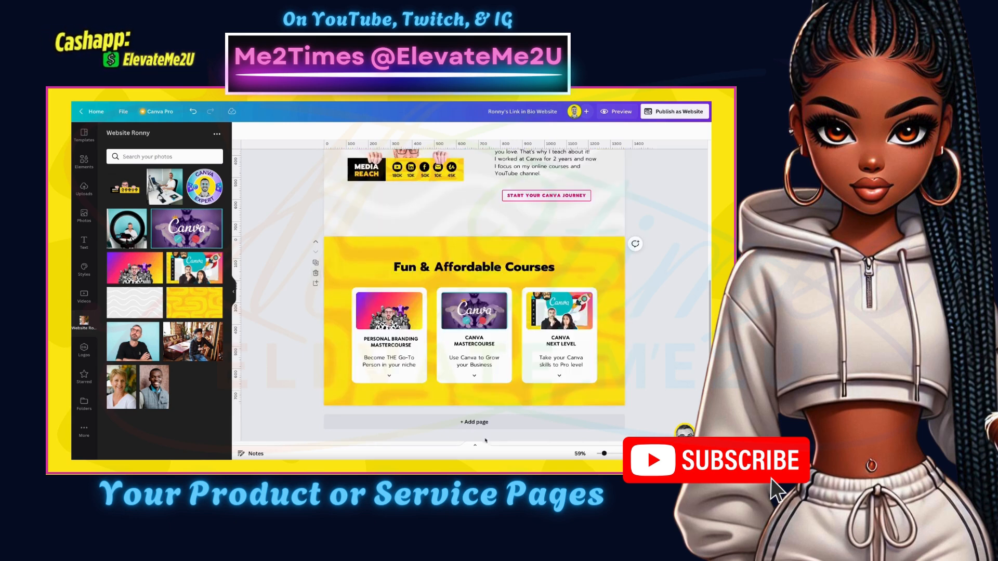
Duplicate the A Creative Entrepreneur page and move the copy below the Fun & Affordable Courses page
{"action": "scroll", "coordinate": [562, 261], "scroll_direction": "up", "scroll_amount": 3}
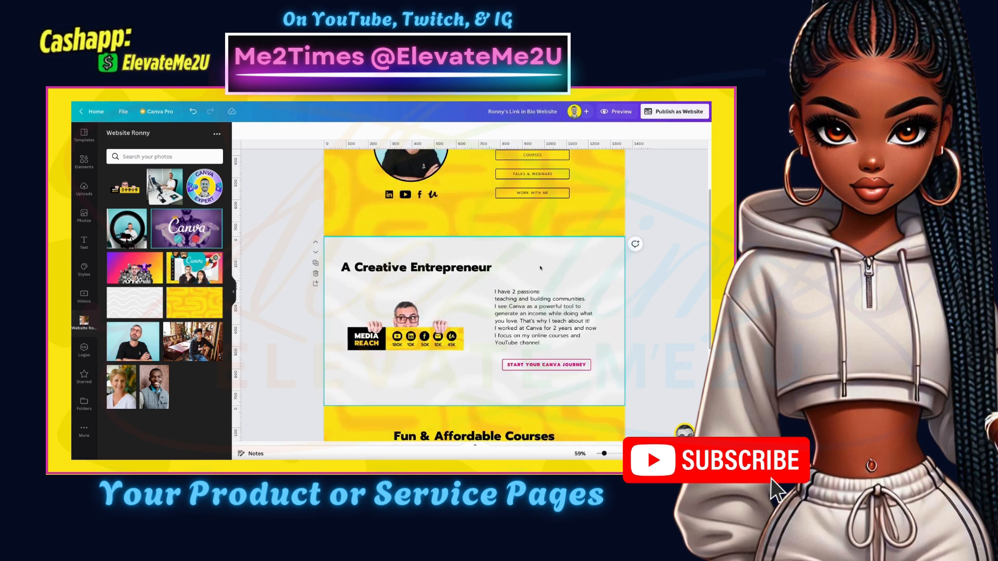
{"action": "left_click", "coordinate": [571, 250]}
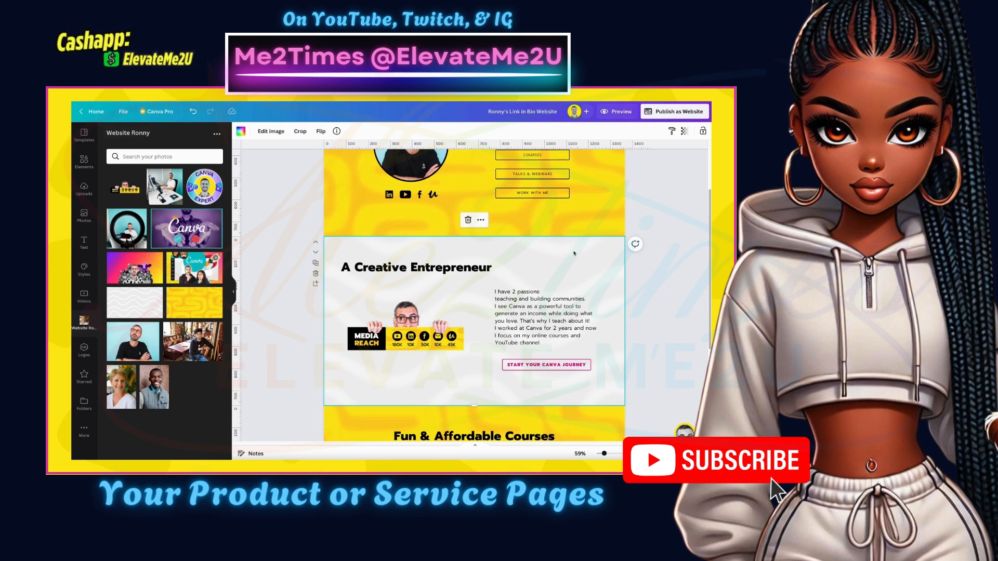
{"action": "left_click", "coordinate": [315, 263]}
{"action": "left_click", "coordinate": [316, 254]}
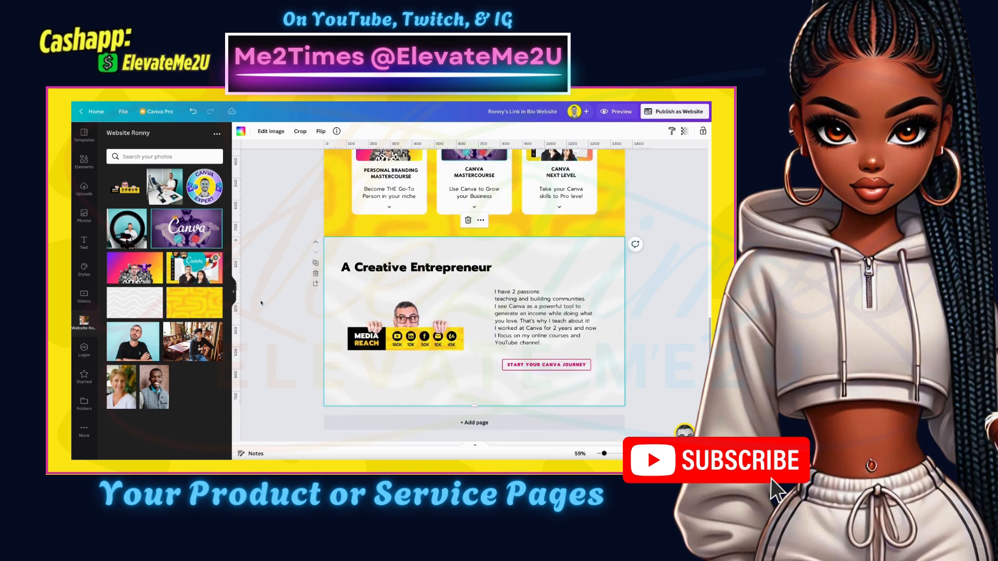
Remove the media reach image, the passions paragraph and the Canva journey button from the copied page
{"action": "left_click_drag", "start_coordinate": [262, 305], "coordinate": [532, 383]}
{"action": "key", "text": "Delete"}
Replace the copied page's heading with "What my students are saying" and widen its text box to fit one line
{"action": "left_click", "coordinate": [477, 277]}
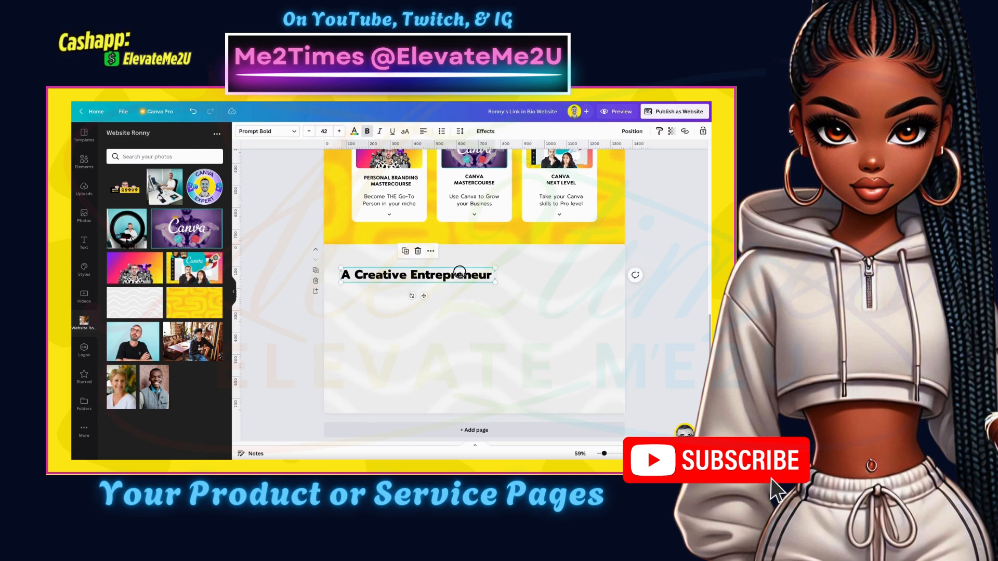
{"action": "double_click", "coordinate": [460, 275]}
{"action": "triple_click", "coordinate": [460, 274]}
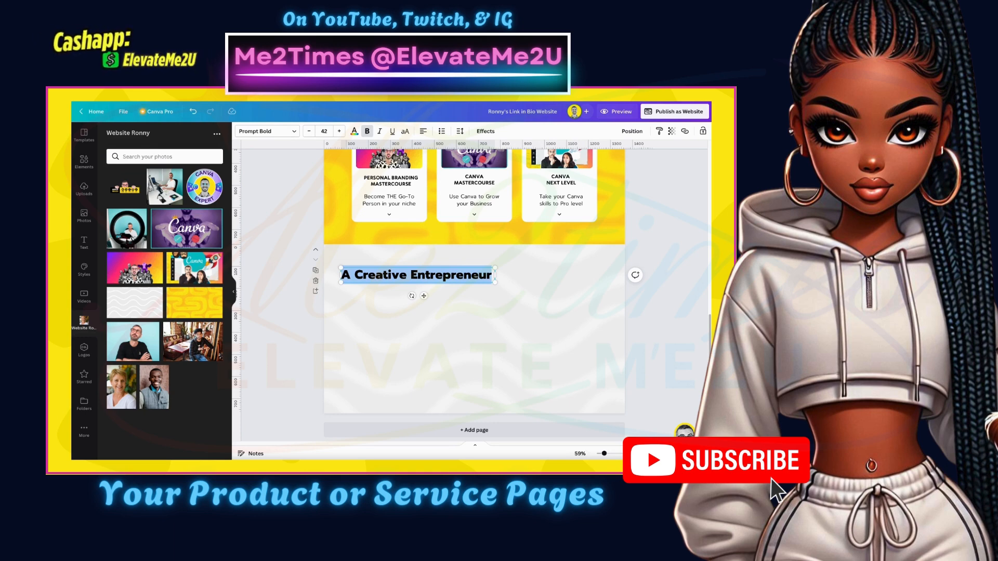
{"action": "type", "text": "What m"}
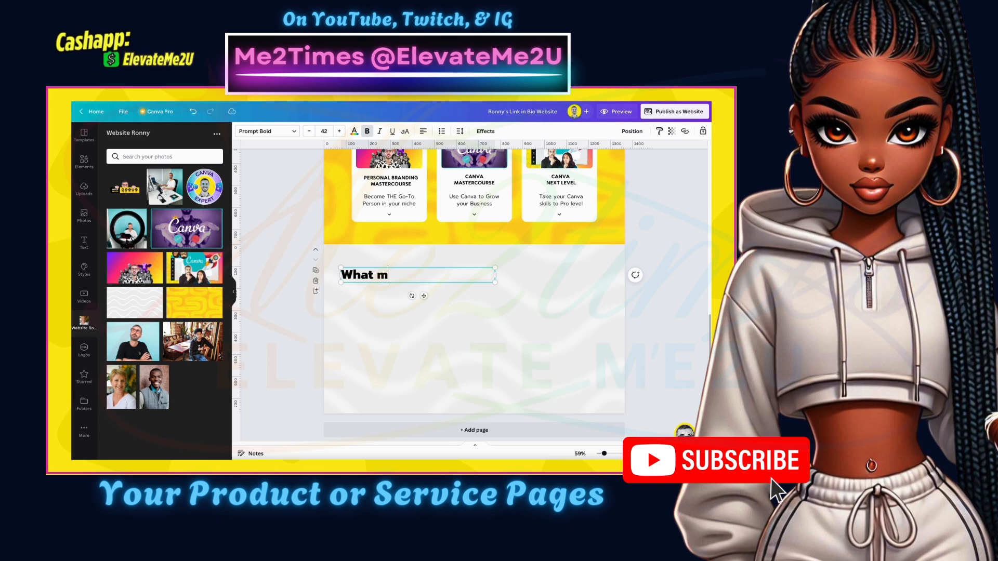
{"action": "type", "text": "y students are s"}
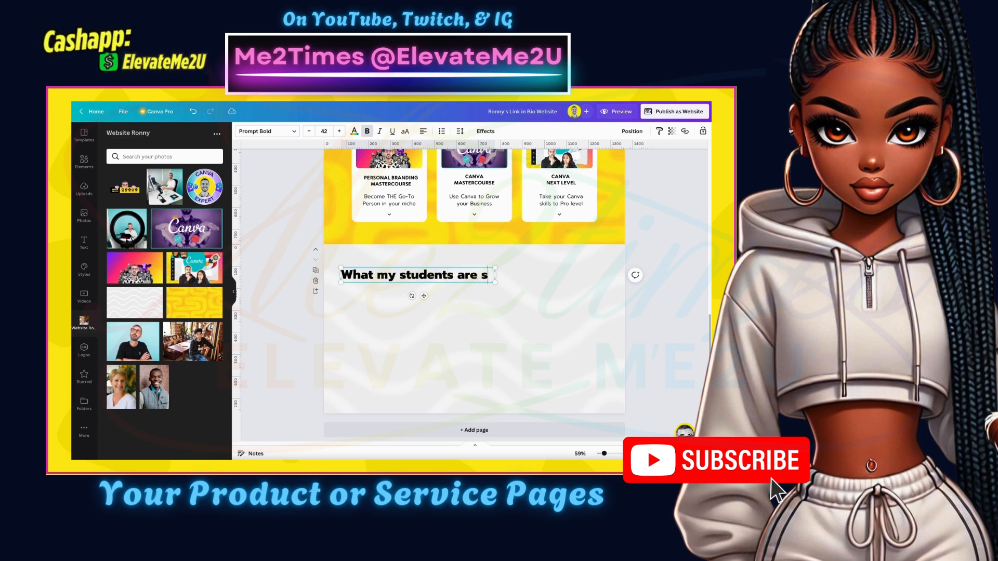
{"action": "type", "text": "aying"}
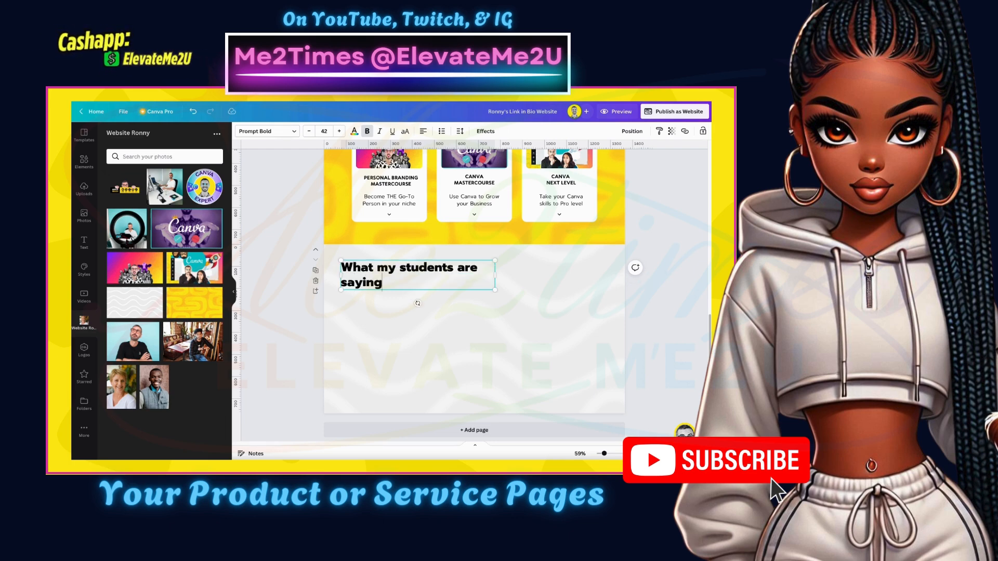
{"action": "left_click_drag", "start_coordinate": [495, 275], "coordinate": [523, 278]}
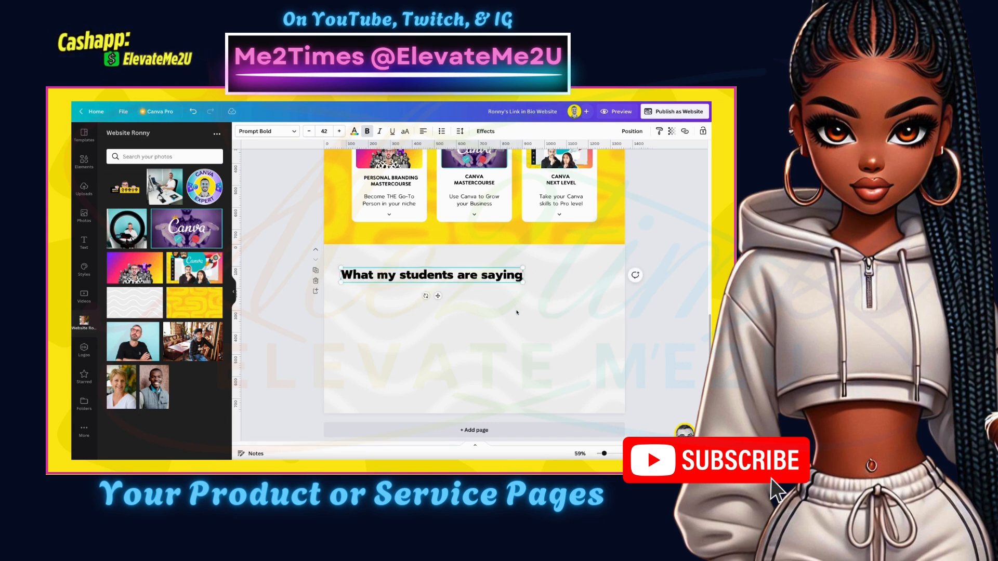
Center-align the "What my students are saying" heading text and center the heading horizontally on the page
{"action": "left_click", "coordinate": [423, 131]}
{"action": "left_click", "coordinate": [632, 131]}
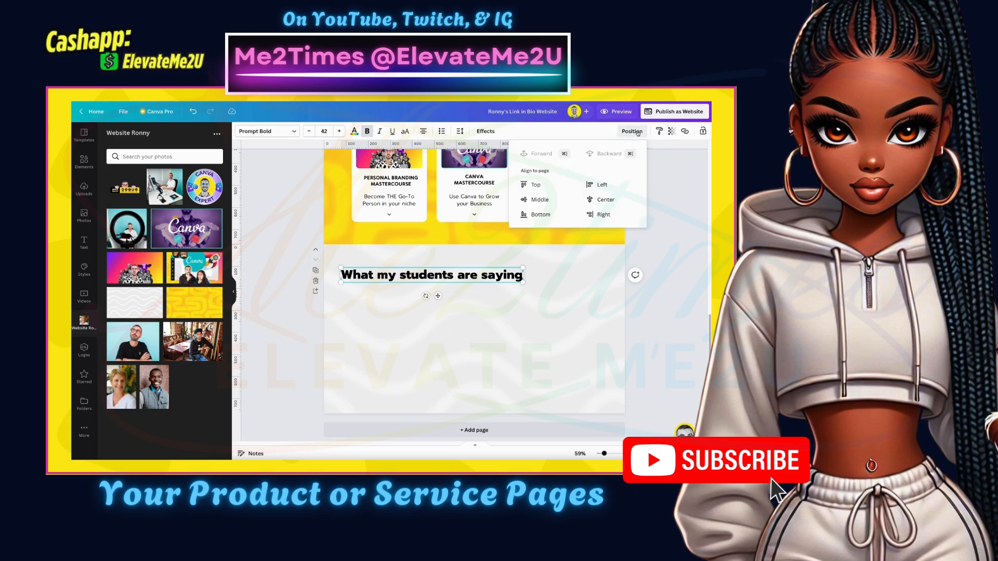
{"action": "left_click", "coordinate": [600, 201]}
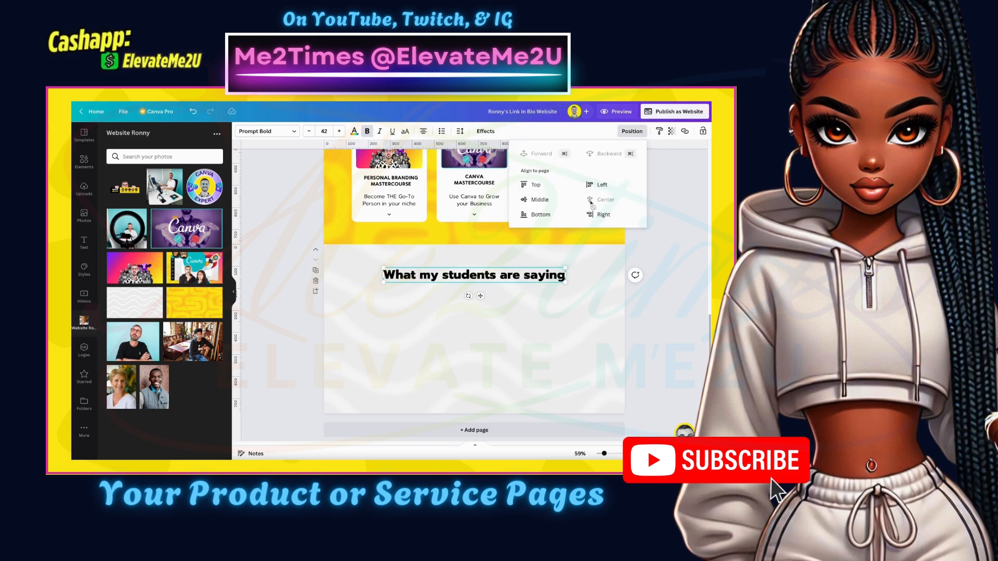
{"action": "left_click", "coordinate": [689, 231]}
Add the Satisfied Clients page from the starred White and Orange Real Estate Portfolio template below the students page
{"action": "left_click", "coordinate": [570, 382]}
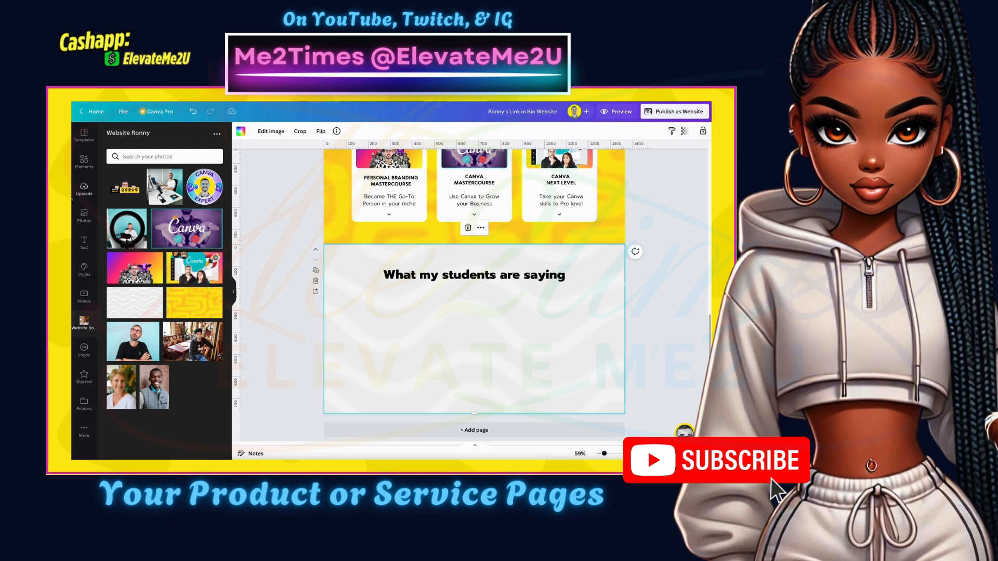
{"action": "left_click", "coordinate": [84, 137]}
{"action": "left_click", "coordinate": [81, 375]}
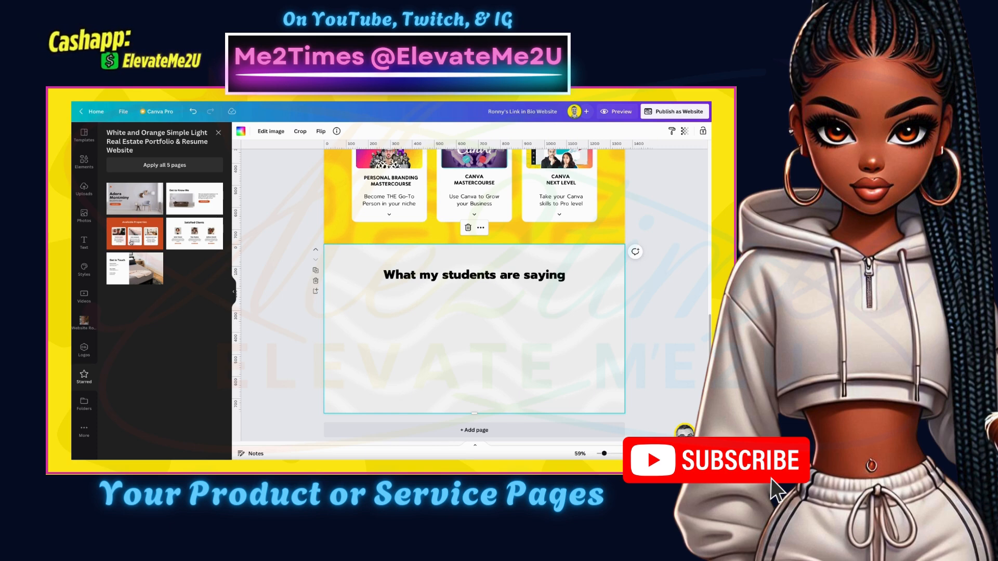
{"action": "left_click", "coordinate": [203, 239]}
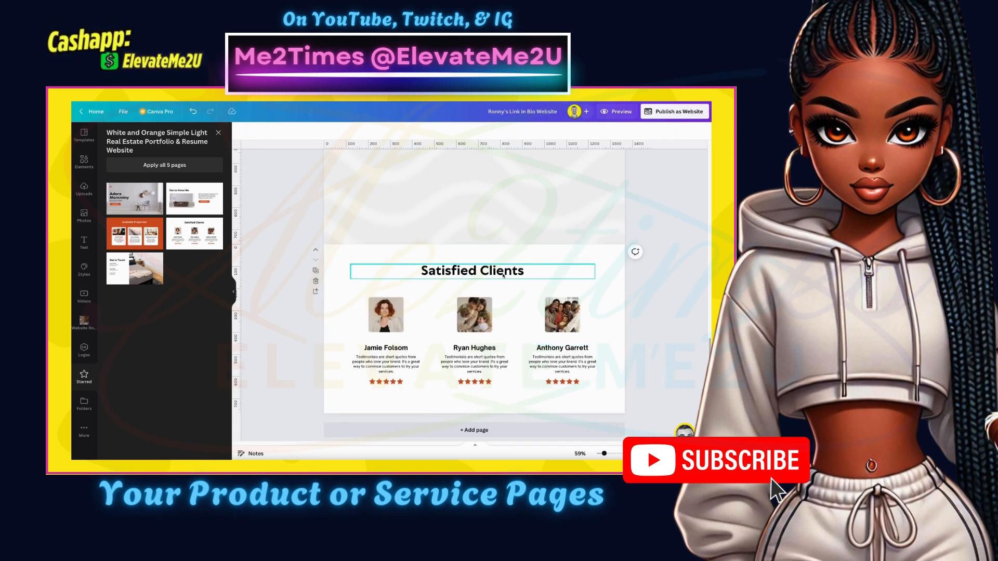
Copy the three testimonials with photos and star ratings from the Satisfied Clients page onto the "What my students are saying" page
{"action": "left_click_drag", "start_coordinate": [294, 308], "coordinate": [597, 401]}
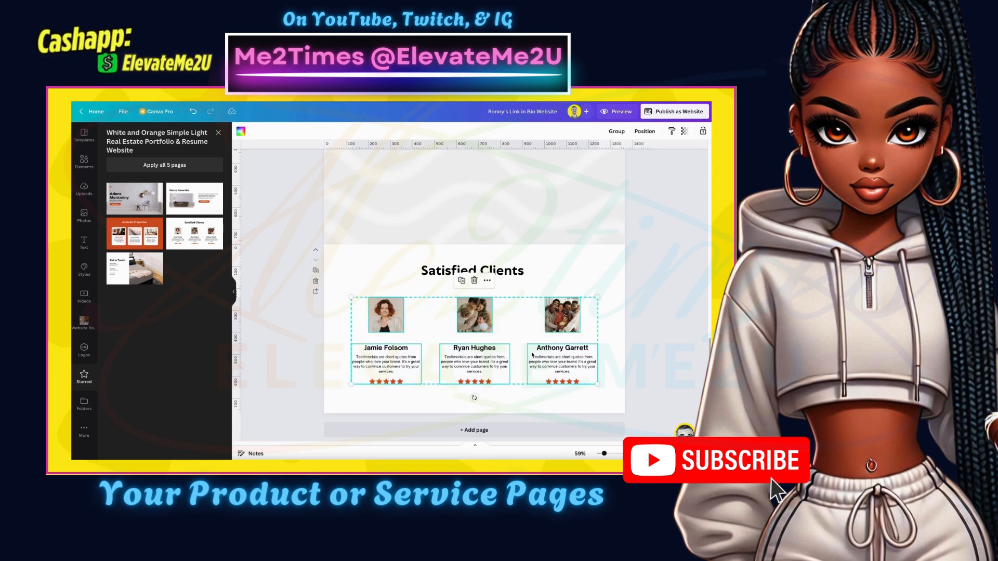
{"action": "scroll", "coordinate": [510, 323], "scroll_direction": "up", "scroll_amount": 3}
{"action": "key", "text": "ctrl+v"}
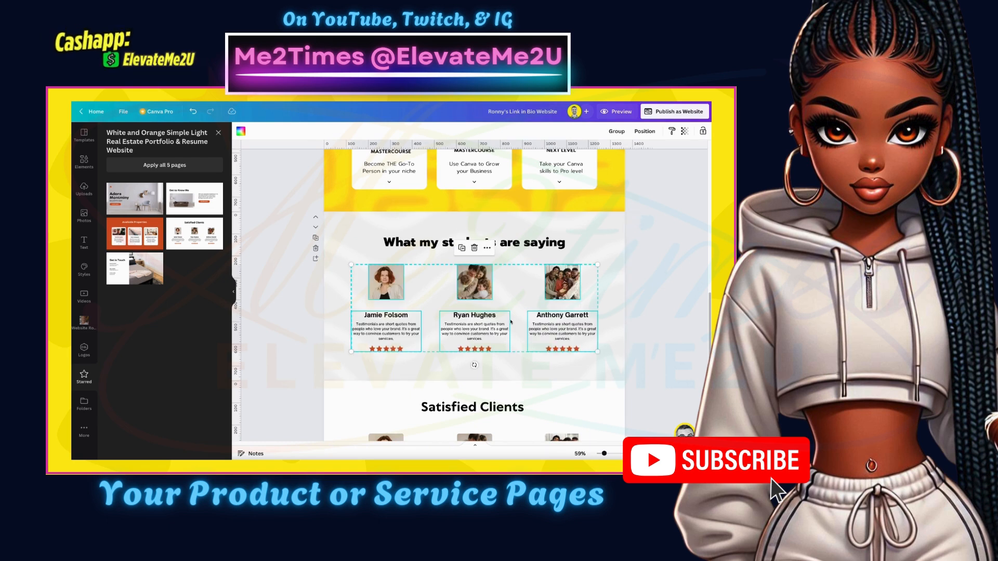
{"action": "left_click", "coordinate": [636, 299]}
{"action": "scroll", "coordinate": [618, 319], "scroll_direction": "up", "scroll_amount": 1}
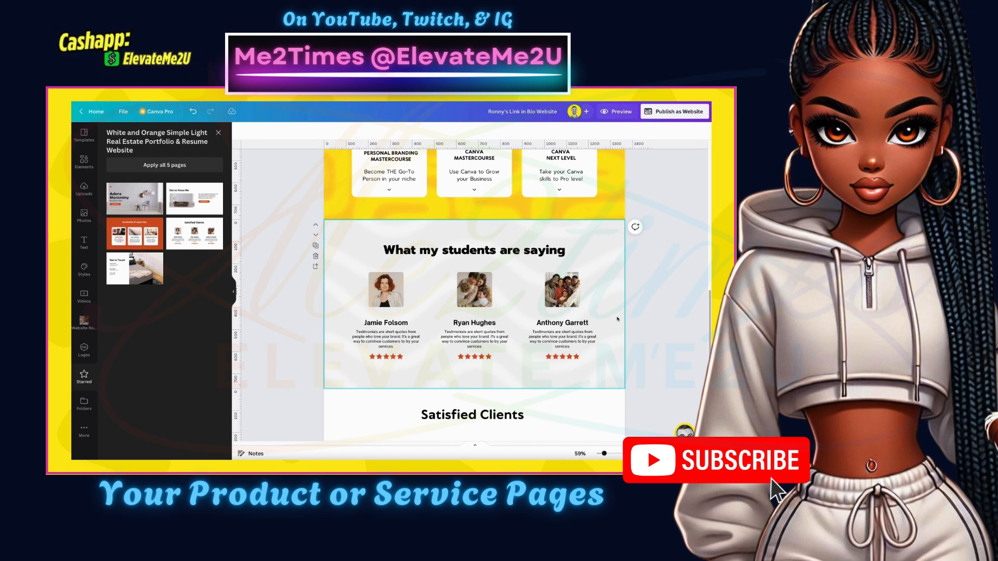
{"action": "left_click", "coordinate": [572, 343]}
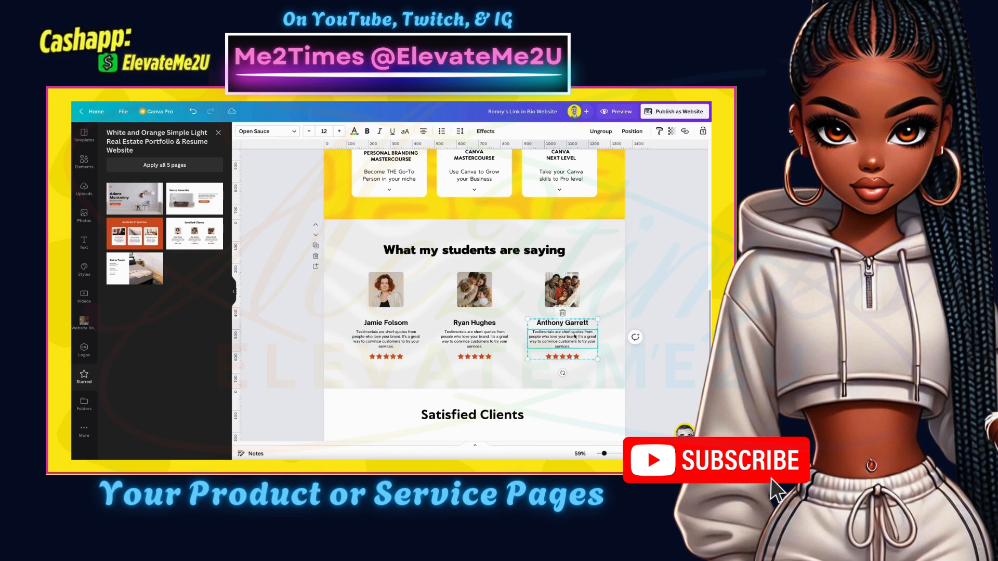
{"action": "left_click", "coordinate": [366, 294]}
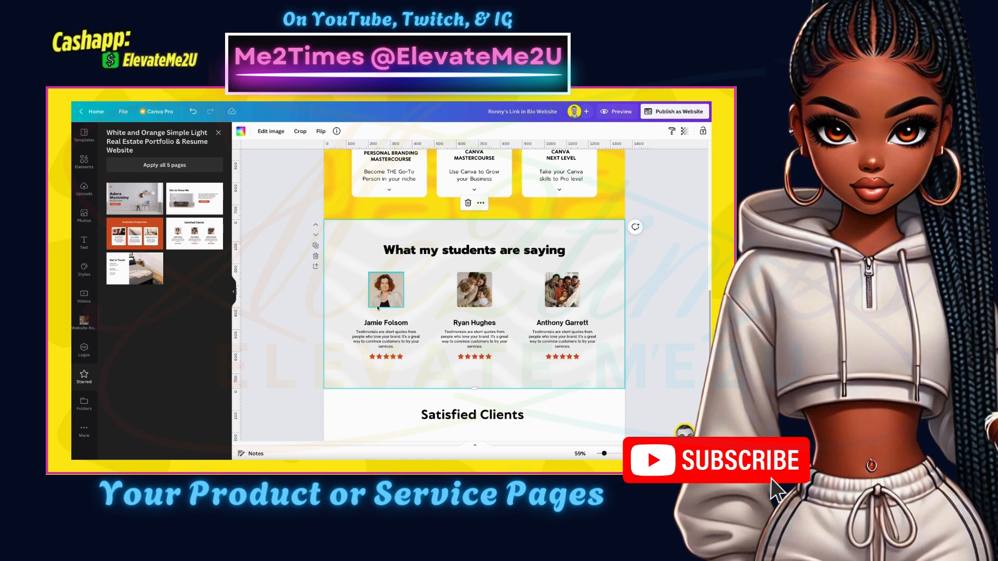
{"action": "scroll", "coordinate": [406, 321], "scroll_direction": "up", "scroll_amount": 3}
{"action": "scroll", "coordinate": [405, 321], "scroll_direction": "down", "scroll_amount": 3}
Capitalize the heading to read "What my Students are Saying" and widen its text box to fit one line
{"action": "left_click", "coordinate": [422, 230]}
{"action": "left_click", "coordinate": [443, 235]}
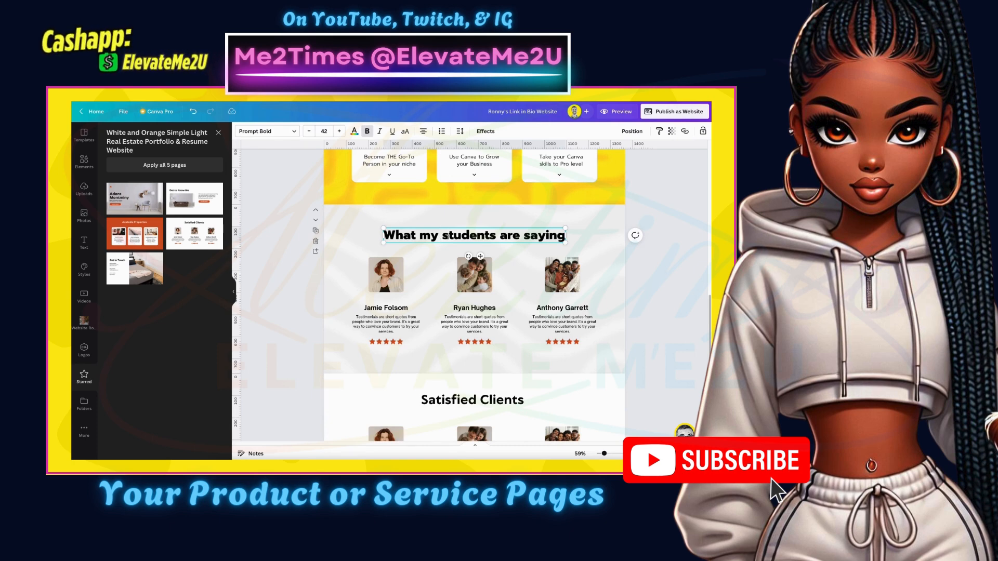
{"action": "left_click_drag", "start_coordinate": [449, 237], "coordinate": [460, 243]}
{"action": "type", "text": "S"}
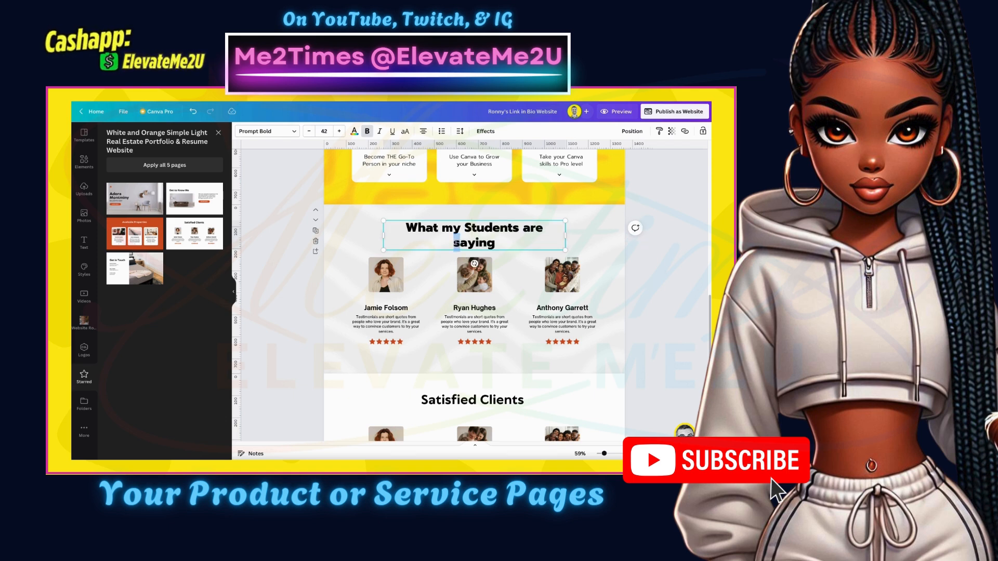
{"action": "type", "text": "S"}
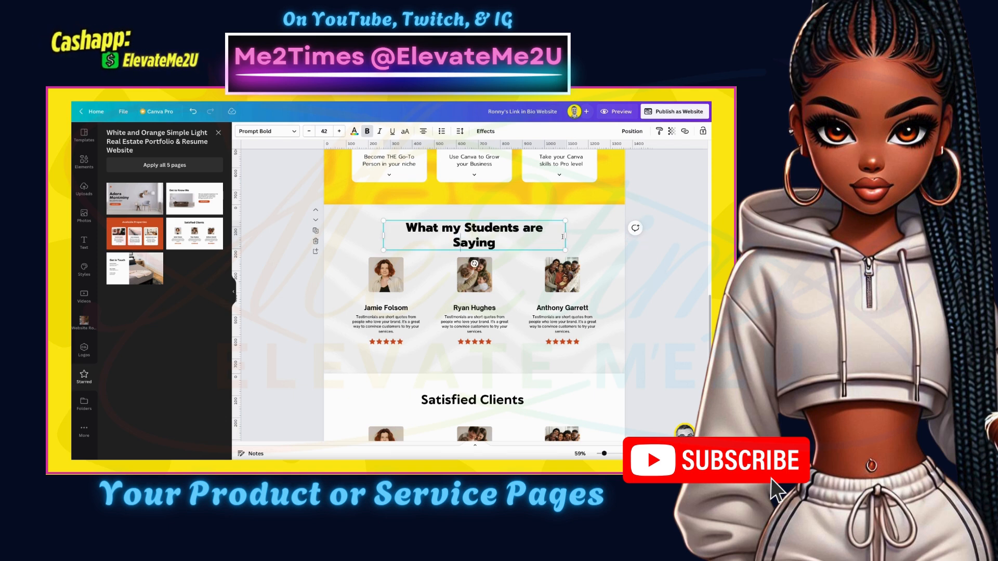
{"action": "left_click_drag", "start_coordinate": [565, 235], "coordinate": [566, 236]}
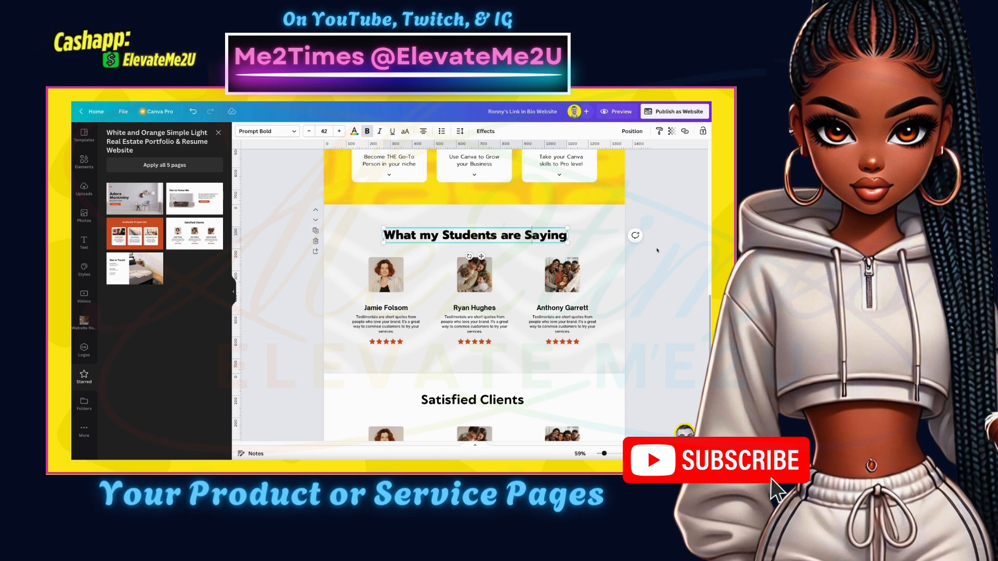
Center the widened "What my Students are Saying" heading horizontally on the page
{"action": "left_click", "coordinate": [631, 131]}
{"action": "left_click", "coordinate": [603, 200]}
{"action": "left_click", "coordinate": [649, 279]}
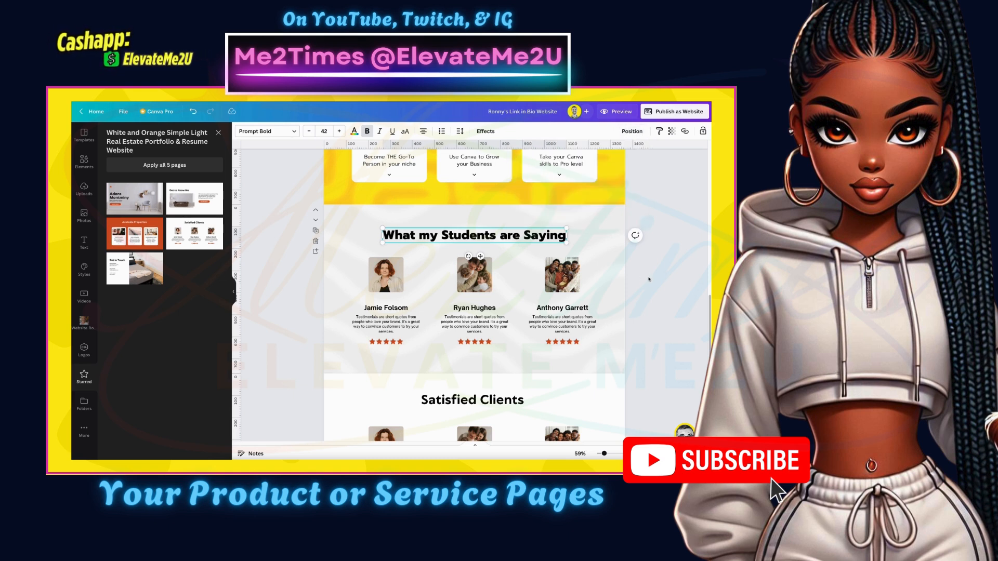
Replace the name on the first testimonial with the student's first name and last initial
{"action": "scroll", "coordinate": [649, 279], "scroll_direction": "down", "scroll_amount": 1}
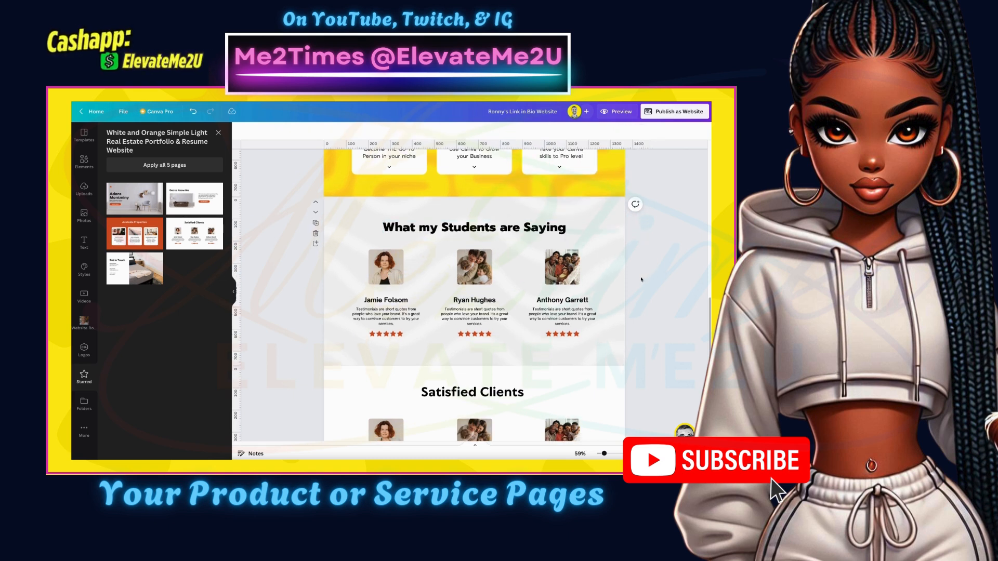
{"action": "left_click", "coordinate": [411, 300]}
{"action": "double_click", "coordinate": [409, 300]}
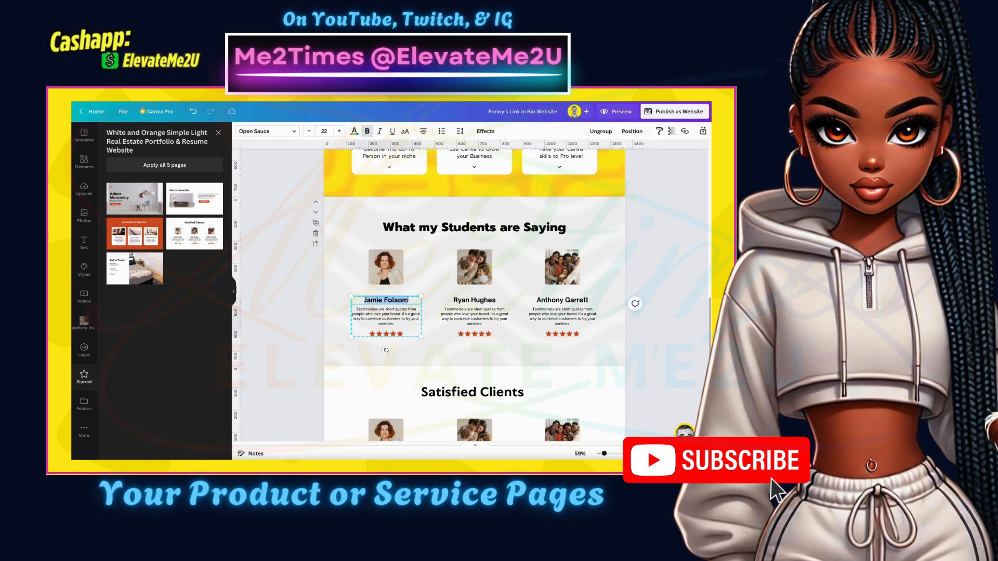
{"action": "type", "text": "Gab"}
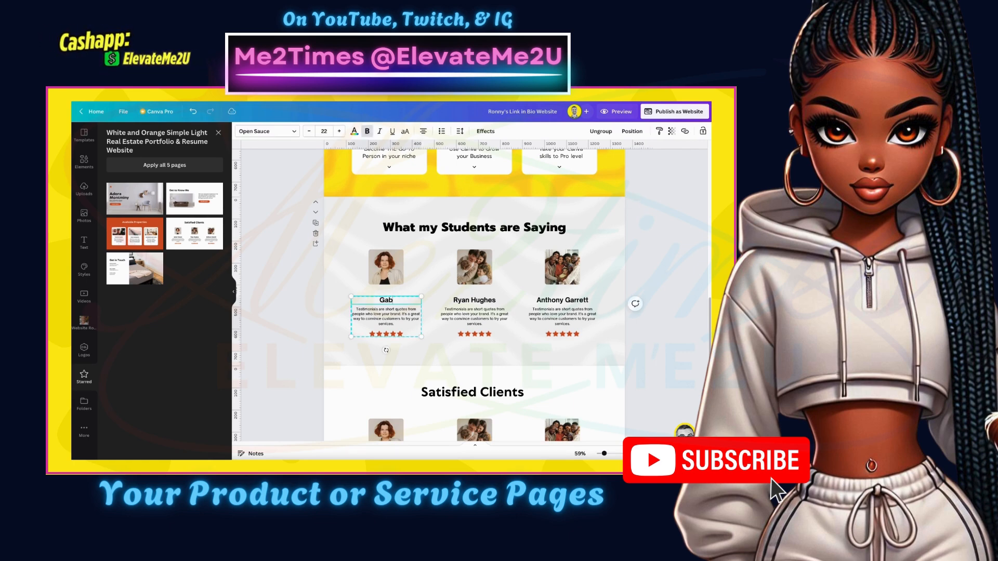
{"action": "type", "text": "riella A."}
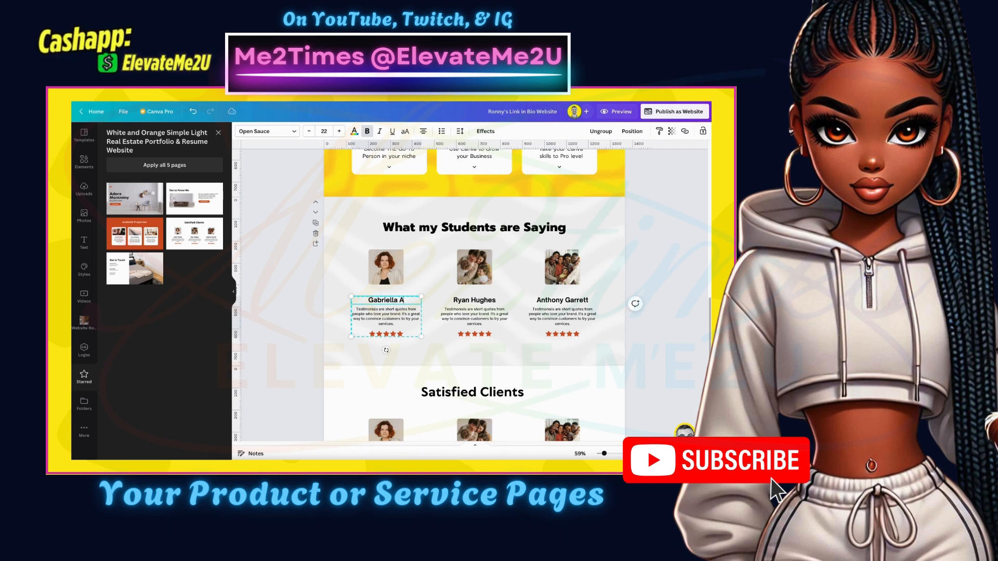
Replace the name on the second testimonial with the student's first name and last initial
{"action": "left_click", "coordinate": [476, 301]}
{"action": "double_click", "coordinate": [479, 300]}
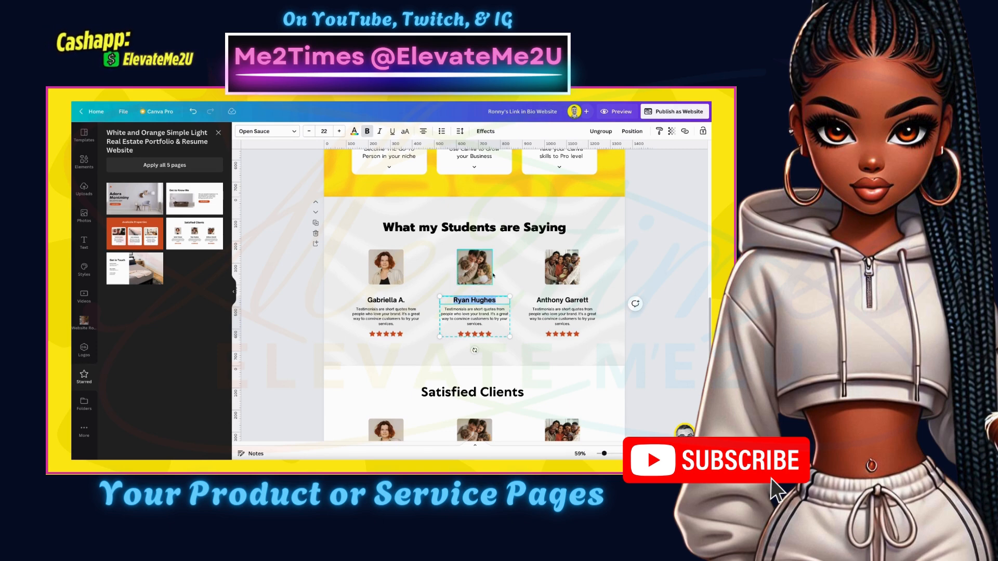
{"action": "scroll", "coordinate": [497, 271], "scroll_direction": "down", "scroll_amount": 1}
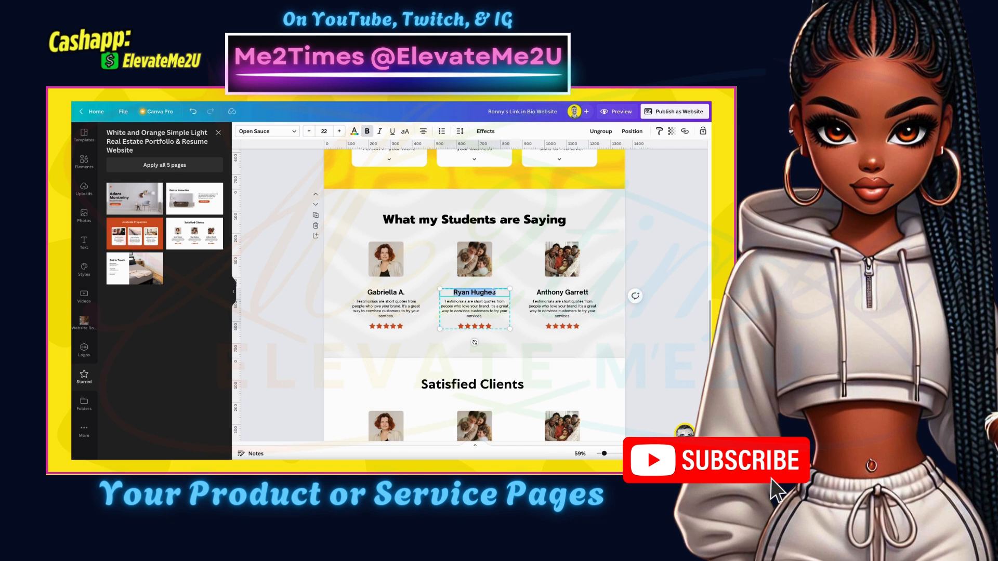
{"action": "type", "text": "James M."}
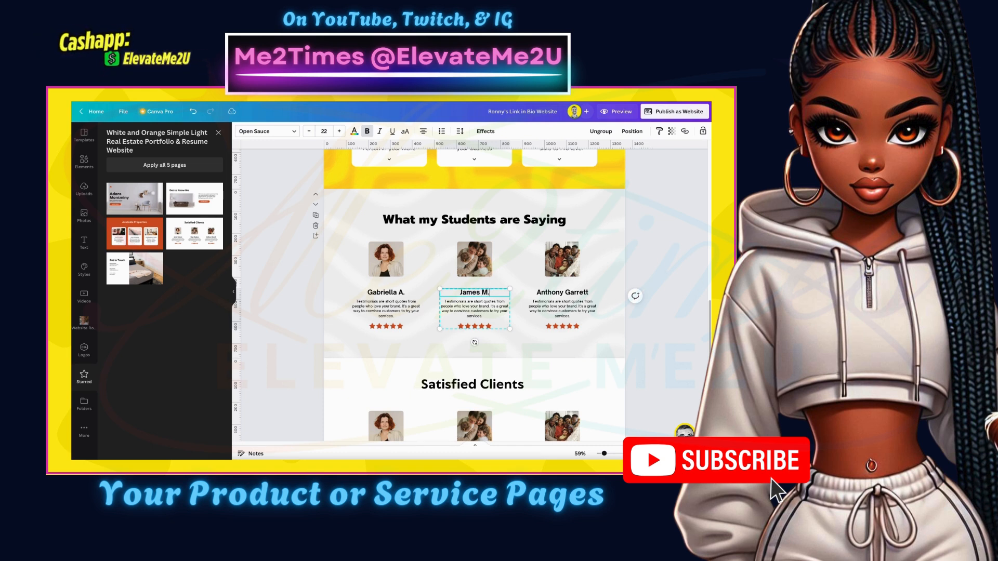
Replace the name on the third testimonial with the student's first name and last initial
{"action": "double_click", "coordinate": [539, 293]}
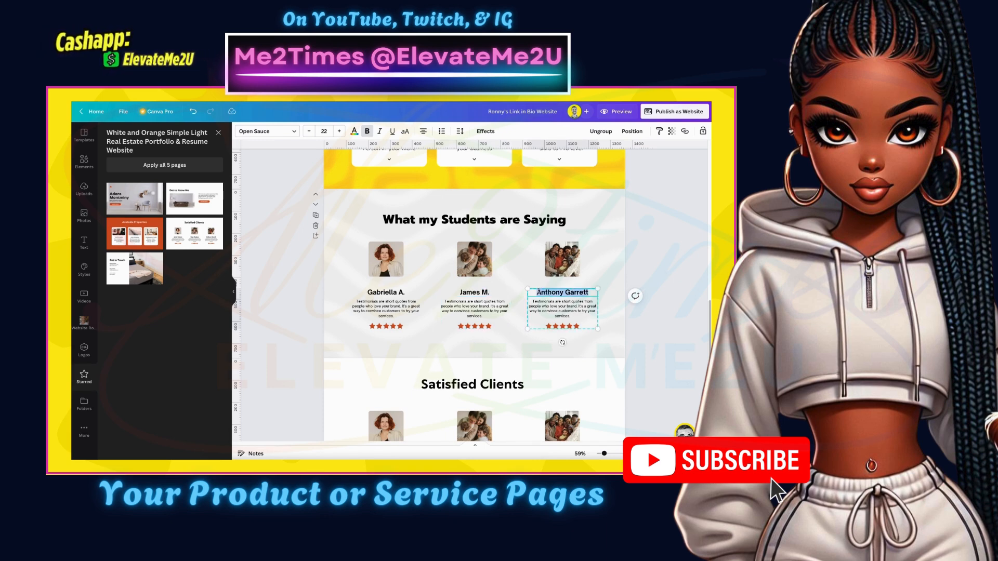
{"action": "type", "text": "Josim"}
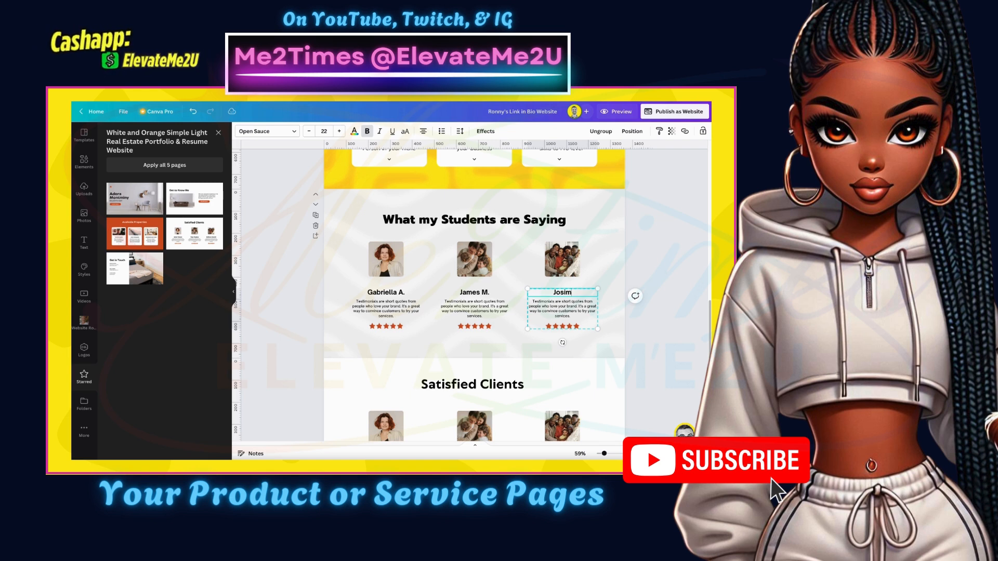
{"action": "type", "text": " T."}
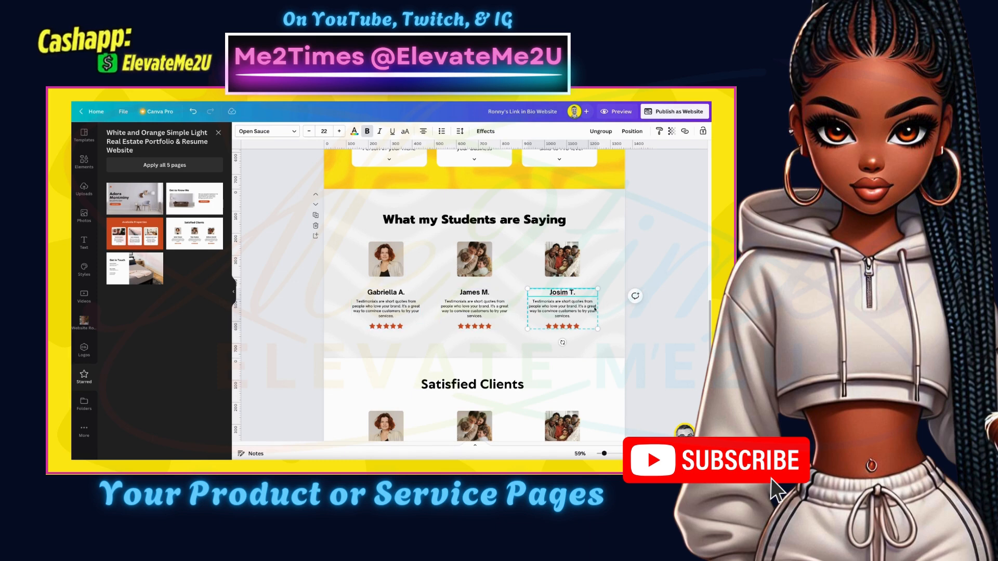
Replace the first testimonial's quote with one praising the instructors as funny and excellent and the course content as priceless
{"action": "double_click", "coordinate": [370, 303]}
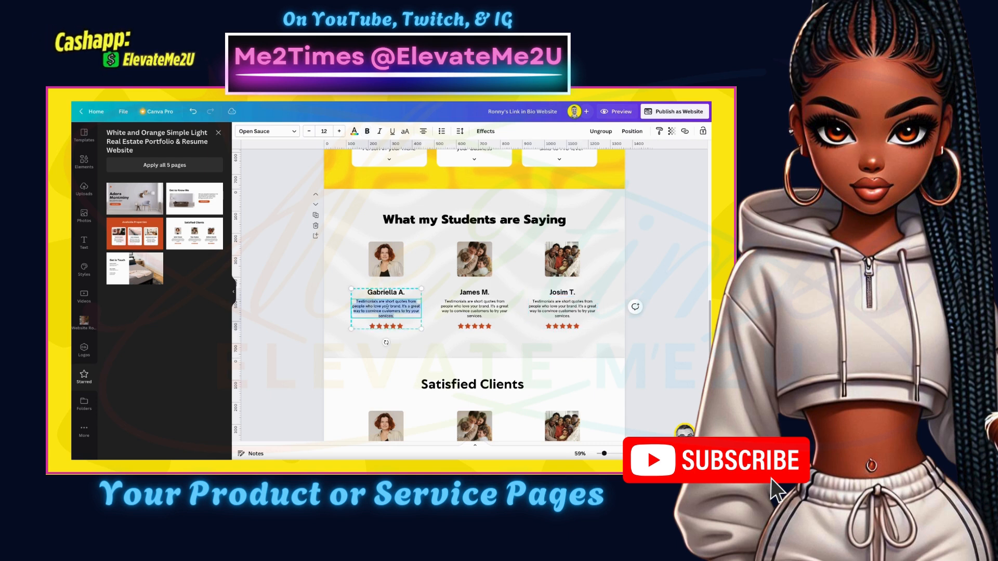
{"action": "left_click", "coordinate": [381, 309]}
{"action": "key", "text": "ctrl+a"}
{"action": "type", "text": "Not only are Ronny and Diana funny, but also excellent instructors. The content they have made for this course is priceless."}
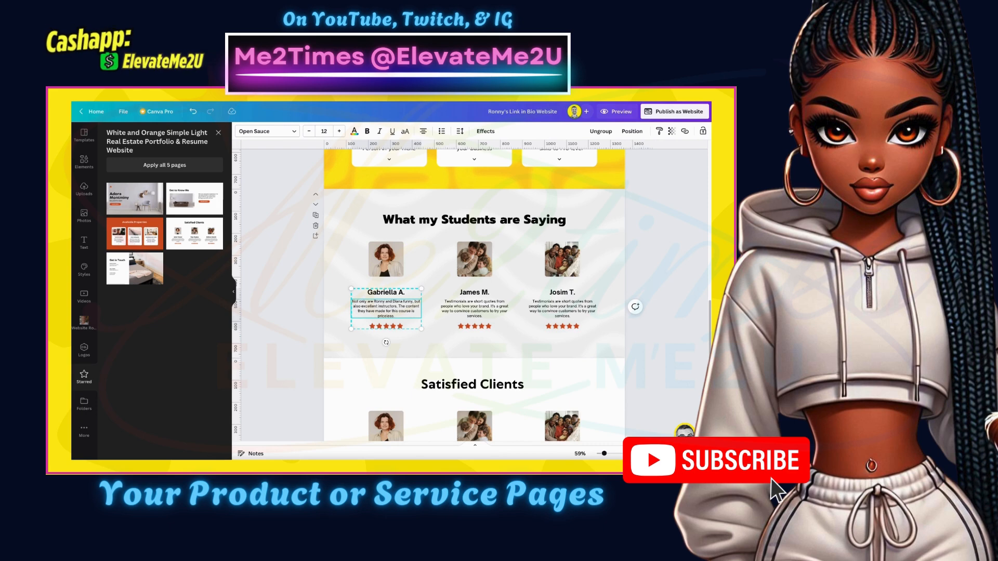
Replace the second testimonial's quote with one calling it the best Canva course, with improved designs and fresh, entertaining teaching
{"action": "left_click", "coordinate": [499, 308]}
{"action": "double_click", "coordinate": [499, 308]}
{"action": "type", "text": "The best course I've taken on Canva so far. My designs have improved so much and the instructor kept the course fresh and entertaining throughout!"}
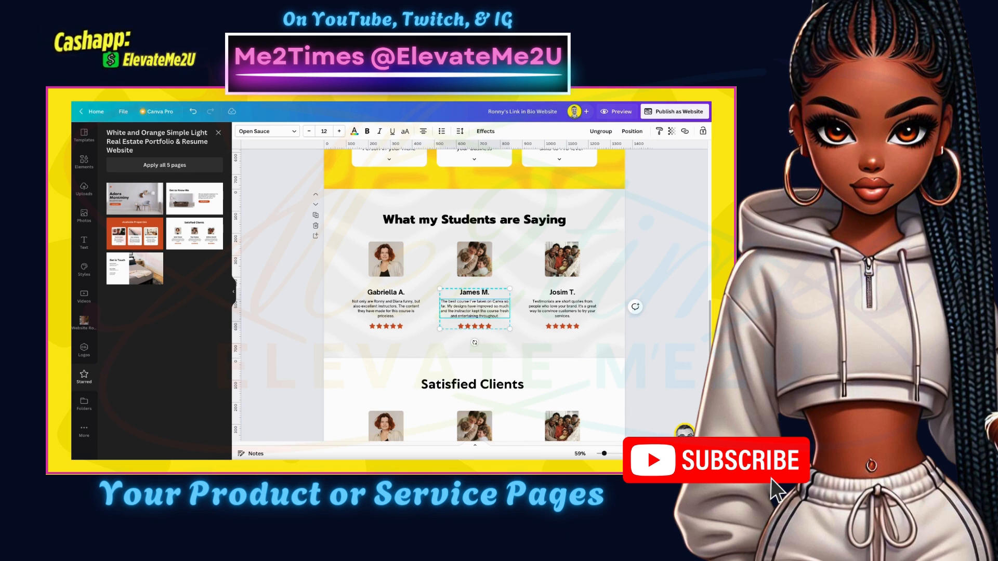
Replace the third testimonial's quote with the family-member message about watching videos first thing in the morning, adding a blank line above it
{"action": "double_click", "coordinate": [563, 310]}
{"action": "type", "text": "Ronny you are like my family member! First thing in the morning, I watch your videos."}
{"action": "key", "text": "BackSpace"}
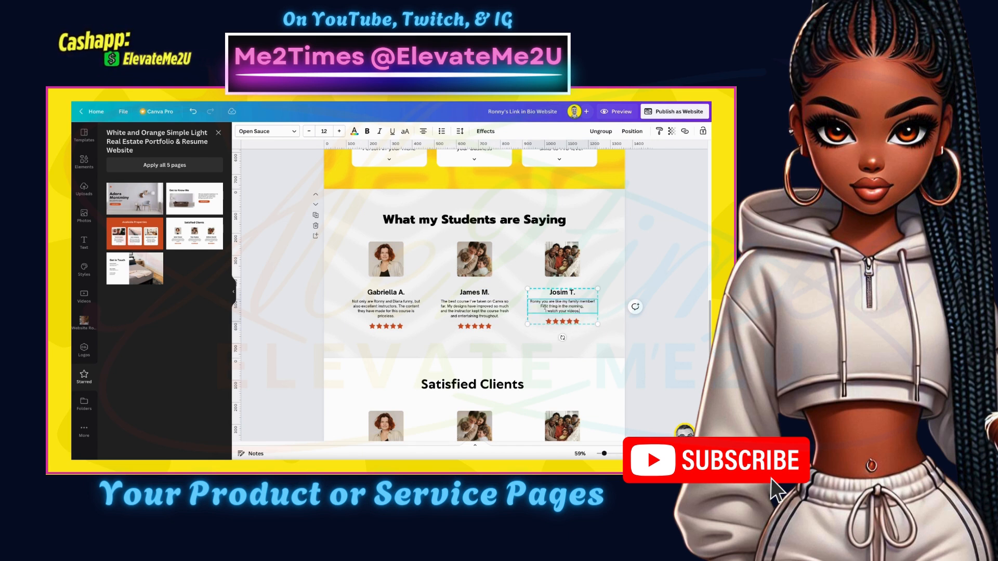
{"action": "left_click", "coordinate": [530, 301]}
{"action": "key", "text": "Return"}
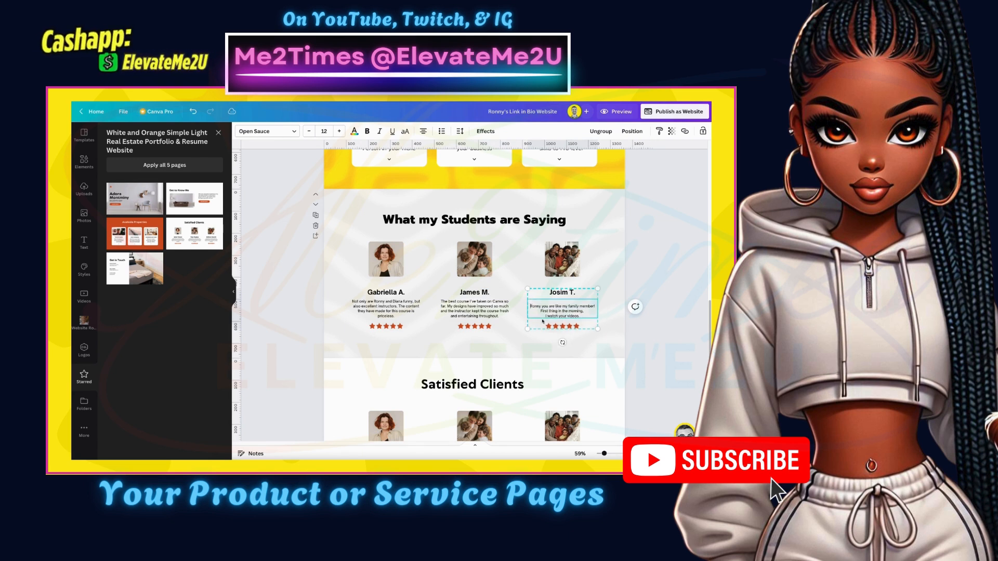
Recolor the first testimonial's star rating to the default light orange and apply the color change across all pages
{"action": "left_click", "coordinate": [385, 326]}
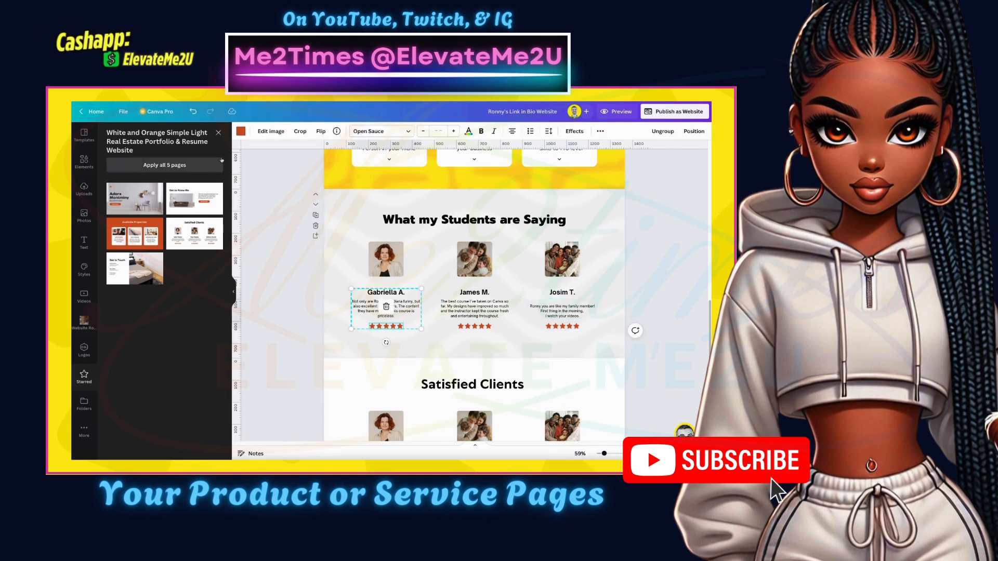
{"action": "left_click", "coordinate": [240, 132]}
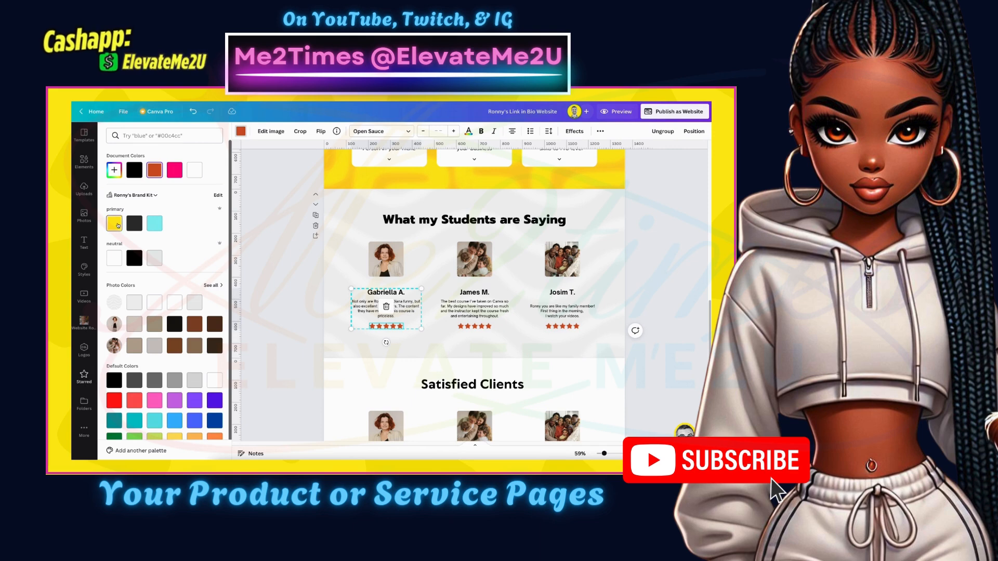
{"action": "left_click", "coordinate": [115, 224]}
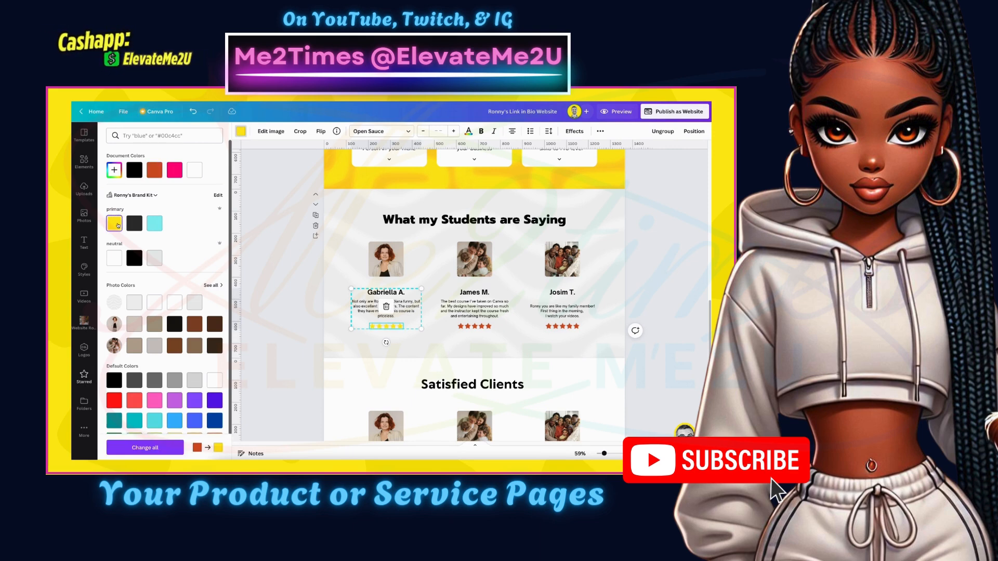
{"action": "scroll", "coordinate": [151, 333], "scroll_direction": "down", "scroll_amount": 1}
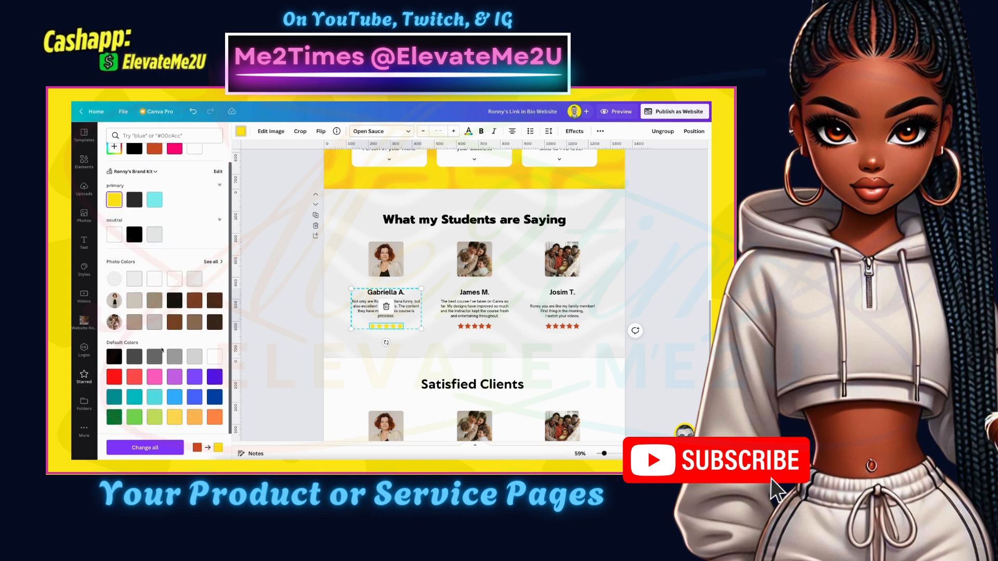
{"action": "left_click", "coordinate": [194, 417]}
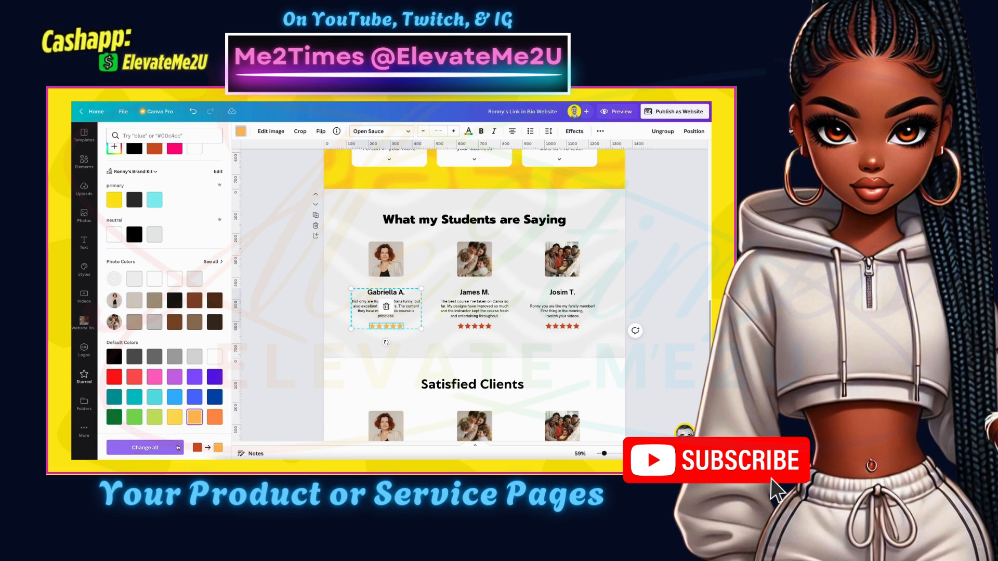
{"action": "left_click", "coordinate": [178, 448]}
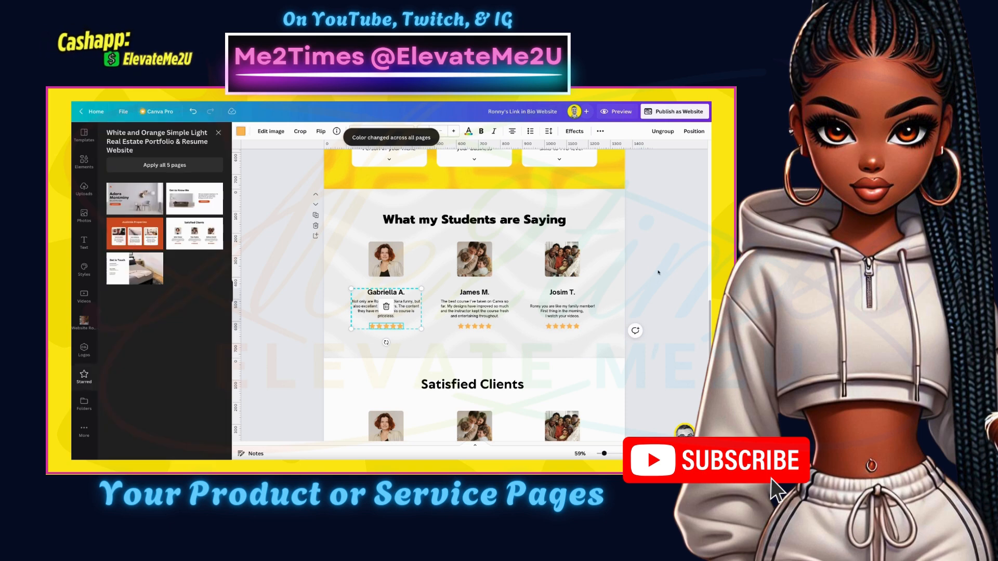
Replace the first testimonial's photo with the short-haired woman's portrait from the website photos folder
{"action": "scroll", "coordinate": [658, 272], "scroll_direction": "up", "scroll_amount": 3}
{"action": "scroll", "coordinate": [658, 272], "scroll_direction": "down", "scroll_amount": 2}
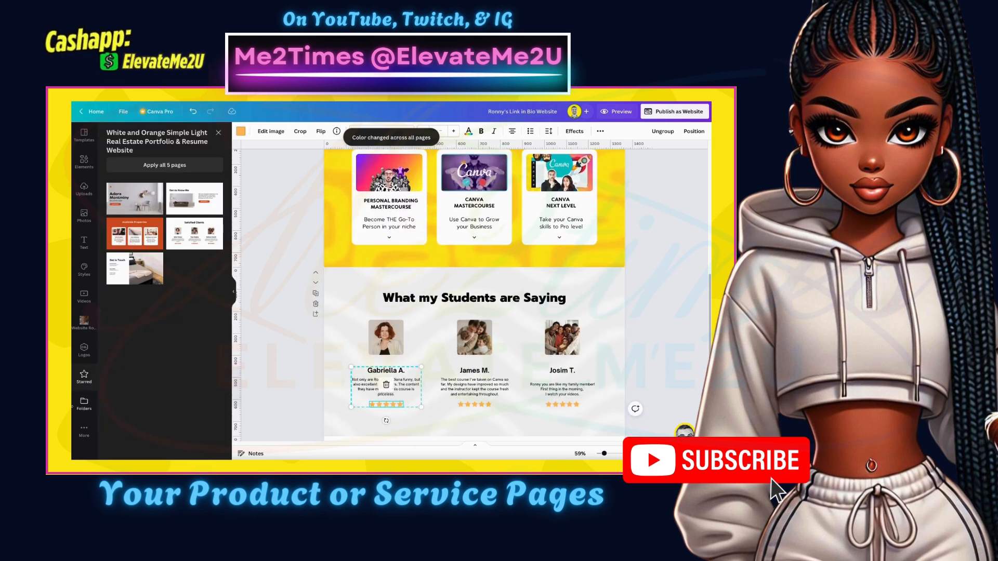
{"action": "left_click", "coordinate": [83, 323]}
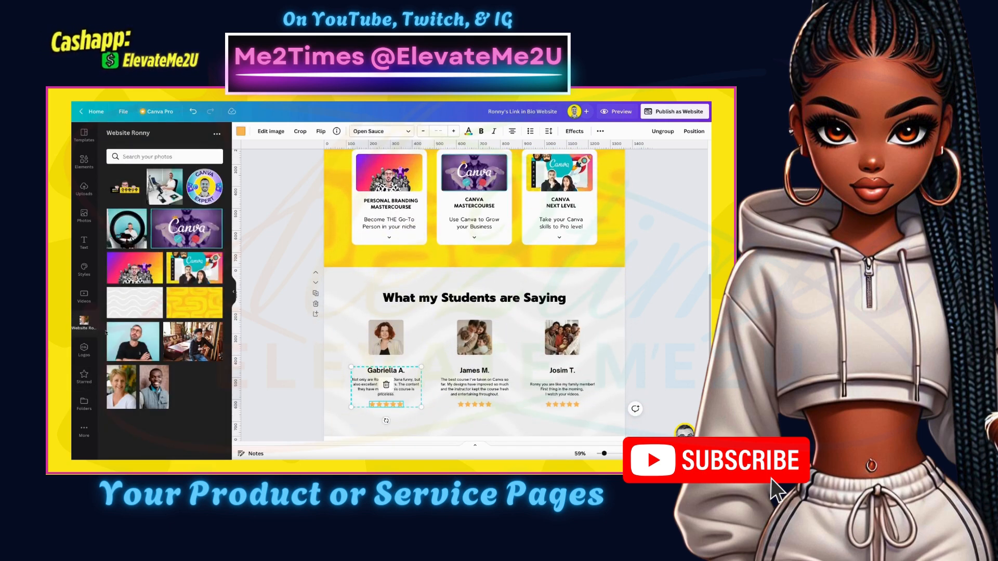
{"action": "left_click_drag", "start_coordinate": [127, 393], "coordinate": [393, 340]}
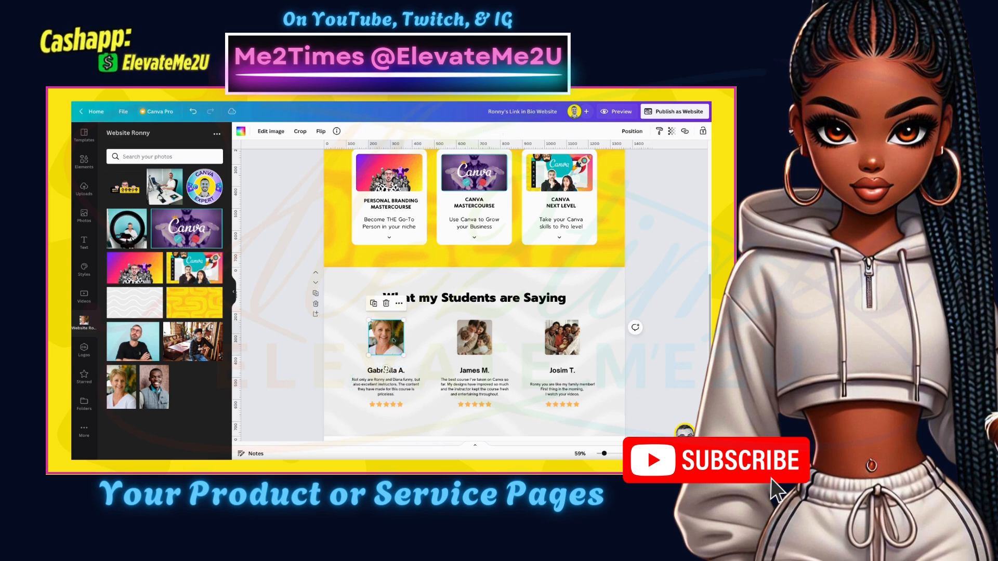
Adjust the crop of the first testimonial's photo so the woman's face is centered in its frame
{"action": "double_click", "coordinate": [393, 340]}
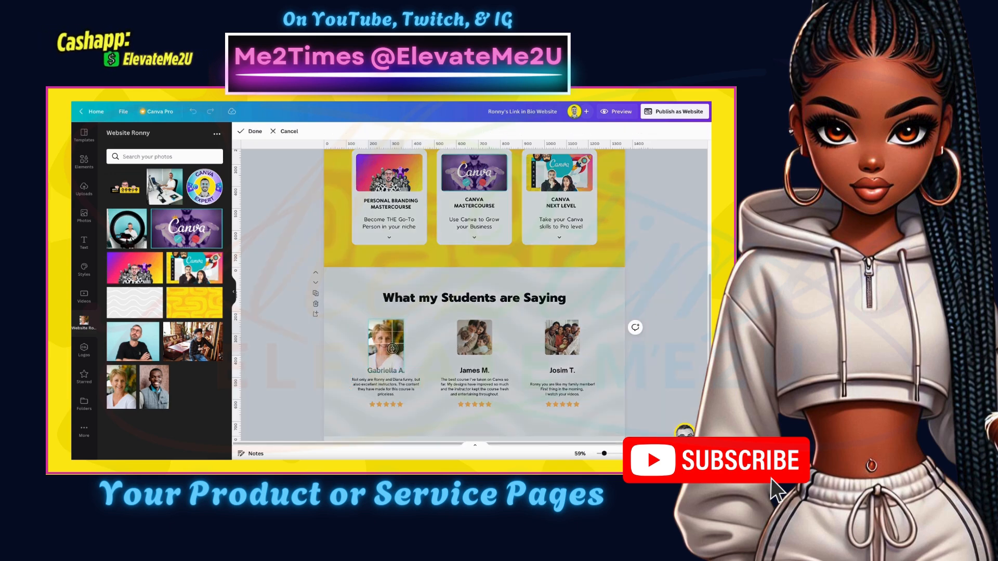
{"action": "key", "text": "Return"}
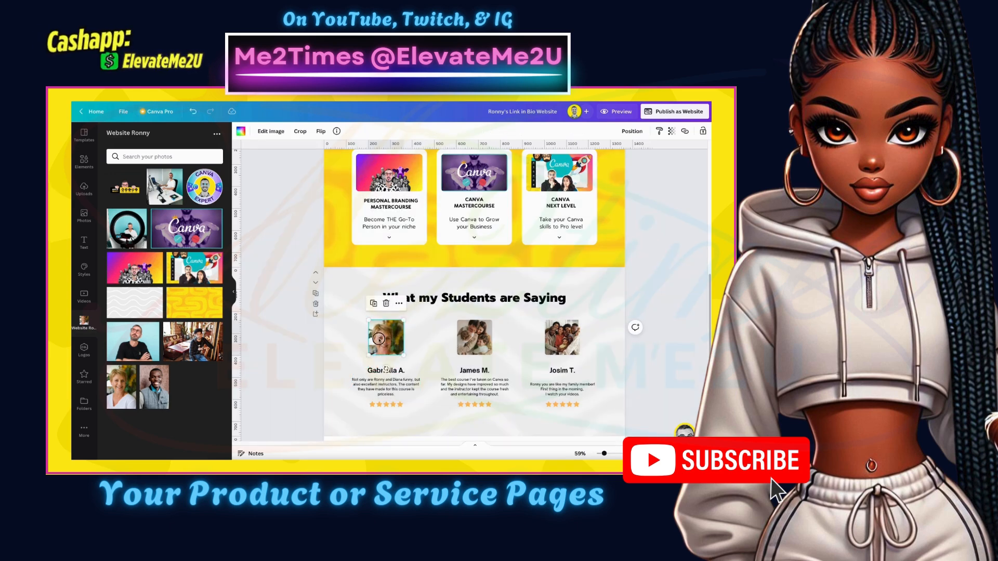
{"action": "double_click", "coordinate": [378, 339]}
{"action": "left_click_drag", "start_coordinate": [379, 339], "coordinate": [381, 332]}
{"action": "left_click", "coordinate": [344, 346]}
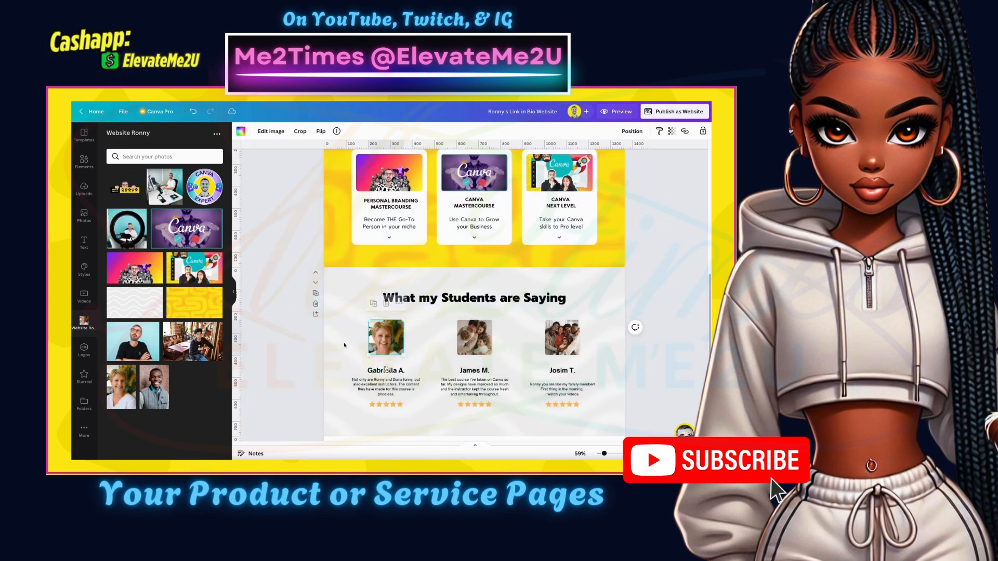
{"action": "double_click", "coordinate": [396, 338]}
{"action": "left_click_drag", "start_coordinate": [396, 338], "coordinate": [392, 337]}
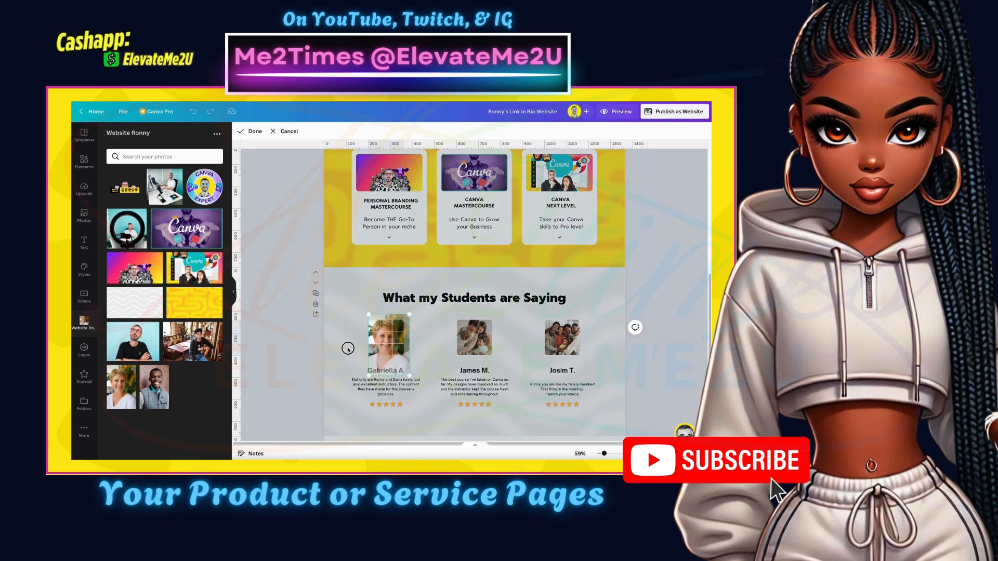
{"action": "left_click", "coordinate": [349, 350]}
{"action": "left_click", "coordinate": [348, 349]}
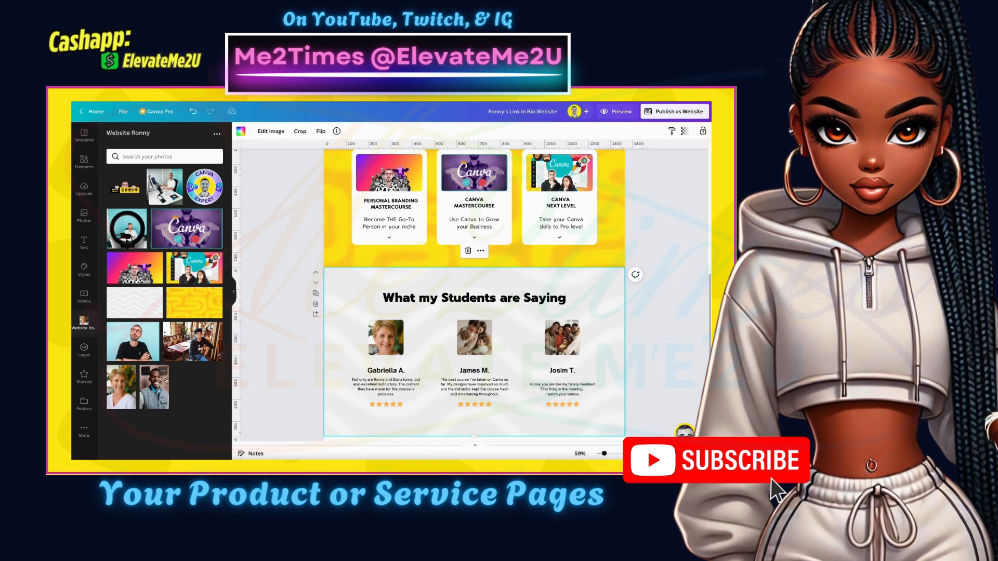
Replace the second testimonial's photo with the smiling man's portrait and reposition it so his face fills the frame
{"action": "left_click_drag", "start_coordinate": [155, 382], "coordinate": [526, 295]}
{"action": "double_click", "coordinate": [472, 335]}
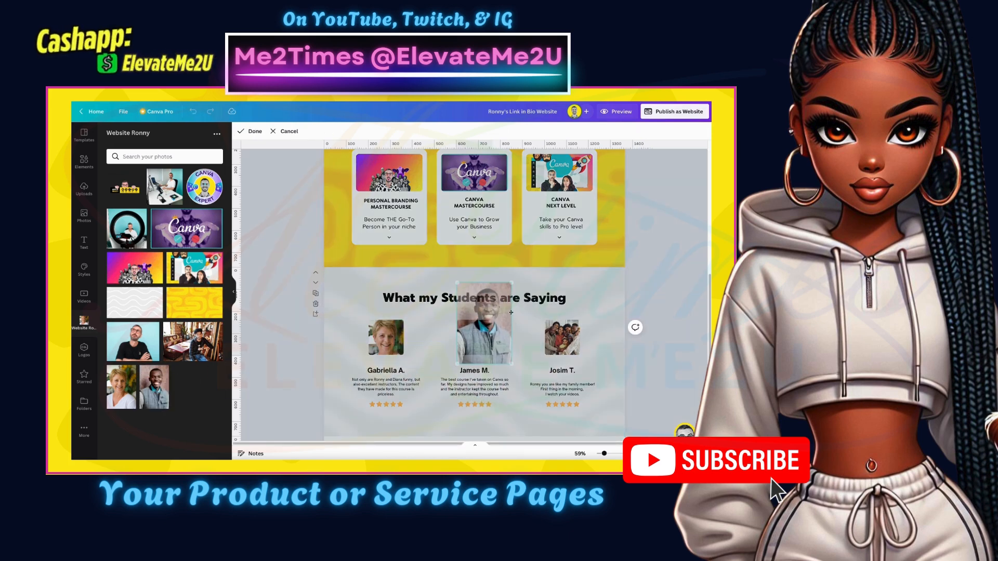
{"action": "mouse_move", "coordinate": [491, 333]}
{"action": "left_mouse_down"}
{"action": "mouse_move", "coordinate": [488, 385]}
{"action": "mouse_move", "coordinate": [476, 343]}
{"action": "left_mouse_up"}
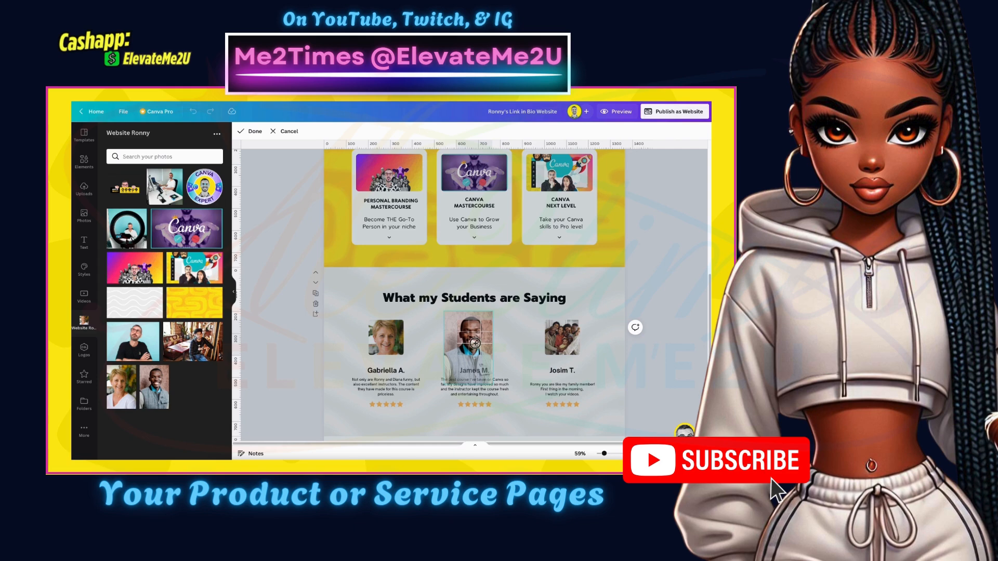
{"action": "left_click", "coordinate": [416, 346]}
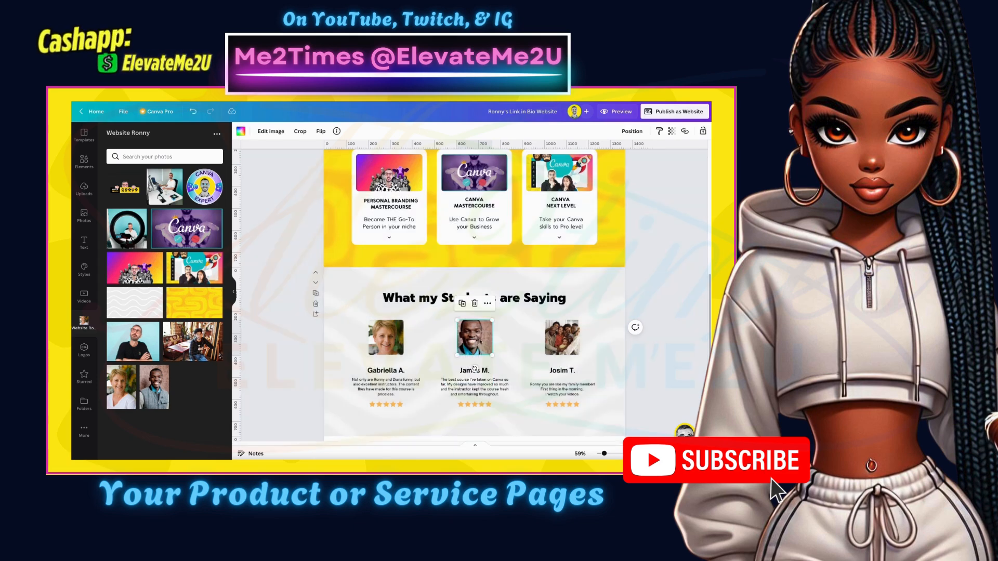
{"action": "double_click", "coordinate": [482, 342]}
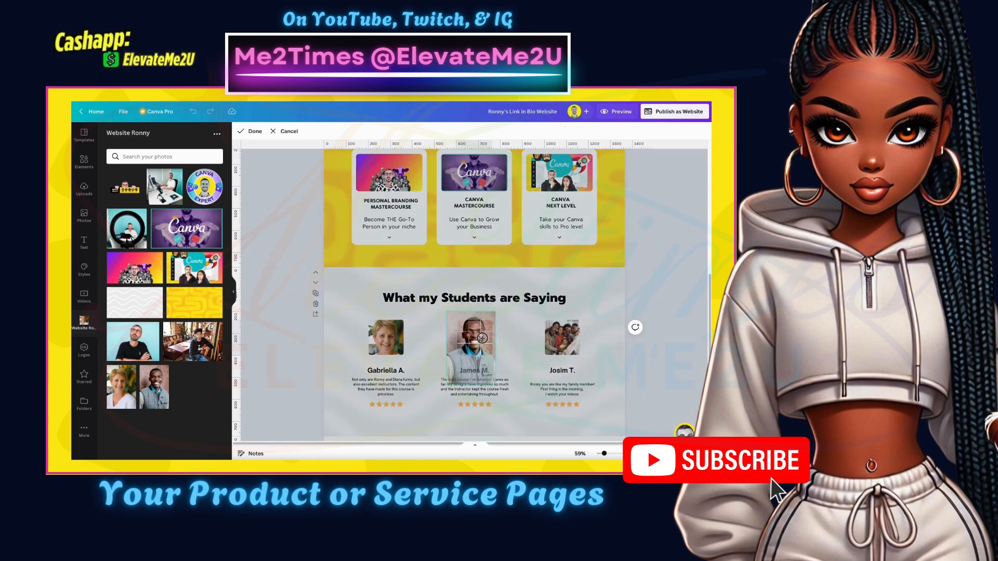
{"action": "left_click", "coordinate": [433, 348]}
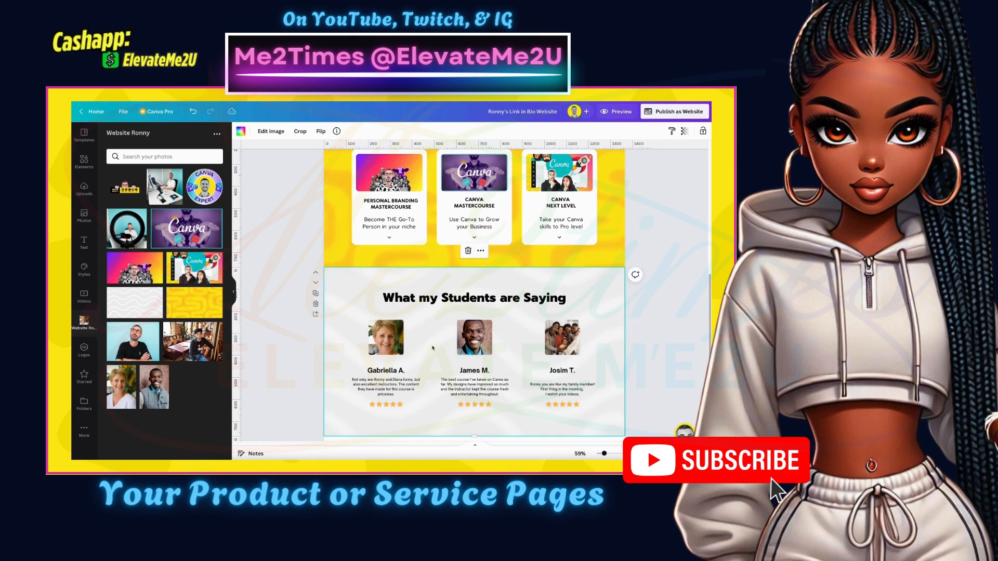
Shrink the second testimonial's photo slightly within its frame and fine-tune the first photo's crop to match
{"action": "double_click", "coordinate": [488, 326]}
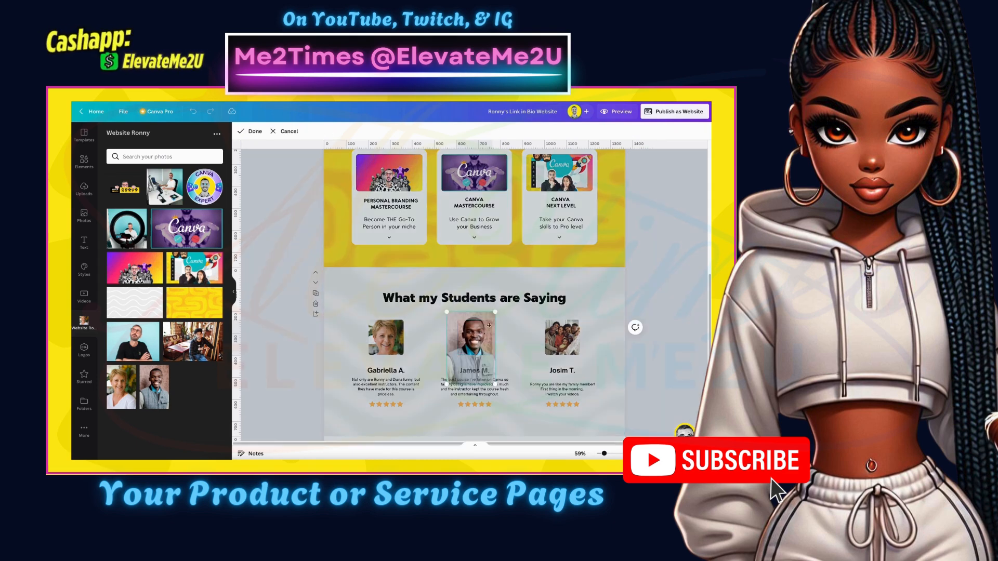
{"action": "left_click_drag", "start_coordinate": [495, 311], "coordinate": [490, 318]}
{"action": "double_click", "coordinate": [393, 334]}
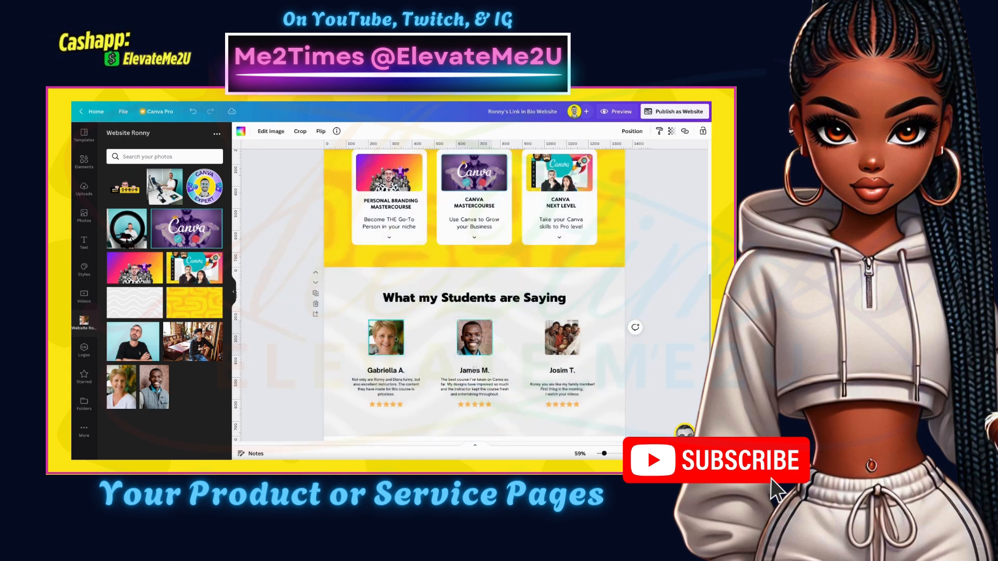
{"action": "left_click_drag", "start_coordinate": [409, 314], "coordinate": [394, 331]}
{"action": "left_click", "coordinate": [425, 335]}
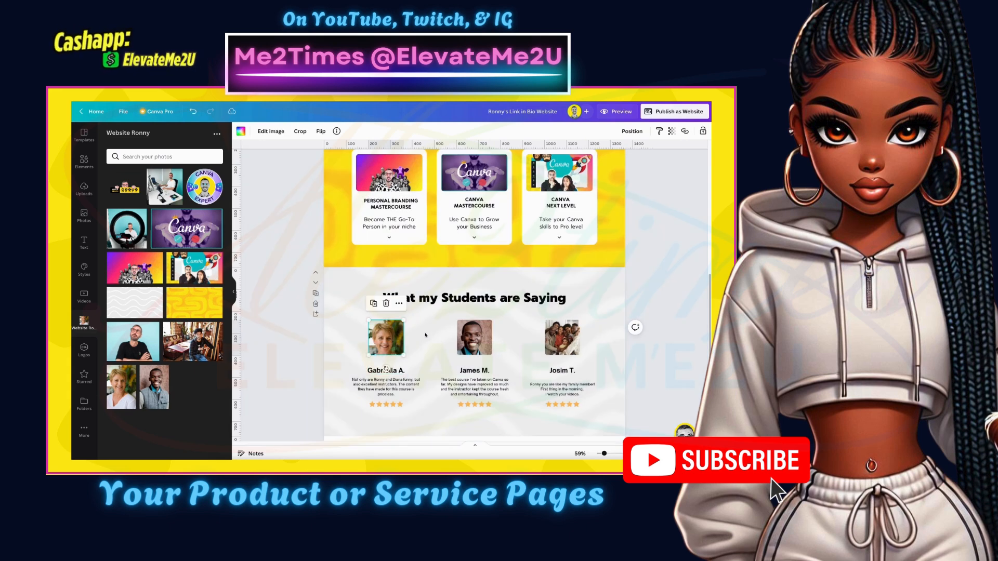
{"action": "double_click", "coordinate": [393, 335]}
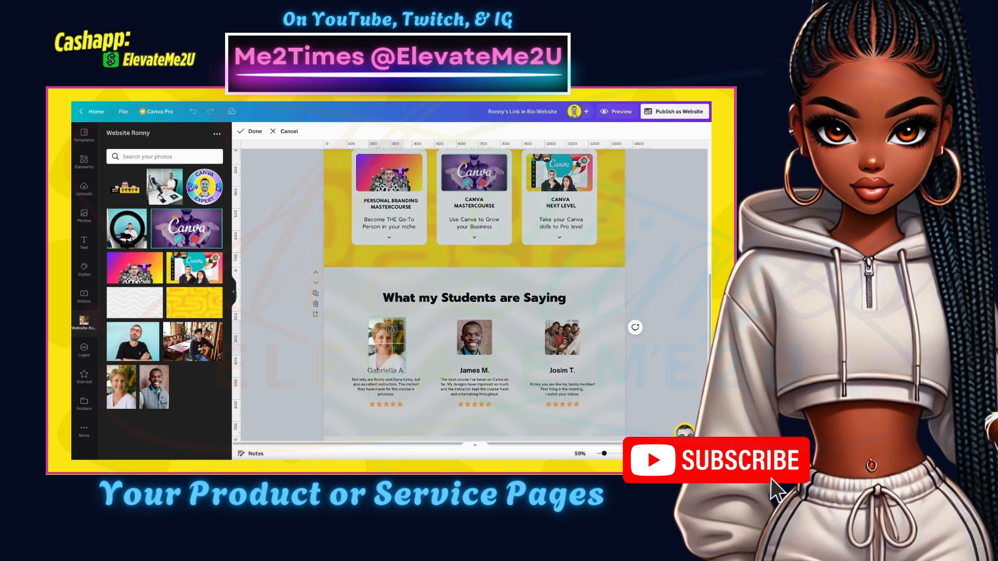
{"action": "double_click", "coordinate": [470, 345]}
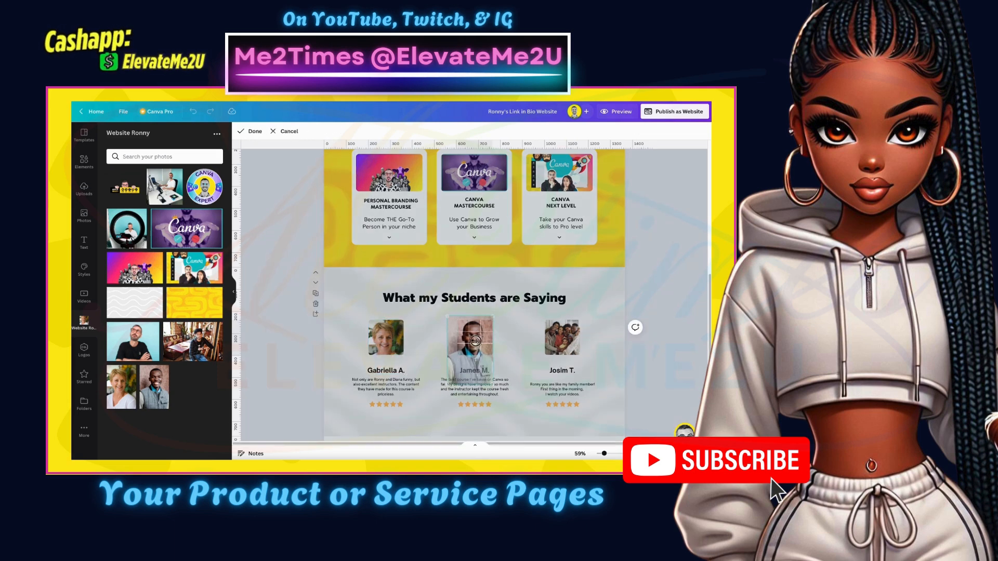
{"action": "left_click", "coordinate": [440, 344]}
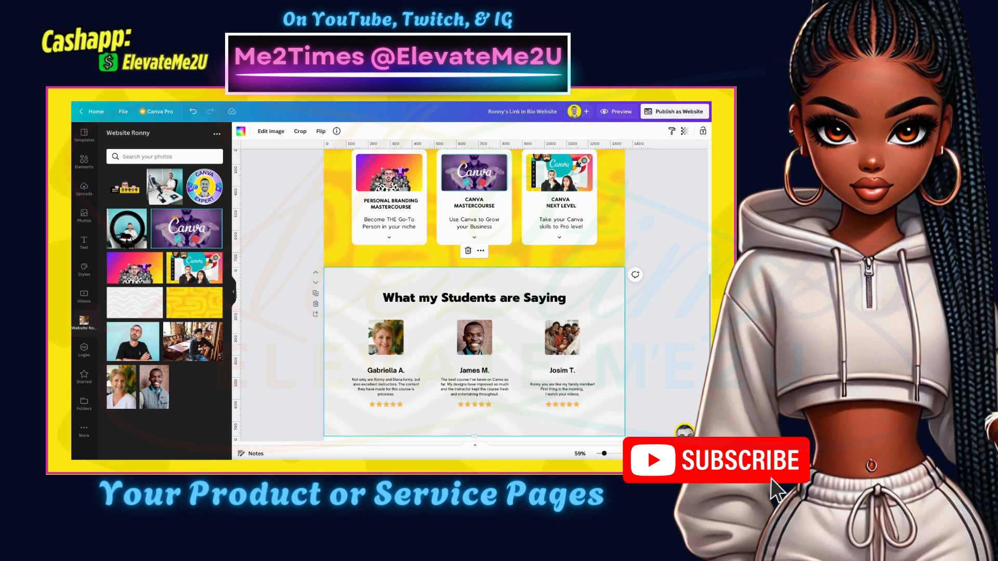
Replace the third testimonial's photo with the man seated at the wooden table, enlarging and shifting it to center his face
{"action": "left_click_drag", "start_coordinate": [193, 342], "coordinate": [489, 293]}
{"action": "double_click", "coordinate": [541, 324]}
{"action": "left_click_drag", "start_coordinate": [573, 351], "coordinate": [583, 372]}
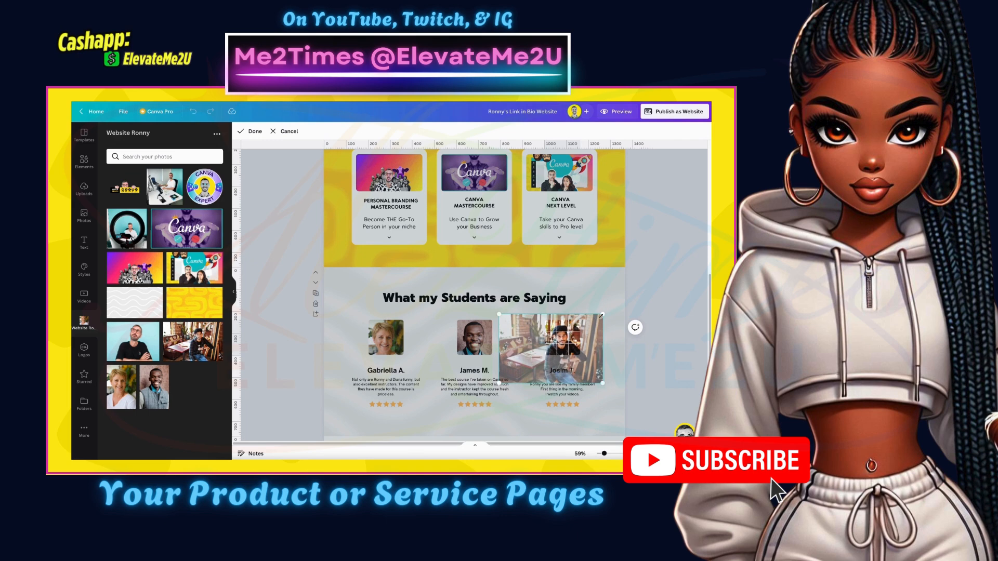
{"action": "left_click_drag", "start_coordinate": [601, 316], "coordinate": [636, 292]}
{"action": "left_click_drag", "start_coordinate": [606, 326], "coordinate": [586, 340]}
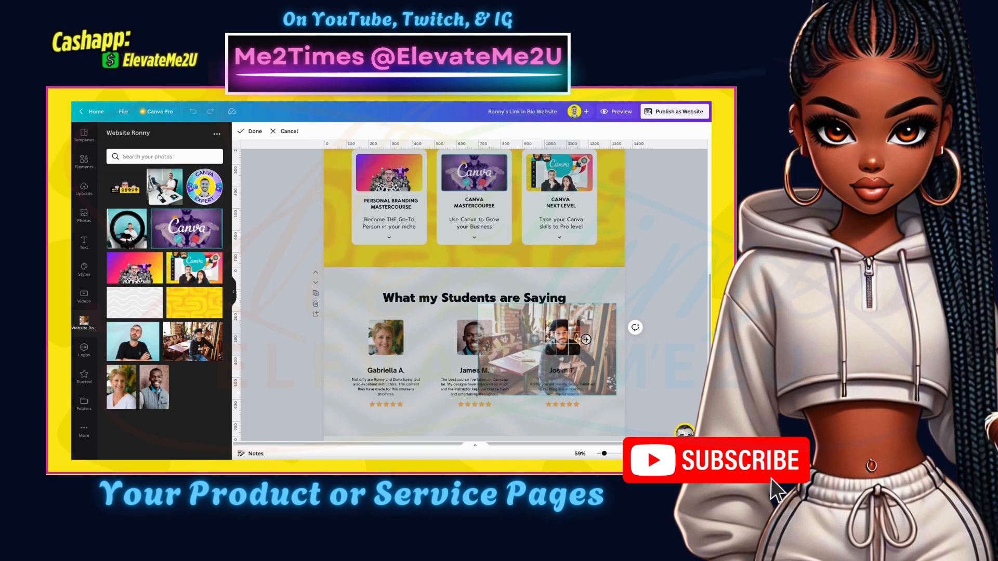
{"action": "left_click", "coordinate": [602, 293]}
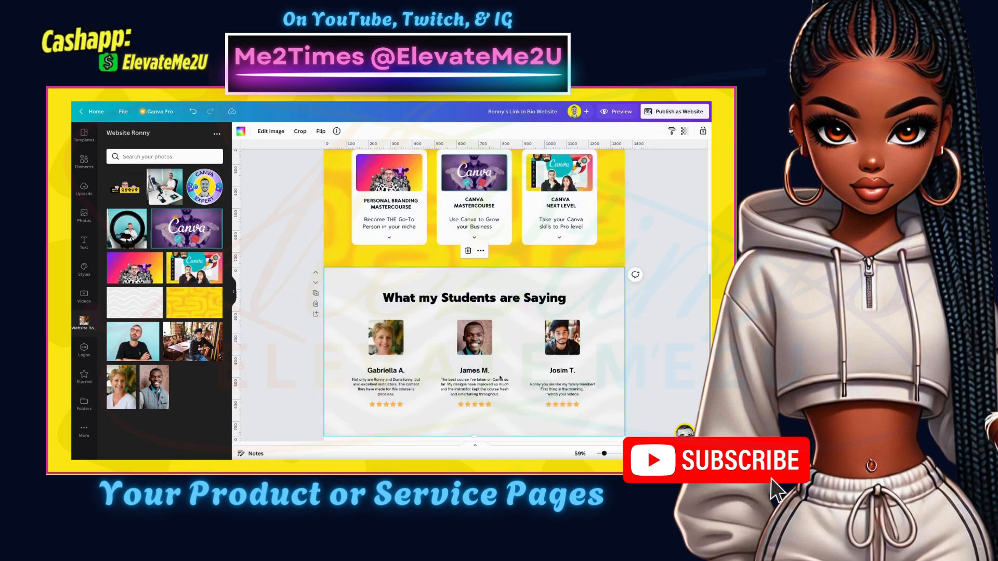
Preview the website at phone size and examine the layout from the header through the courses and student testimonials
{"action": "scroll", "coordinate": [414, 364], "scroll_direction": "down", "scroll_amount": 2}
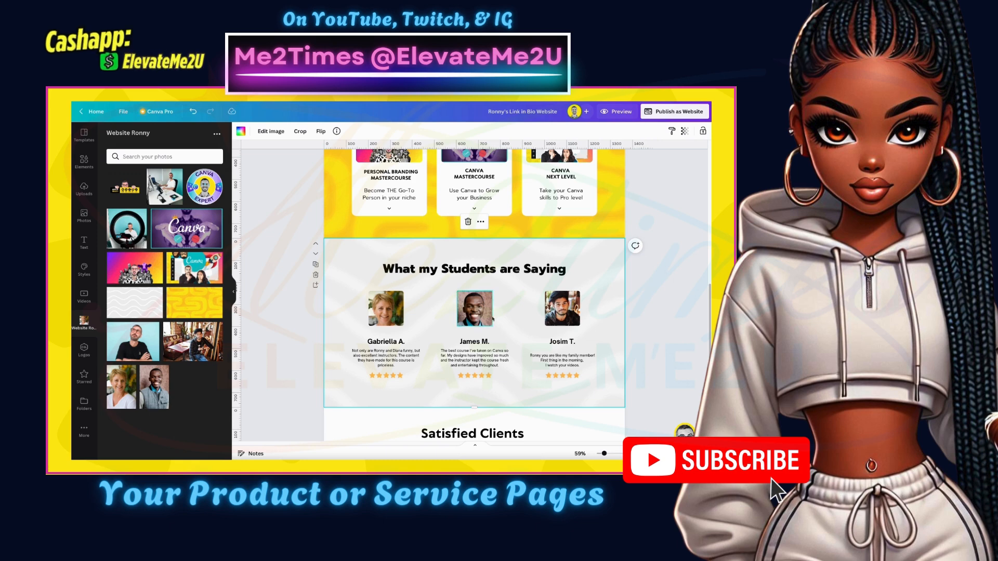
{"action": "scroll", "coordinate": [546, 338], "scroll_direction": "up", "scroll_amount": 2}
{"action": "left_click", "coordinate": [660, 367]}
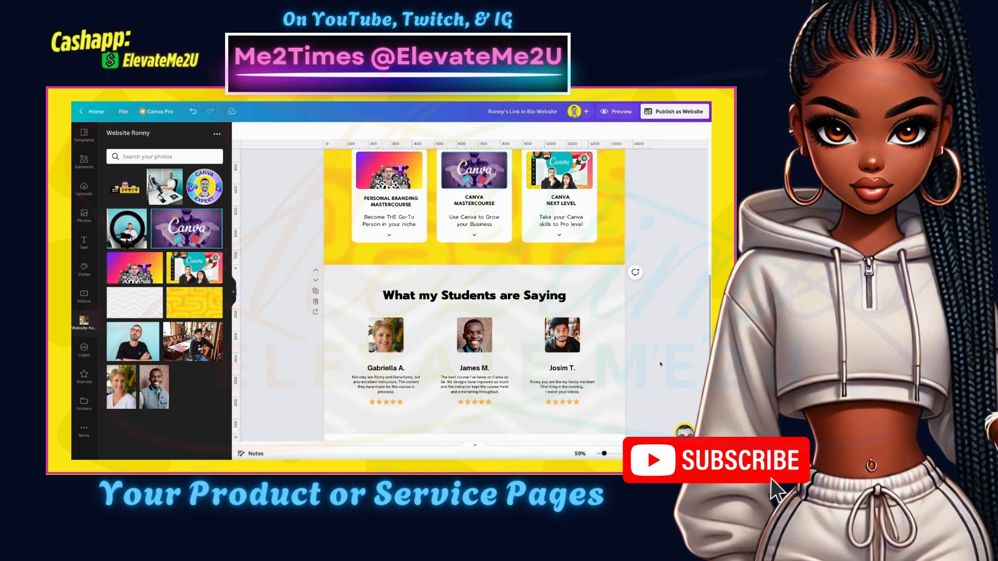
{"action": "scroll", "coordinate": [660, 364], "scroll_direction": "down", "scroll_amount": 1}
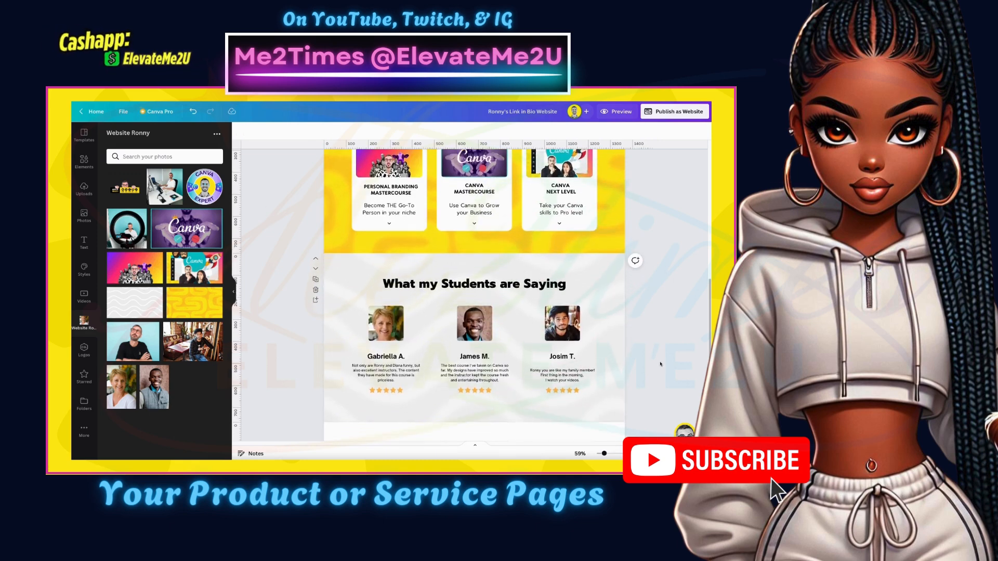
{"action": "left_click", "coordinate": [617, 111]}
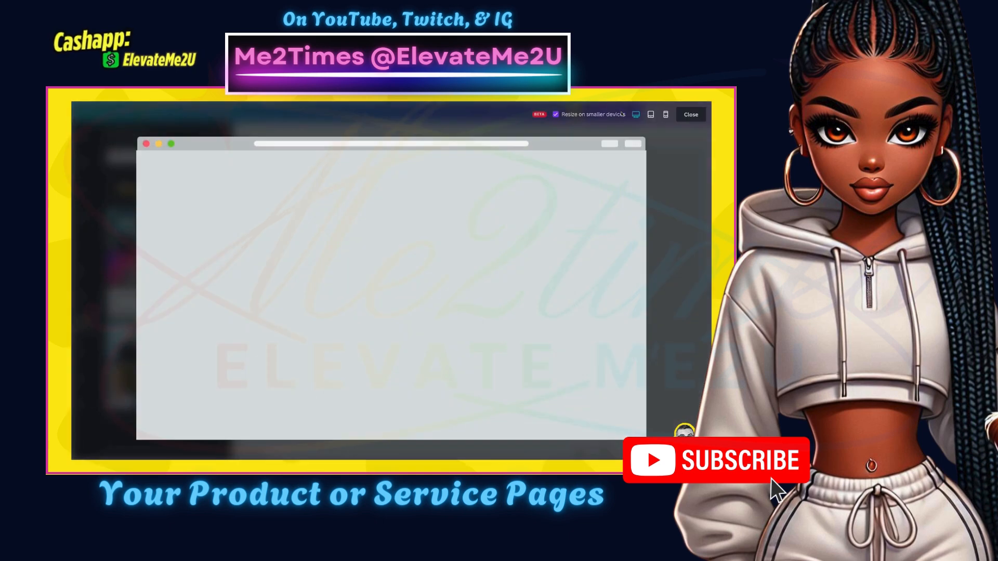
{"action": "left_click", "coordinate": [664, 116]}
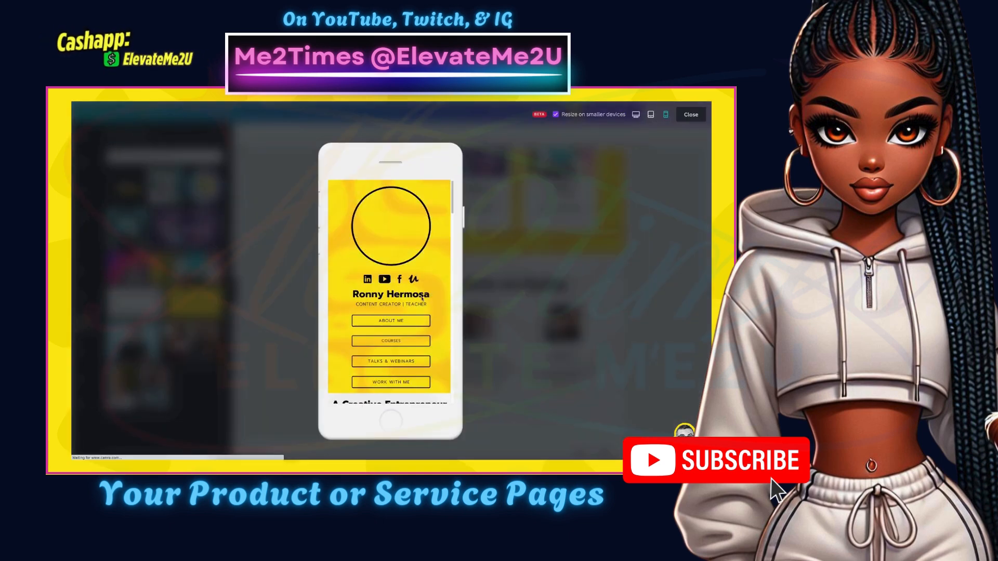
{"action": "scroll", "coordinate": [423, 299], "scroll_direction": "down", "scroll_amount": 1}
{"action": "scroll", "coordinate": [421, 297], "scroll_direction": "up", "scroll_amount": 1}
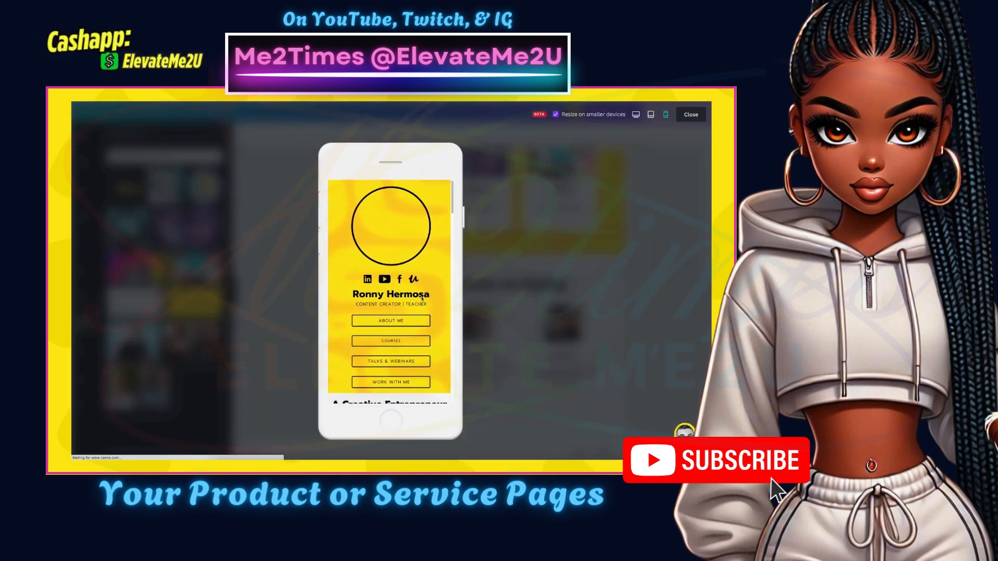
{"action": "scroll", "coordinate": [422, 299], "scroll_direction": "down", "scroll_amount": 6}
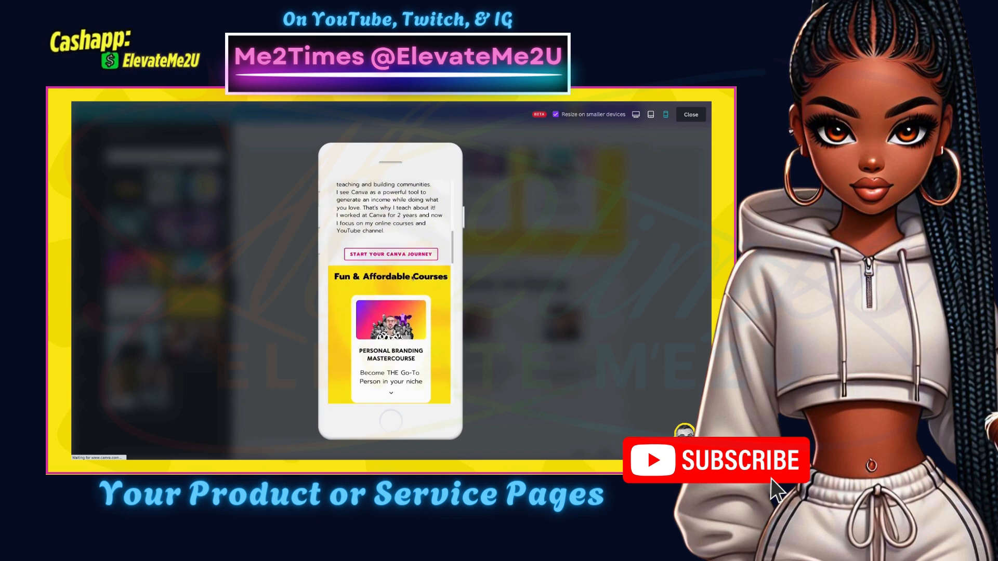
{"action": "scroll", "coordinate": [412, 278], "scroll_direction": "down", "scroll_amount": 8}
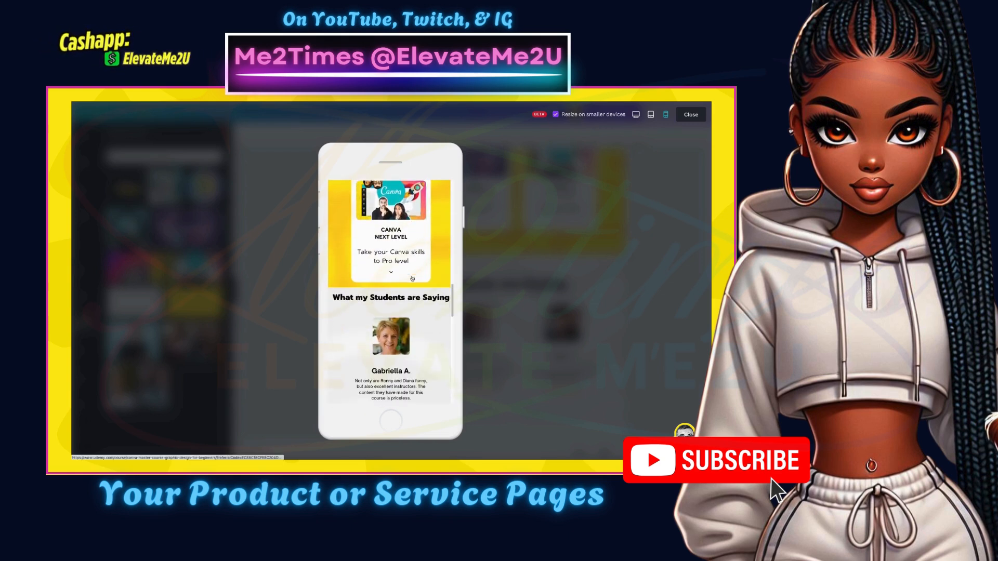
{"action": "scroll", "coordinate": [412, 279], "scroll_direction": "down", "scroll_amount": 1}
{"action": "scroll", "coordinate": [412, 278], "scroll_direction": "down", "scroll_amount": 3}
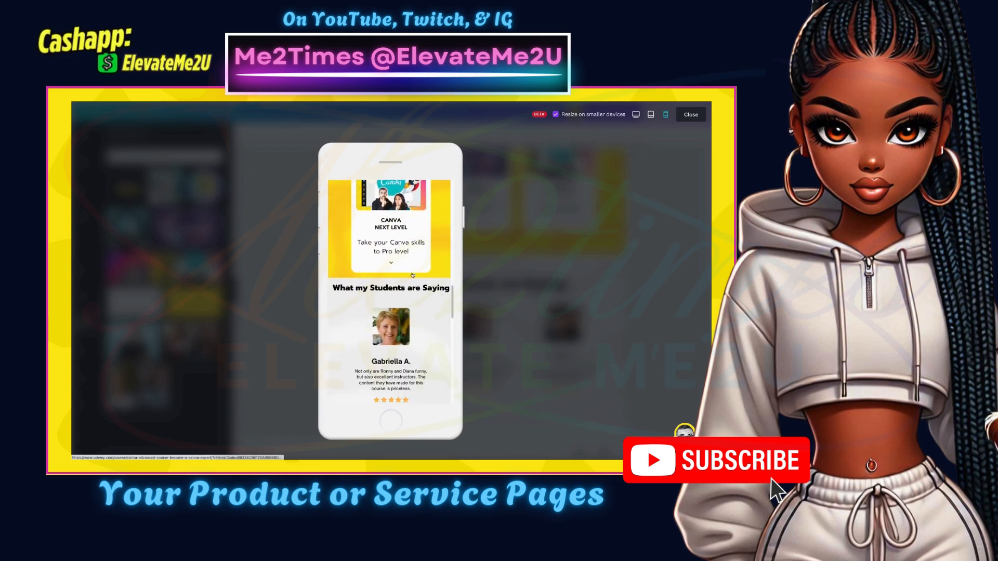
{"action": "scroll", "coordinate": [412, 276], "scroll_direction": "down", "scroll_amount": 4}
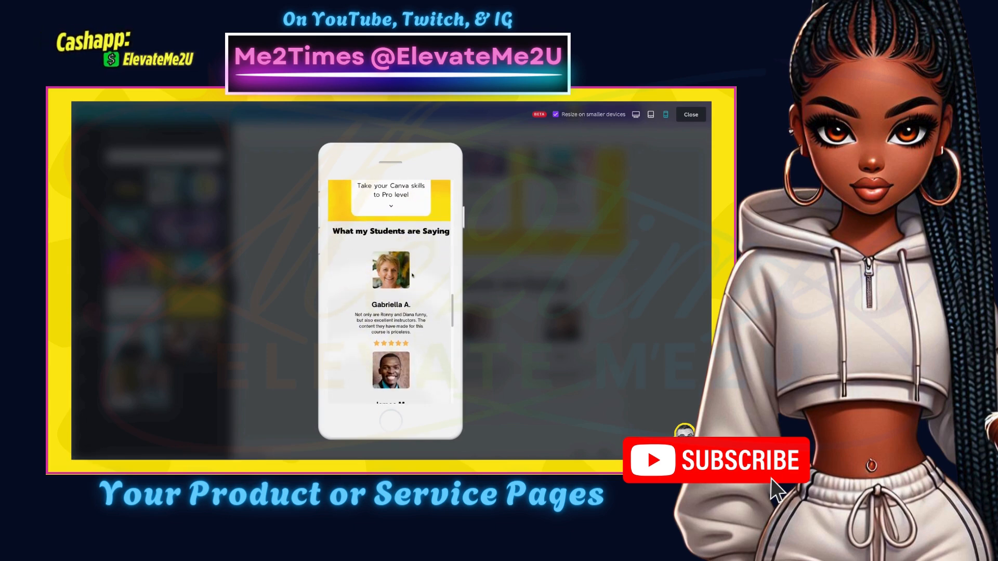
{"action": "scroll", "coordinate": [412, 275], "scroll_direction": "down", "scroll_amount": 8}
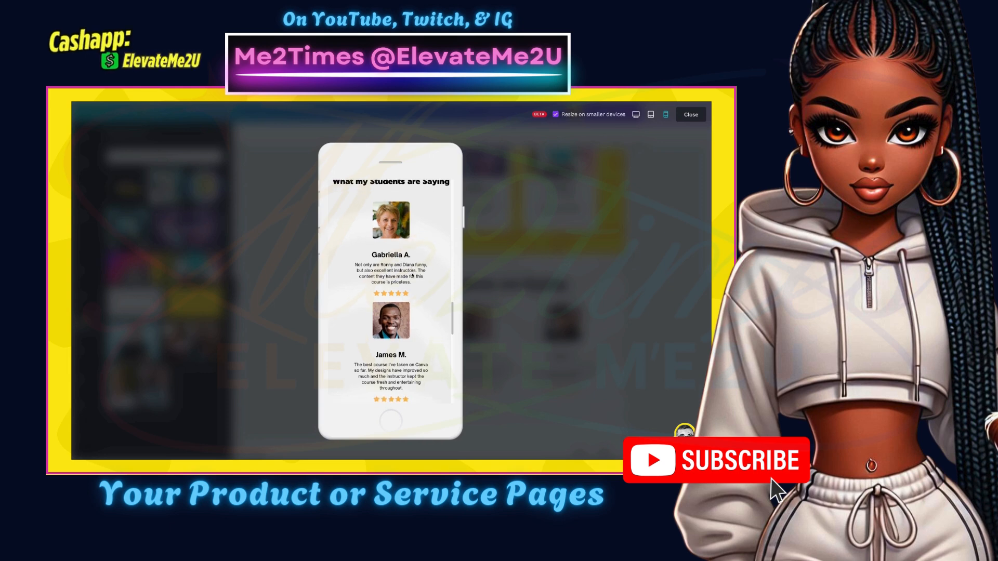
{"action": "scroll", "coordinate": [412, 276], "scroll_direction": "down", "scroll_amount": 1}
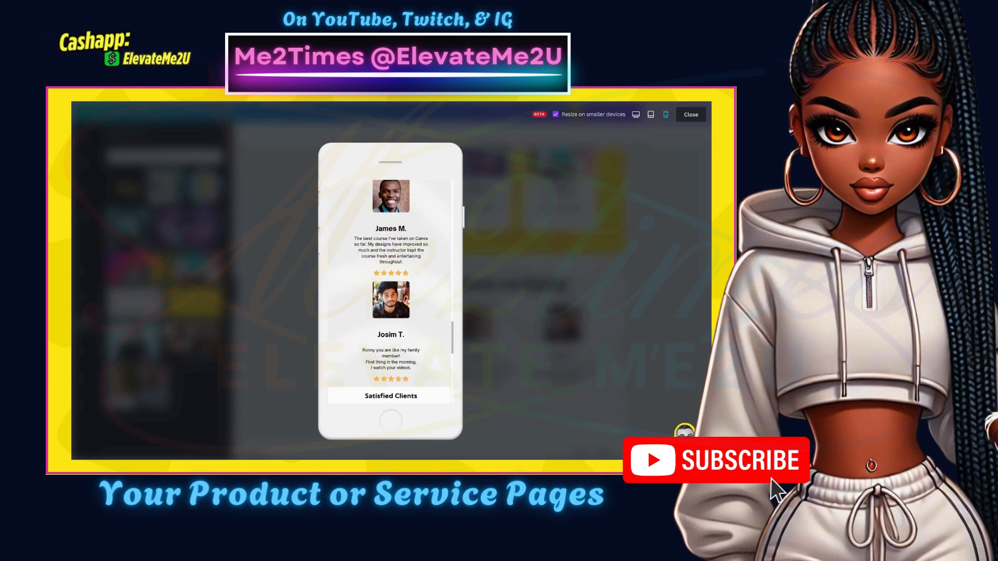
{"action": "left_click", "coordinate": [691, 114]}
Set the font of the student's name in the first testimonial to Prompt Medium
{"action": "left_click", "coordinate": [386, 362]}
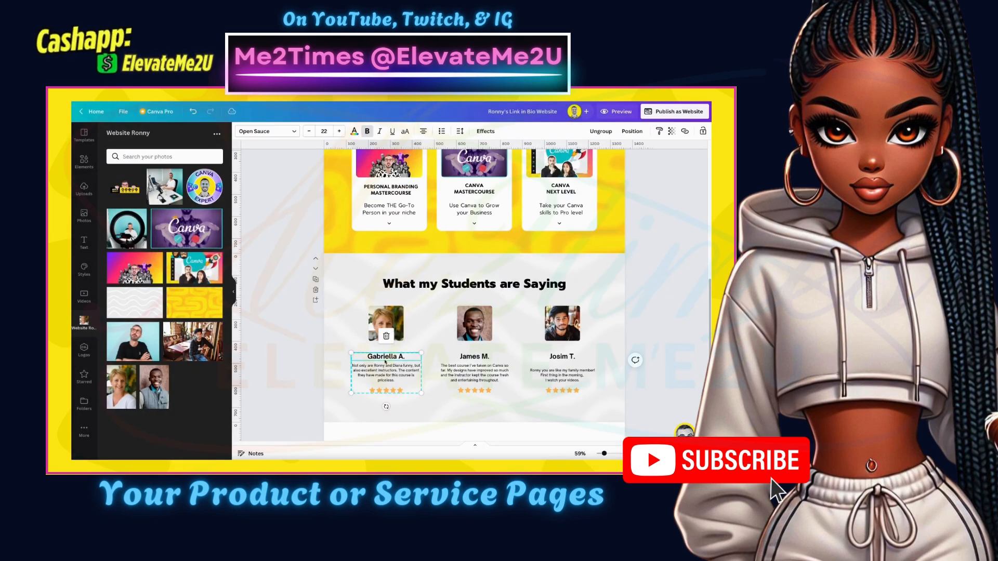
{"action": "left_click_drag", "start_coordinate": [367, 357], "coordinate": [412, 357]}
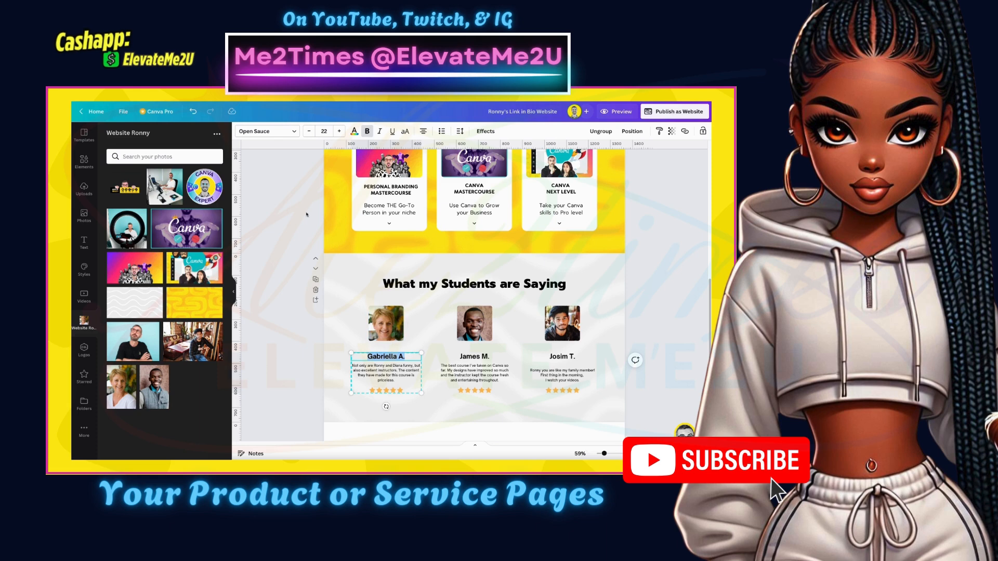
{"action": "left_click", "coordinate": [264, 132]}
{"action": "type", "text": "prompt"}
{"action": "left_click", "coordinate": [145, 202]}
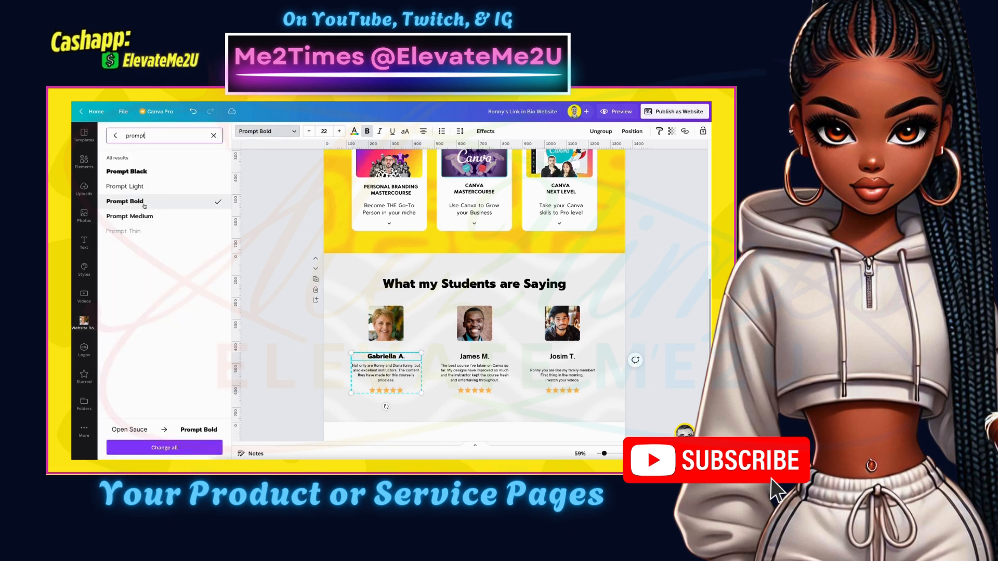
{"action": "left_click", "coordinate": [148, 216]}
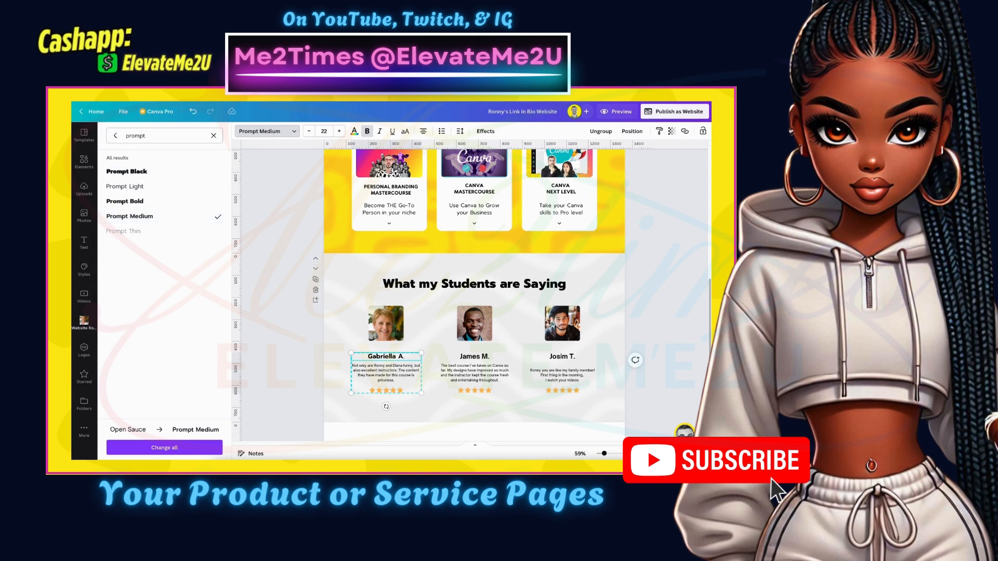
Replace the Open Sauce font with Prompt Medium across the whole design
{"action": "left_click", "coordinate": [166, 448]}
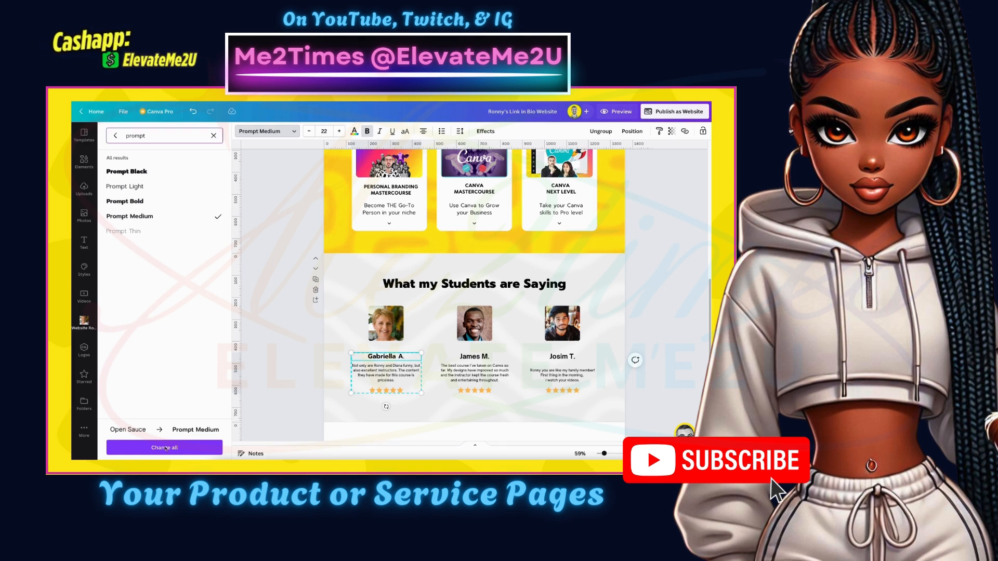
{"action": "left_click", "coordinate": [216, 448]}
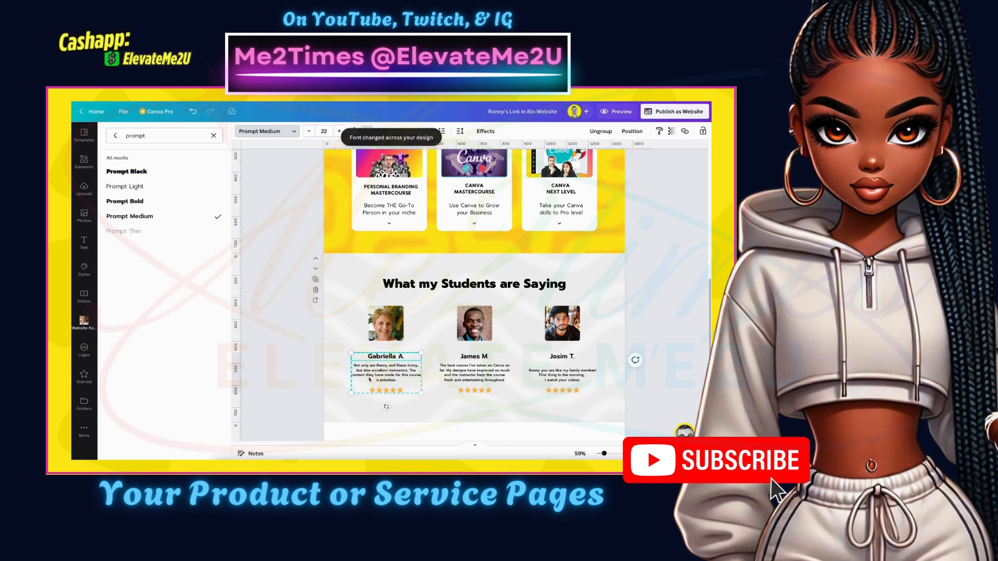
{"action": "double_click", "coordinate": [472, 358]}
{"action": "left_click_drag", "start_coordinate": [457, 357], "coordinate": [503, 359]}
{"action": "left_click", "coordinate": [561, 380]}
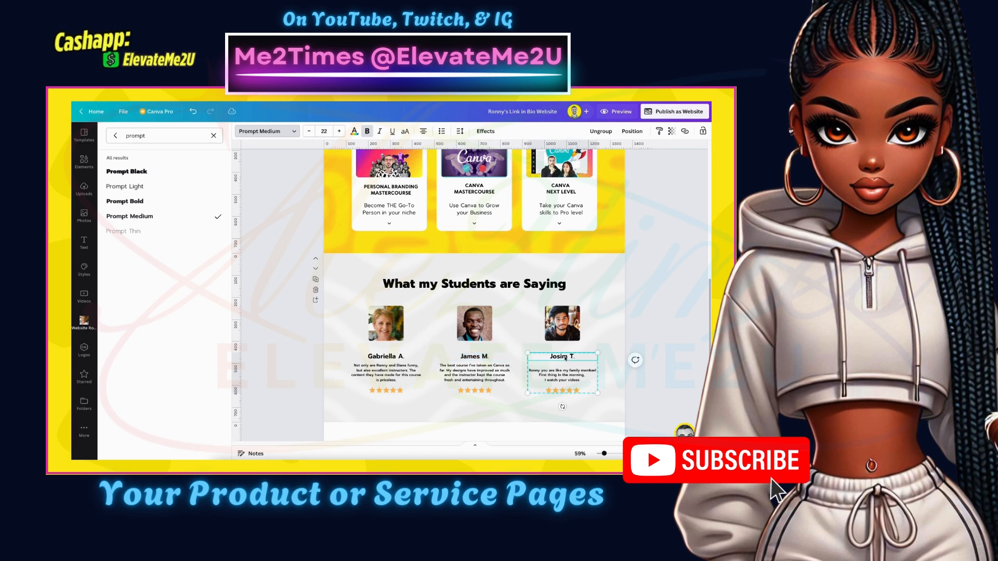
Set the font of the first testimonial's quote to Prompt Light
{"action": "left_click", "coordinate": [396, 379]}
{"action": "left_click", "coordinate": [395, 379]}
{"action": "left_click_drag", "start_coordinate": [398, 380], "coordinate": [354, 366]}
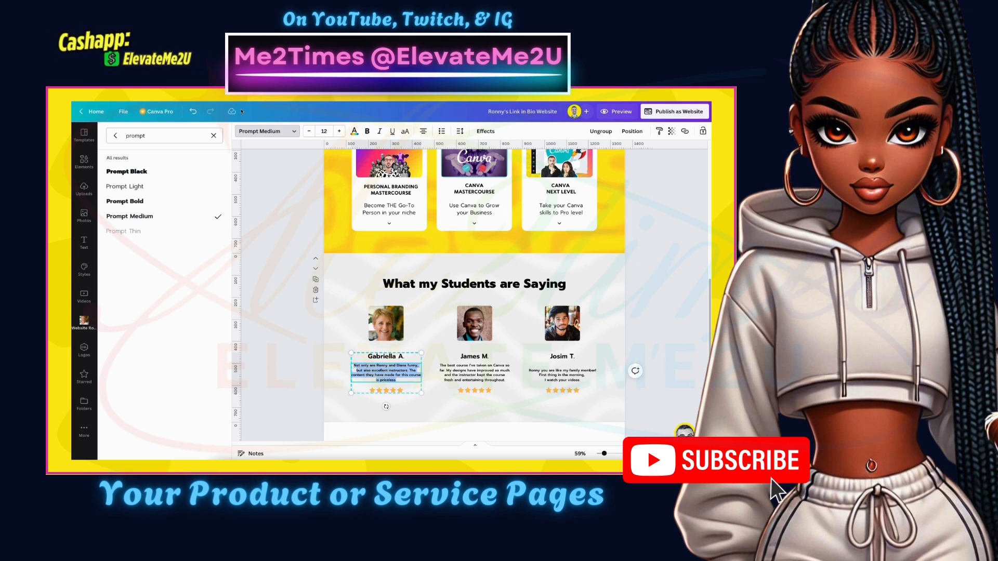
{"action": "left_click", "coordinate": [136, 186]}
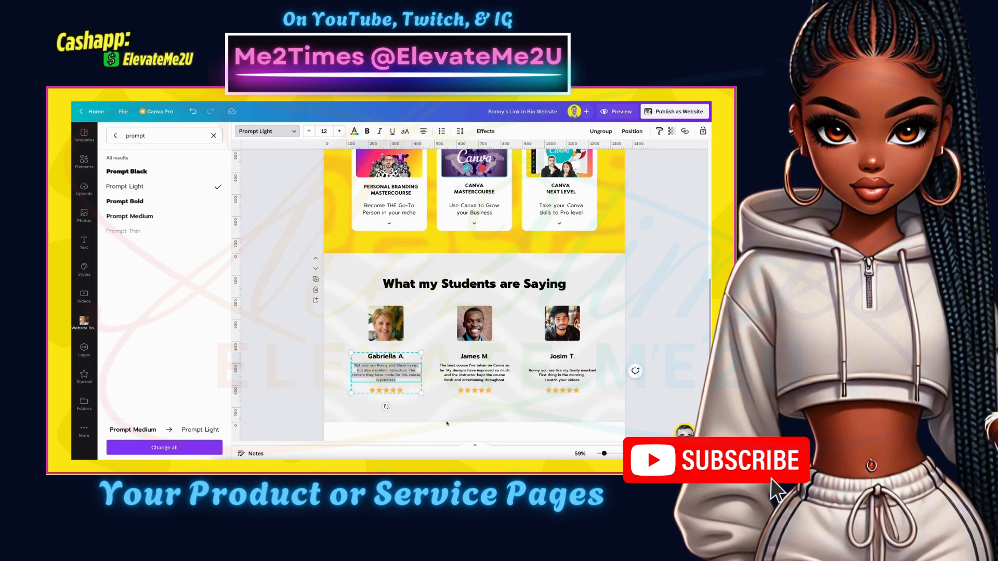
Copy the first testimonial quote's text style onto the second and third testimonial quotes
{"action": "left_click", "coordinate": [580, 454]}
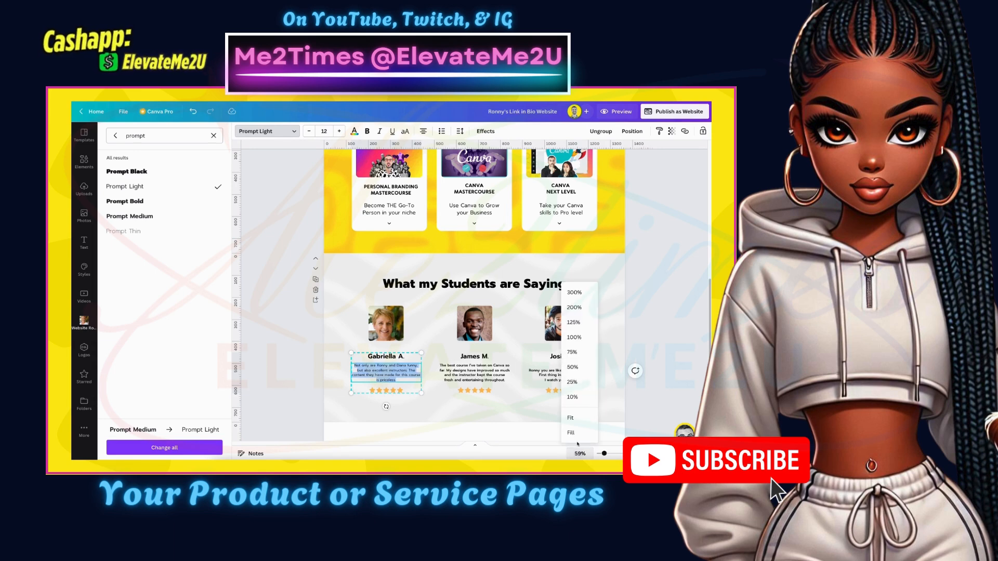
{"action": "left_click", "coordinate": [577, 422]}
{"action": "scroll", "coordinate": [571, 403], "scroll_direction": "down", "scroll_amount": 2}
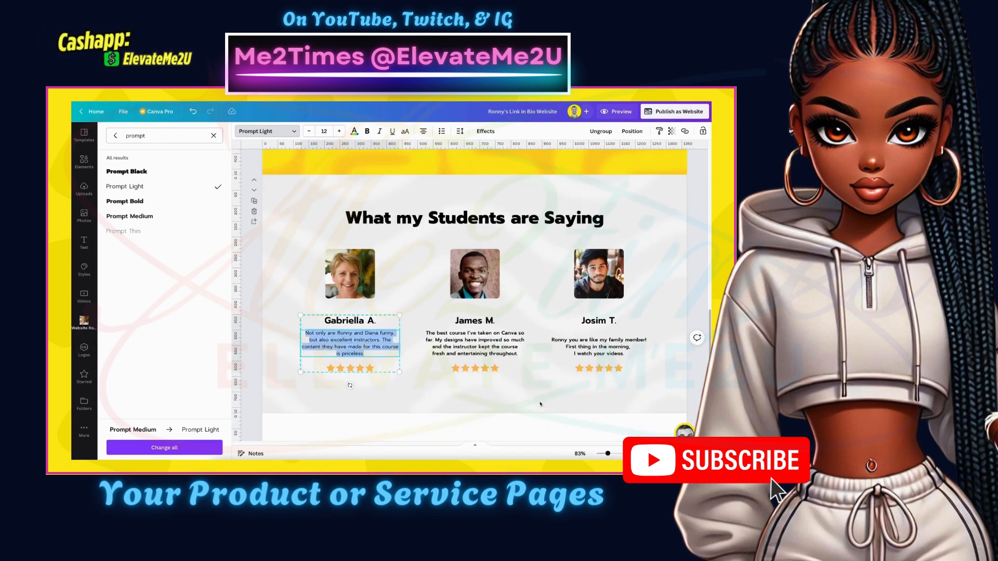
{"action": "key", "text": "Escape"}
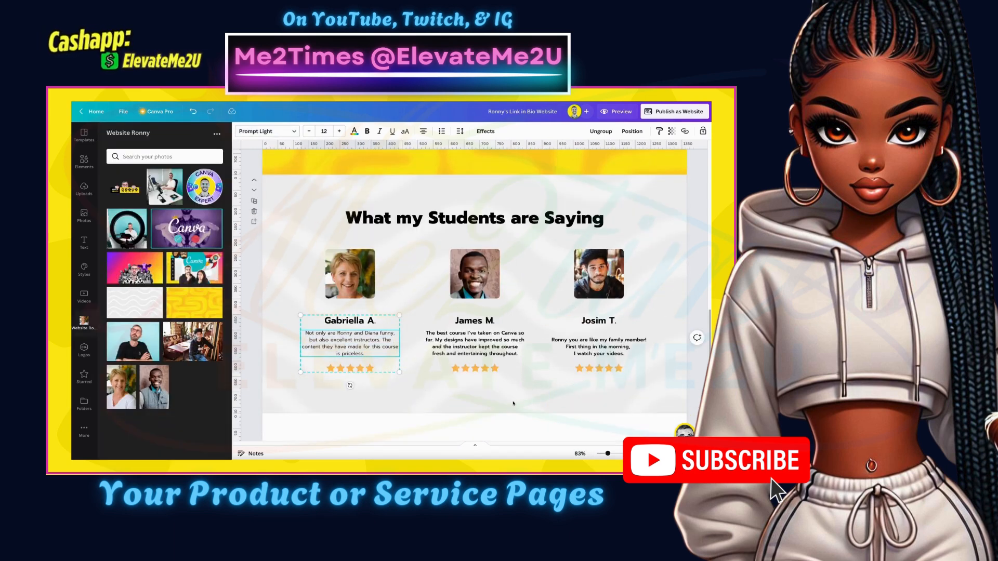
{"action": "left_click", "coordinate": [365, 346]}
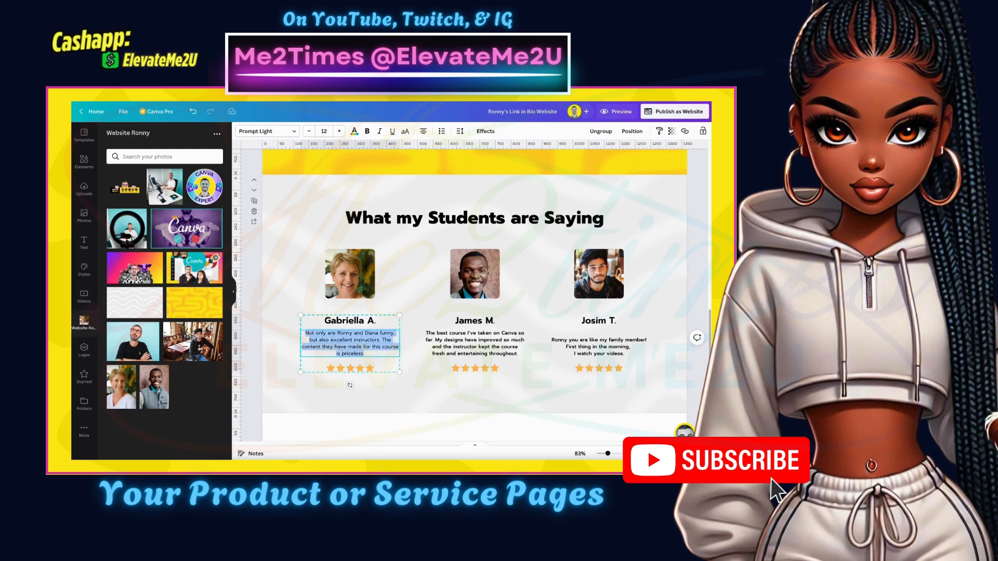
{"action": "left_click", "coordinate": [659, 132]}
{"action": "left_click", "coordinate": [465, 349]}
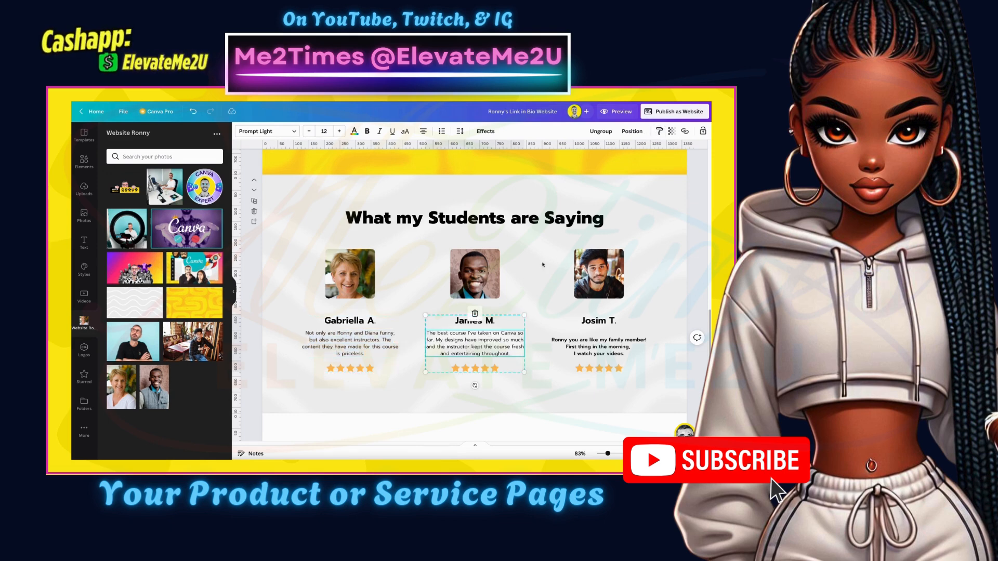
{"action": "left_click", "coordinate": [659, 132]}
{"action": "left_click", "coordinate": [606, 349]}
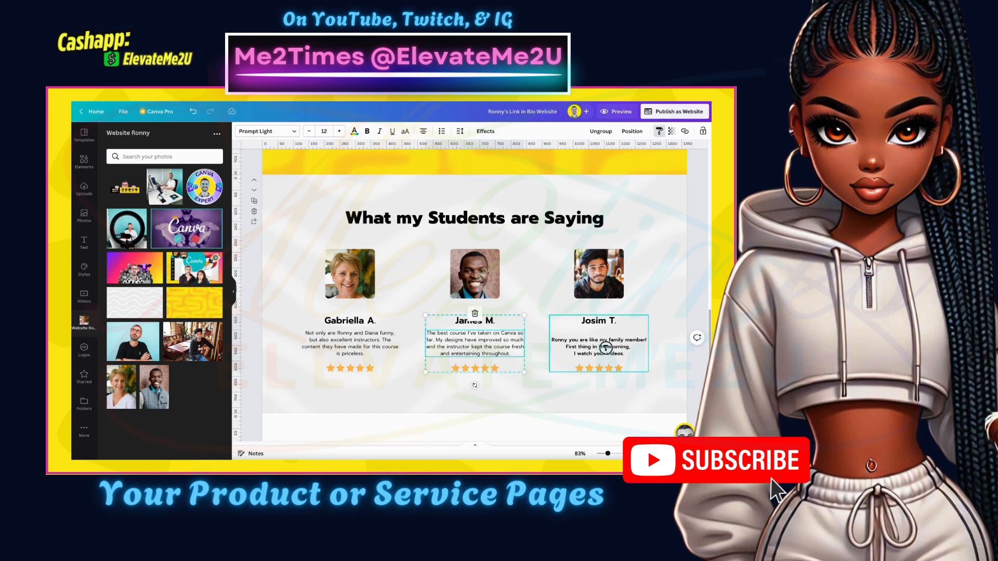
{"action": "left_click", "coordinate": [654, 367]}
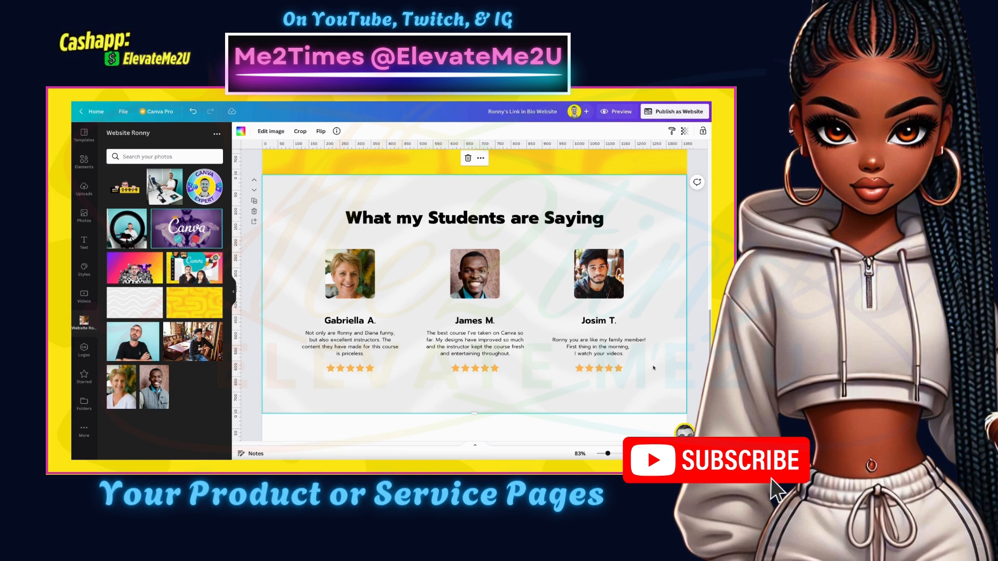
{"action": "scroll", "coordinate": [652, 359], "scroll_direction": "down", "scroll_amount": 1}
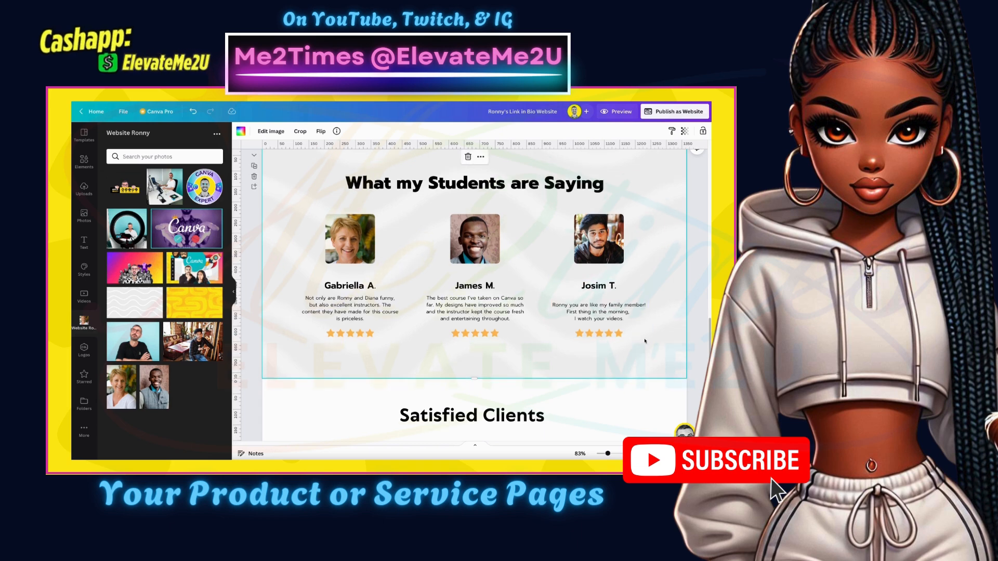
Review the website from the header through the about, courses and student testimonials sections to the Satisfied Clients section
{"action": "scroll", "coordinate": [645, 341], "scroll_direction": "up", "scroll_amount": 5}
{"action": "scroll", "coordinate": [645, 341], "scroll_direction": "up", "scroll_amount": 10}
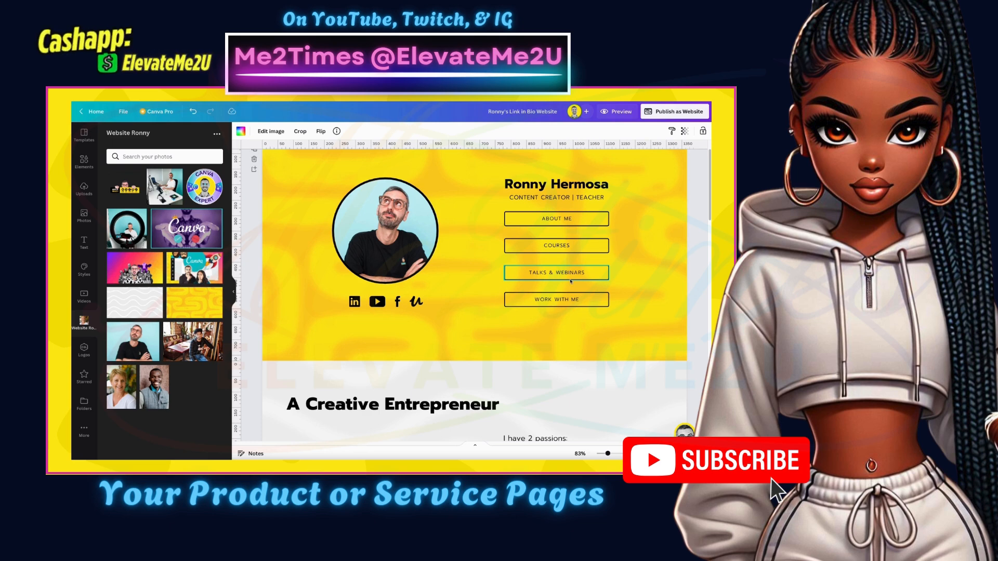
{"action": "scroll", "coordinate": [571, 282], "scroll_direction": "down", "scroll_amount": 8}
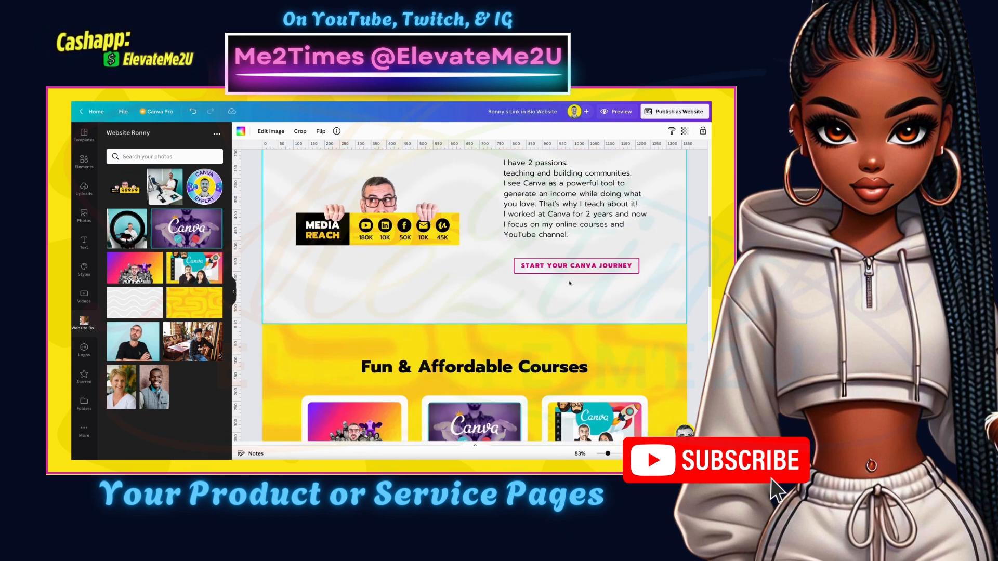
{"action": "scroll", "coordinate": [570, 285], "scroll_direction": "down", "scroll_amount": 8}
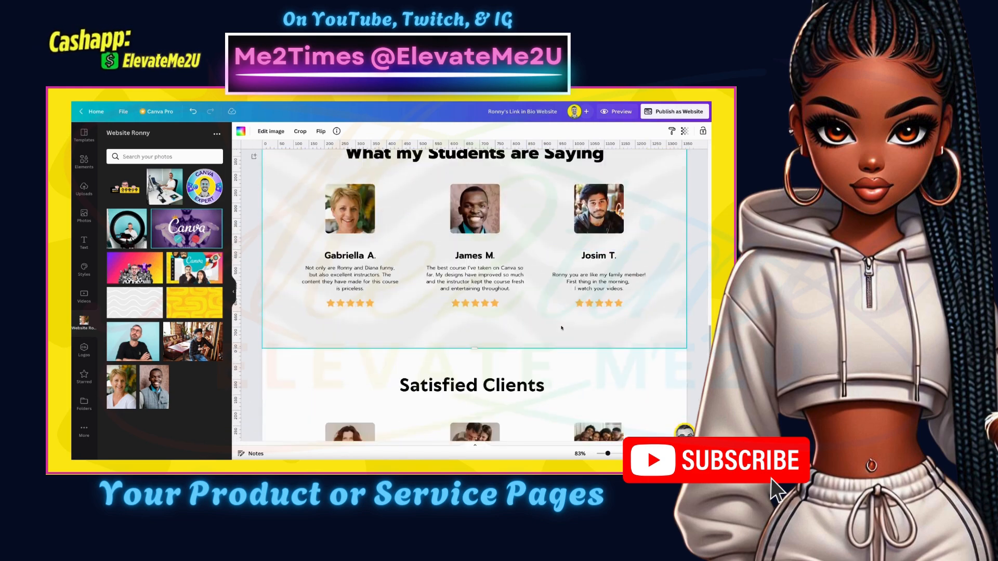
{"action": "scroll", "coordinate": [562, 328], "scroll_direction": "down", "scroll_amount": 1}
{"action": "scroll", "coordinate": [583, 322], "scroll_direction": "up", "scroll_amount": 5}
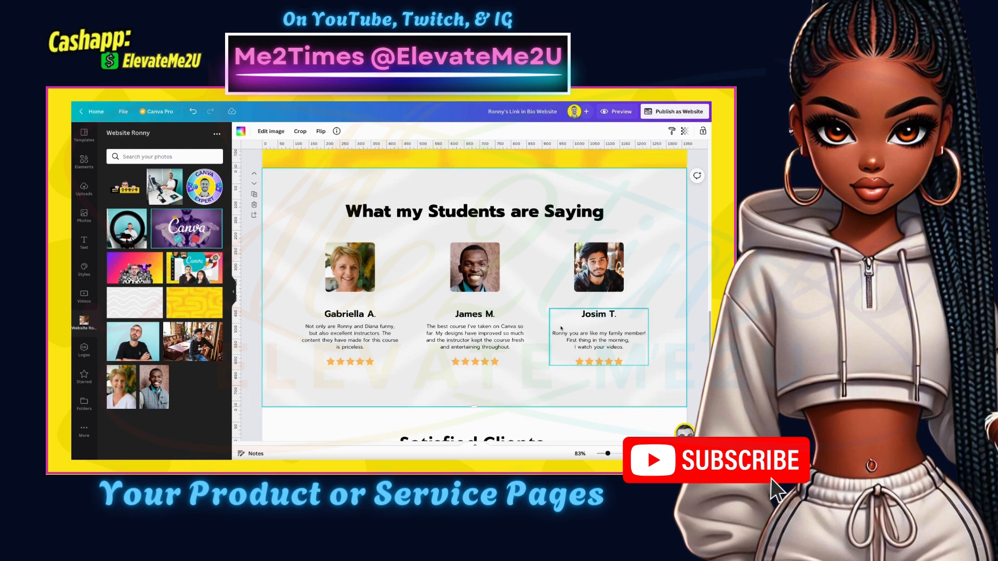
{"action": "scroll", "coordinate": [607, 318], "scroll_direction": "down", "scroll_amount": 2}
{"action": "scroll", "coordinate": [624, 325], "scroll_direction": "down", "scroll_amount": 2}
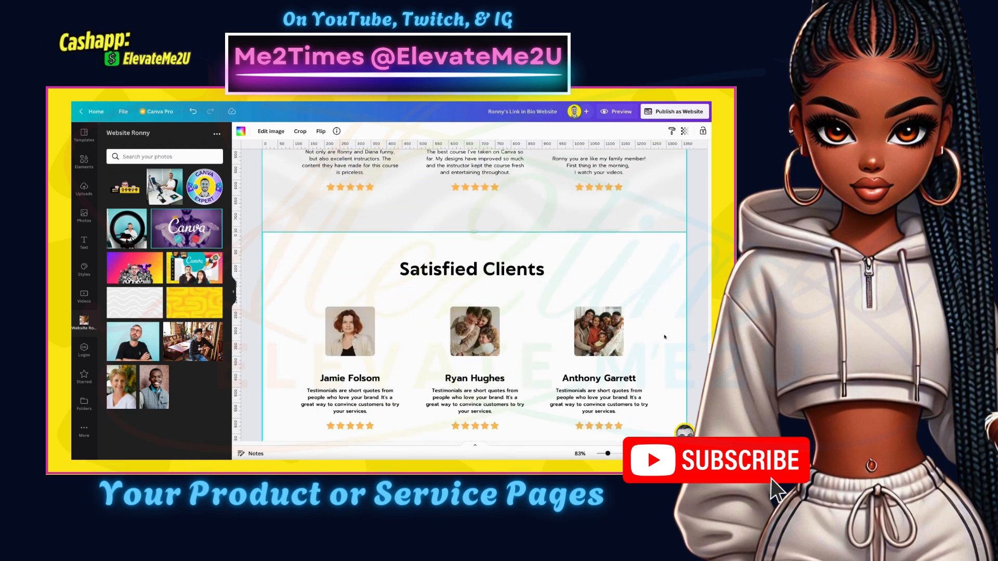
Delete the contents of the Satisfied Clients section
{"action": "scroll", "coordinate": [648, 286], "scroll_direction": "down", "scroll_amount": 1}
{"action": "left_click", "coordinate": [648, 285]}
{"action": "scroll", "coordinate": [649, 286], "scroll_direction": "down", "scroll_amount": 2}
{"action": "left_click_drag", "start_coordinate": [280, 190], "coordinate": [640, 388]}
{"action": "key", "text": "Delete"}
{"action": "left_click", "coordinate": [631, 381]}
Duplicate the Fun & Affordable Courses page and move the copy below the student testimonials
{"action": "scroll", "coordinate": [547, 331], "scroll_direction": "up", "scroll_amount": 15}
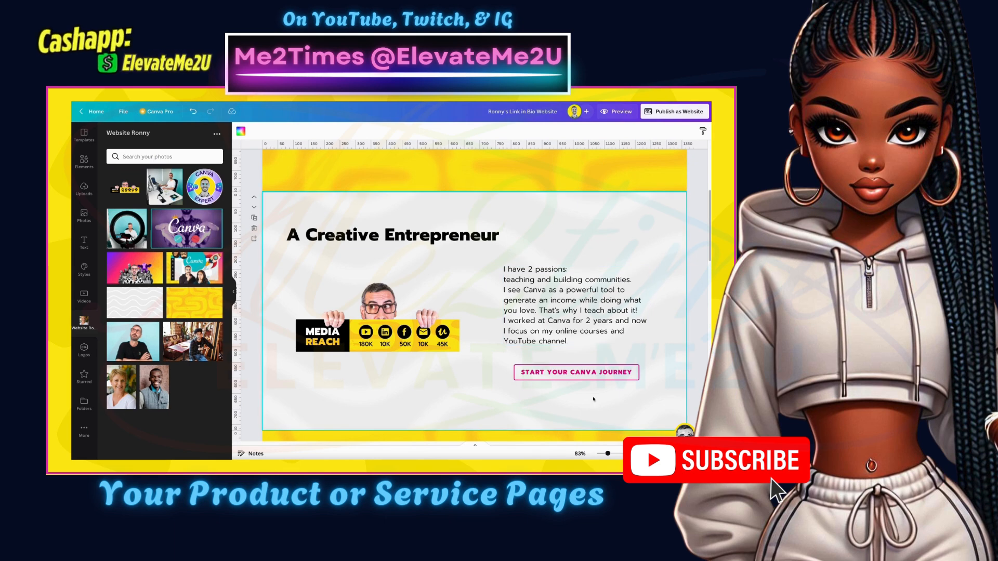
{"action": "scroll", "coordinate": [274, 219], "scroll_direction": "down", "scroll_amount": 5}
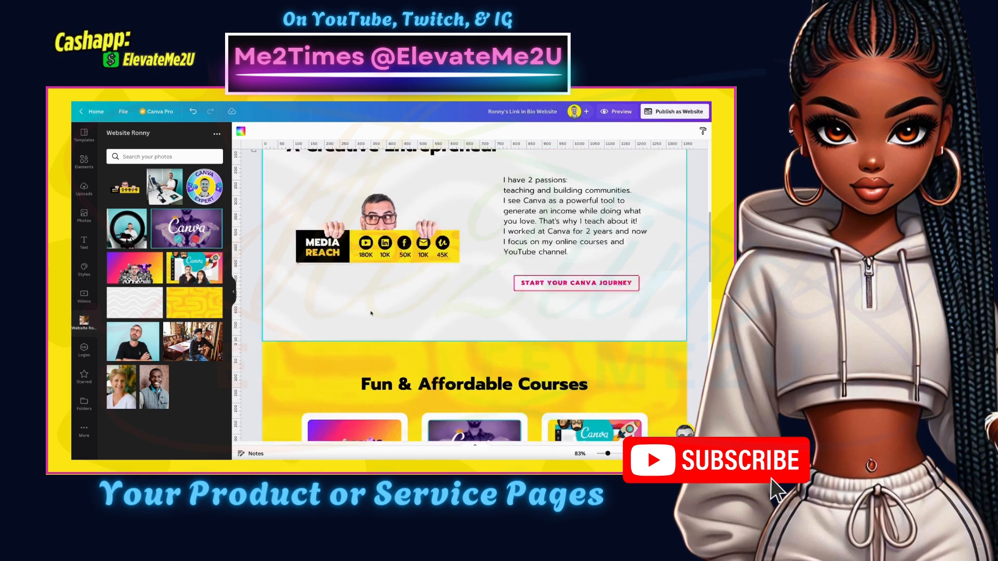
{"action": "left_click", "coordinate": [275, 343]}
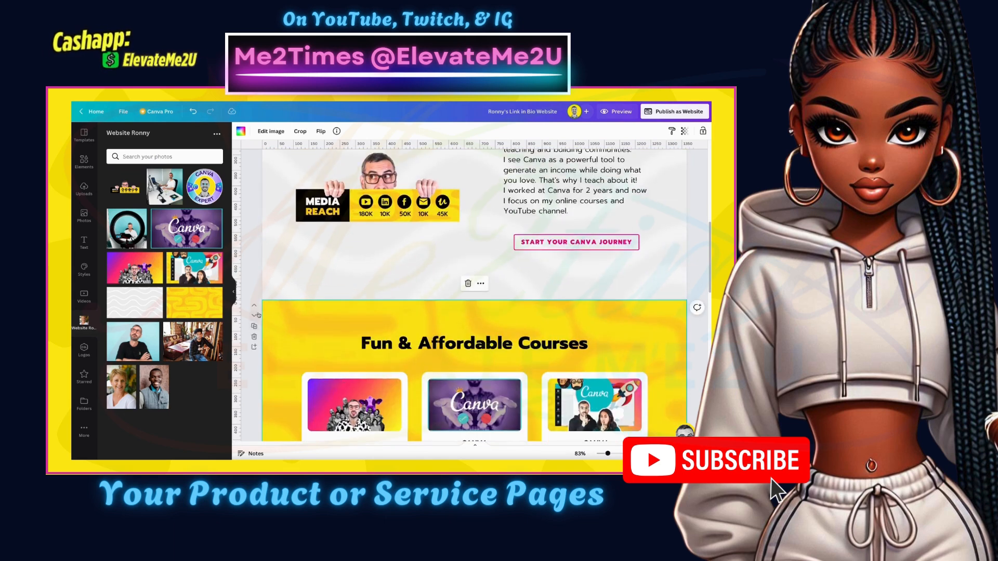
{"action": "left_click", "coordinate": [254, 327]}
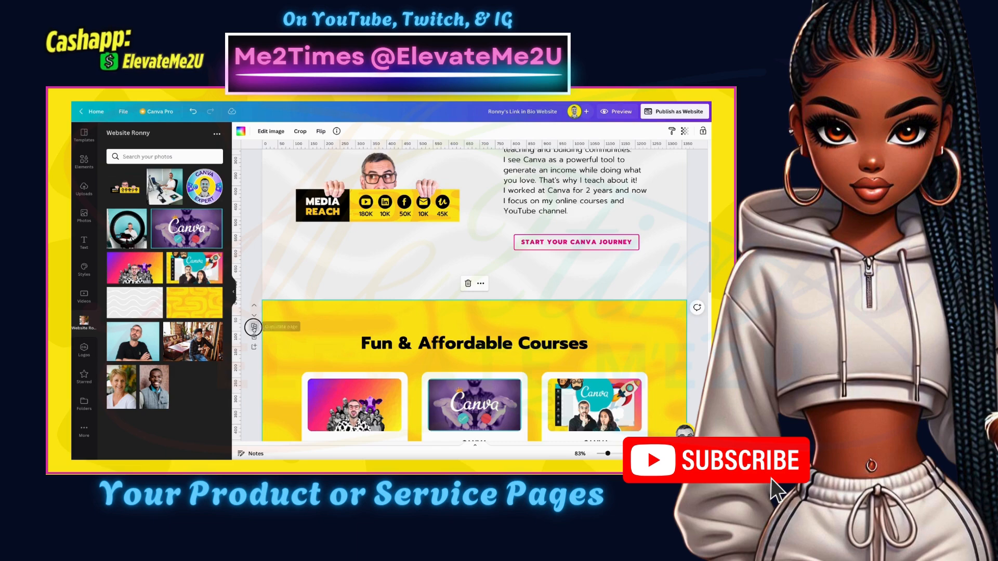
{"action": "left_click", "coordinate": [254, 287]}
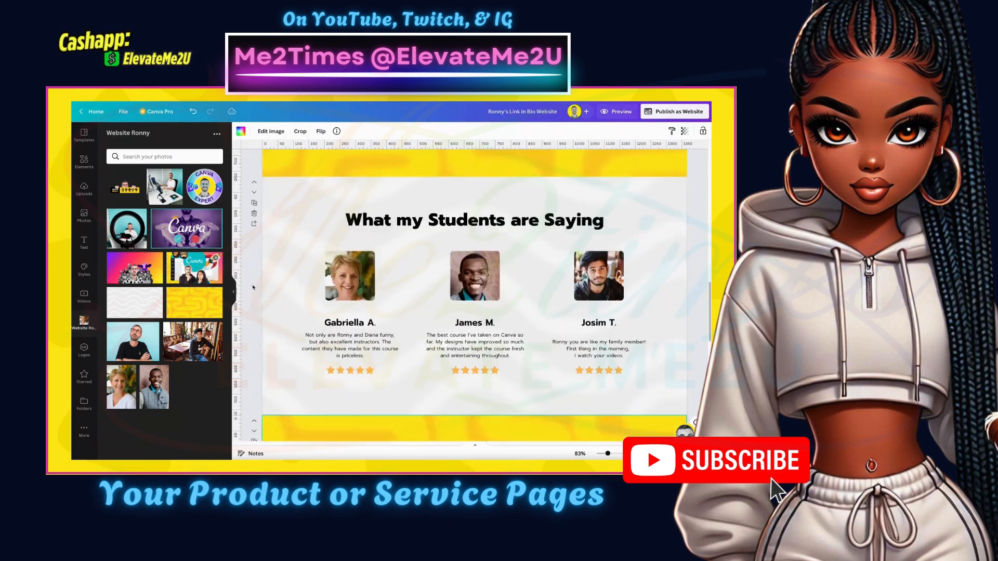
Delete the course cards and the heading from the duplicated courses page, leaving only its yellow background
{"action": "left_click_drag", "start_coordinate": [274, 283], "coordinate": [663, 434]}
{"action": "key", "text": "Delete"}
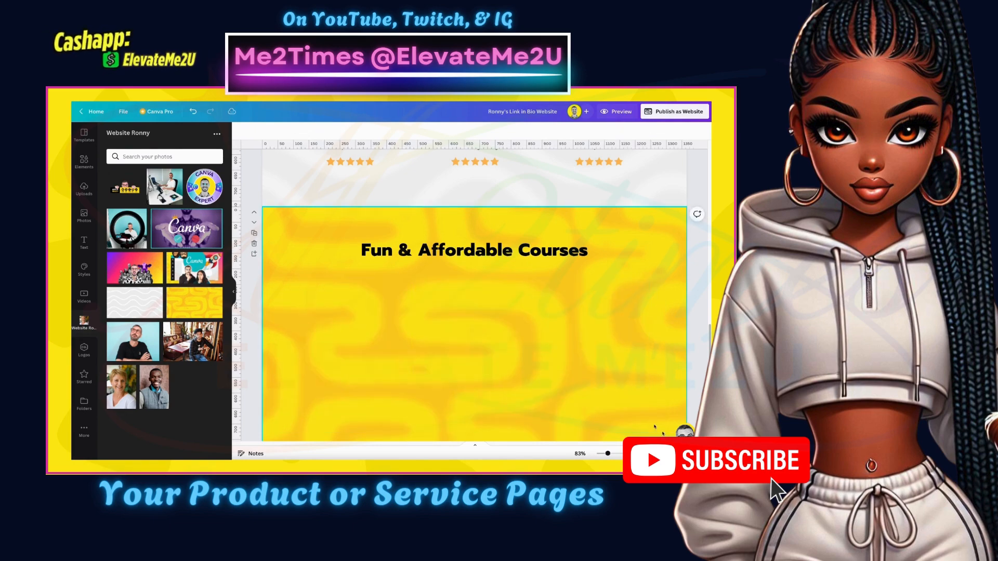
{"action": "scroll", "coordinate": [568, 365], "scroll_direction": "up", "scroll_amount": 7}
{"action": "scroll", "coordinate": [567, 365], "scroll_direction": "down", "scroll_amount": 3}
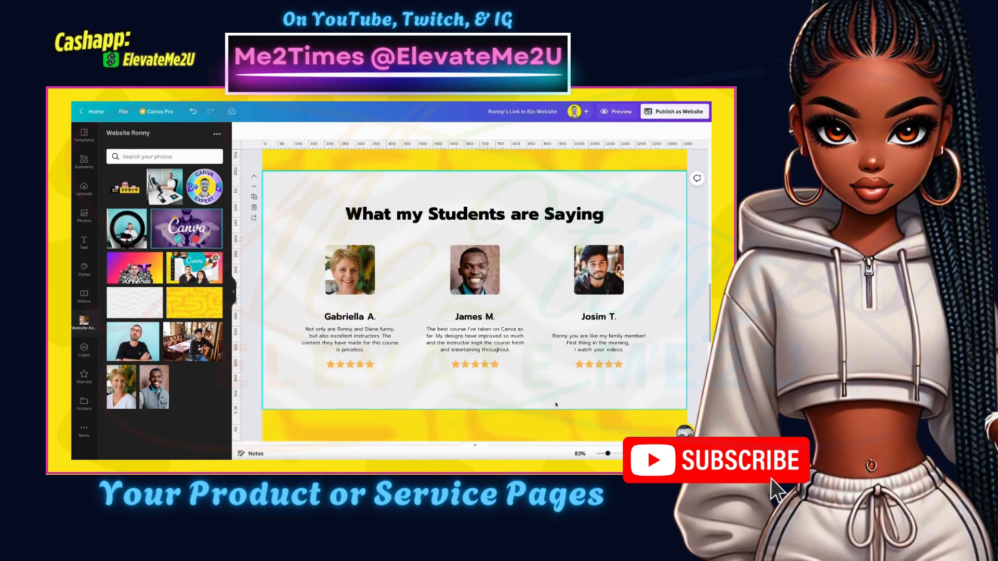
{"action": "scroll", "coordinate": [568, 365], "scroll_direction": "down", "scroll_amount": 3}
{"action": "left_click", "coordinate": [523, 283]}
{"action": "key", "text": "Delete"}
Copy the heading, media reach graphic, paragraph and button from the A Creative Entrepreneur section
{"action": "scroll", "coordinate": [523, 283], "scroll_direction": "up", "scroll_amount": 10}
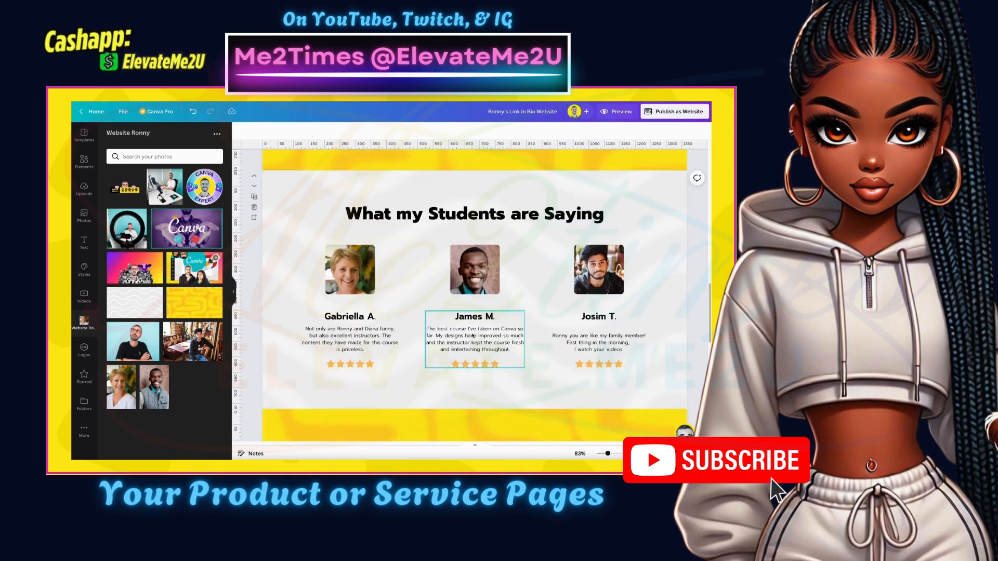
{"action": "left_click_drag", "start_coordinate": [273, 207], "coordinate": [617, 398]}
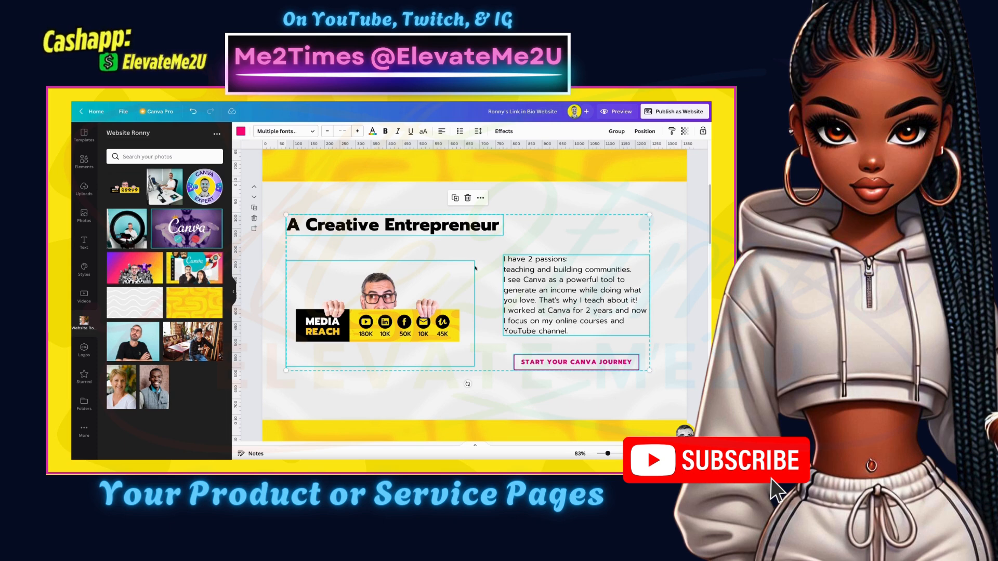
{"action": "scroll", "coordinate": [456, 227], "scroll_direction": "down", "scroll_amount": 15}
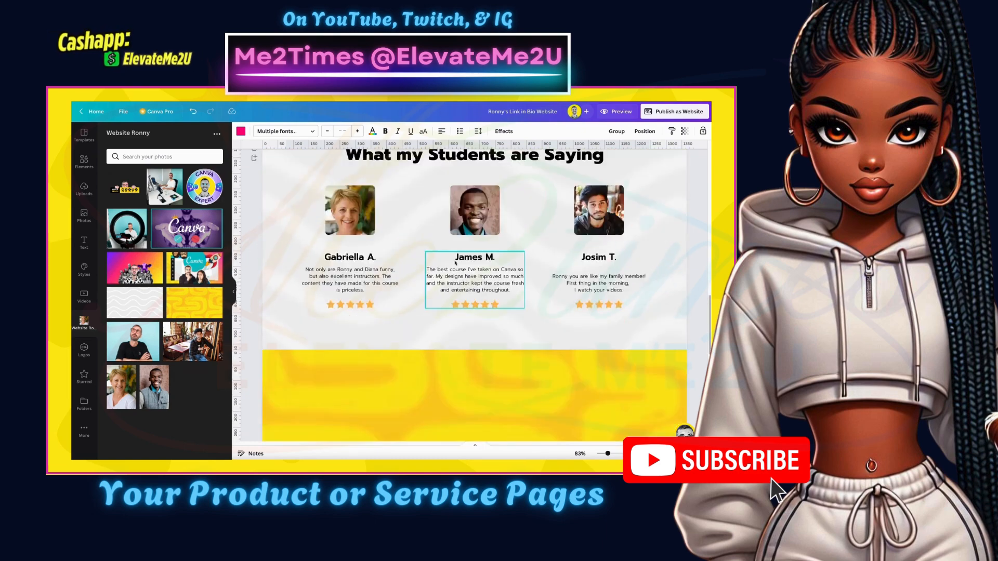
{"action": "left_click", "coordinate": [432, 331]}
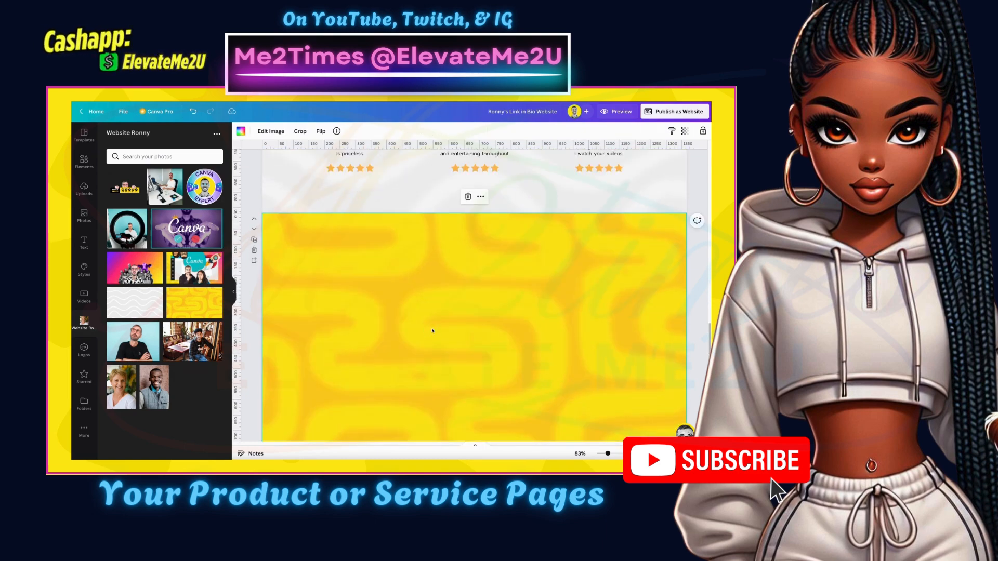
Try to shift the yellow pattern upward within the emptied page's background
{"action": "double_click", "coordinate": [432, 329]}
{"action": "scroll", "coordinate": [432, 329], "scroll_direction": "down", "scroll_amount": 2}
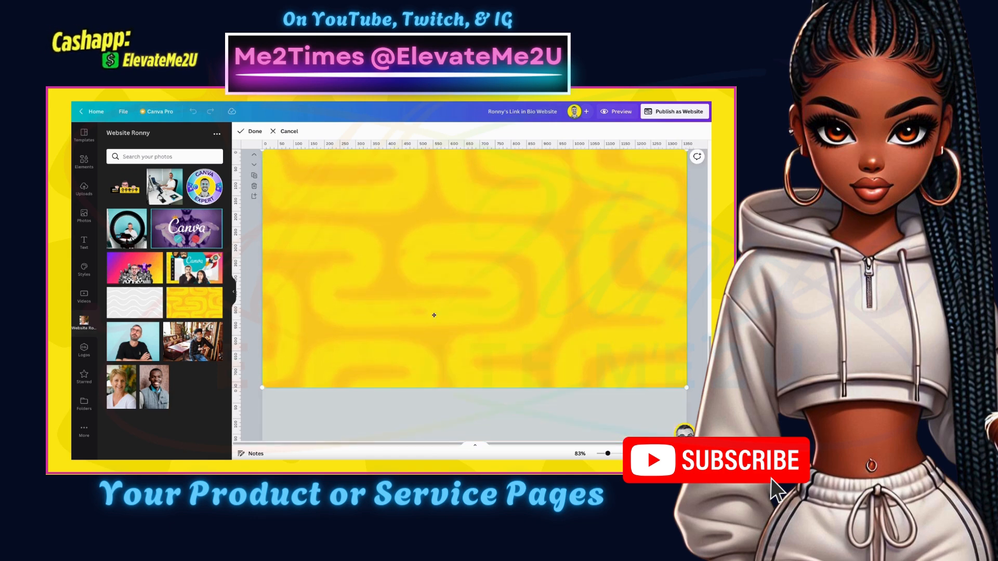
{"action": "left_click_drag", "start_coordinate": [434, 315], "coordinate": [433, 282]}
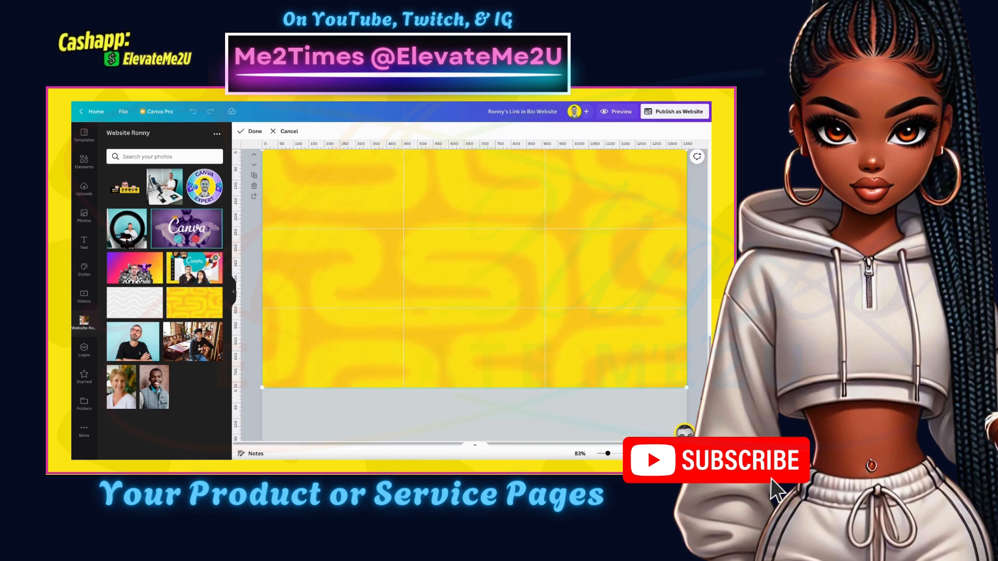
{"action": "left_click", "coordinate": [700, 371]}
Paste the copied A Creative Entrepreneur elements onto the empty yellow page below the testimonials
{"action": "scroll", "coordinate": [548, 344], "scroll_direction": "up", "scroll_amount": 1}
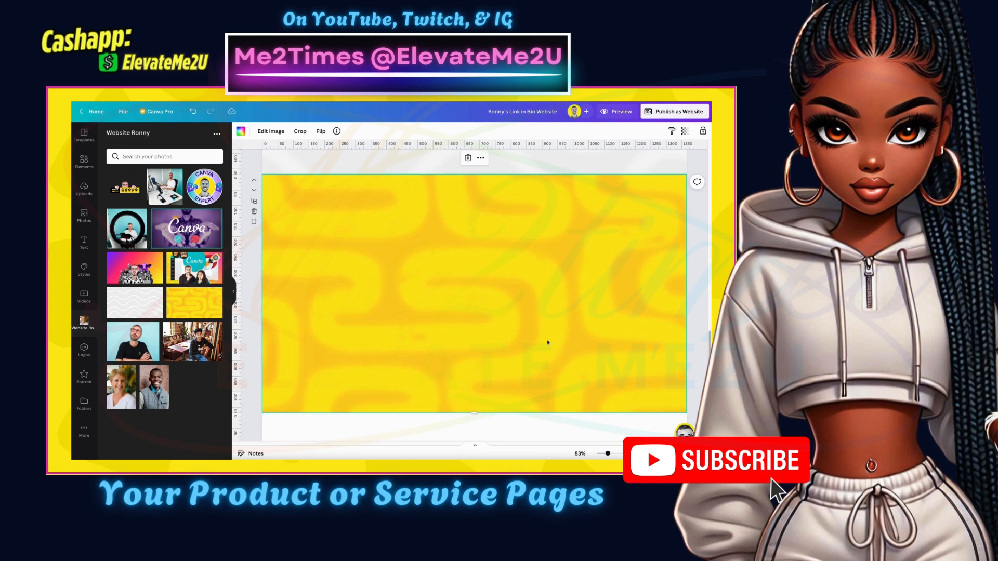
{"action": "left_click", "coordinate": [548, 343]}
{"action": "left_click", "coordinate": [586, 383]}
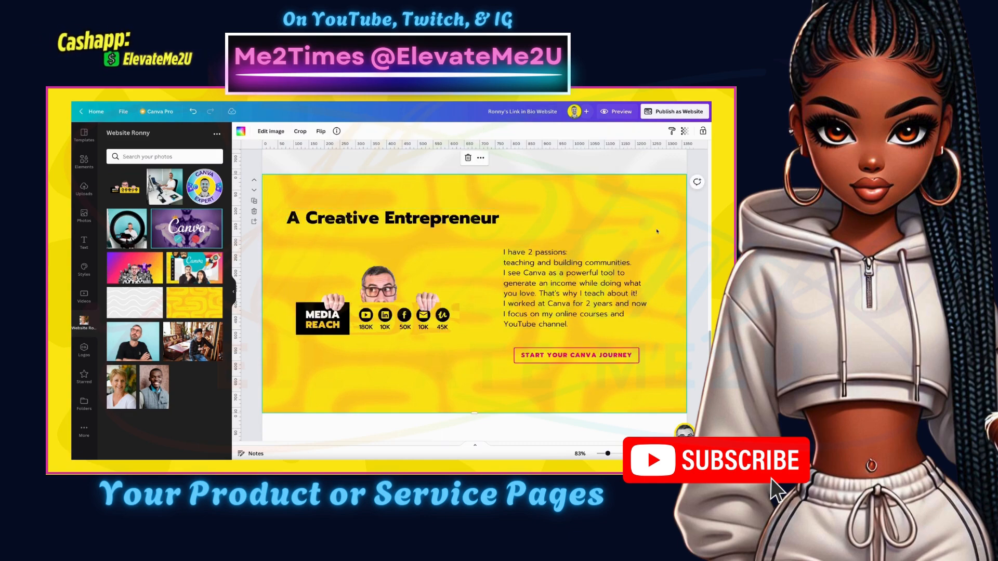
Examine how the yellow pattern is cropped on the other yellow pages above the pasted section
{"action": "scroll", "coordinate": [624, 312], "scroll_direction": "up", "scroll_amount": 10}
{"action": "scroll", "coordinate": [657, 229], "scroll_direction": "up", "scroll_amount": 3}
{"action": "double_click", "coordinate": [662, 203]}
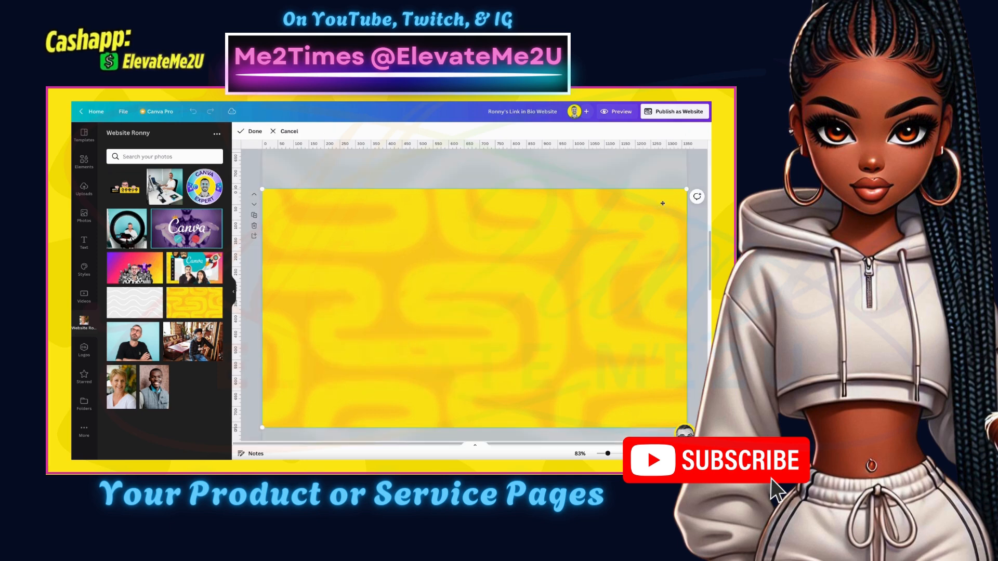
{"action": "left_click", "coordinate": [693, 233]}
{"action": "scroll", "coordinate": [693, 234], "scroll_direction": "up", "scroll_amount": 9}
{"action": "double_click", "coordinate": [668, 223]}
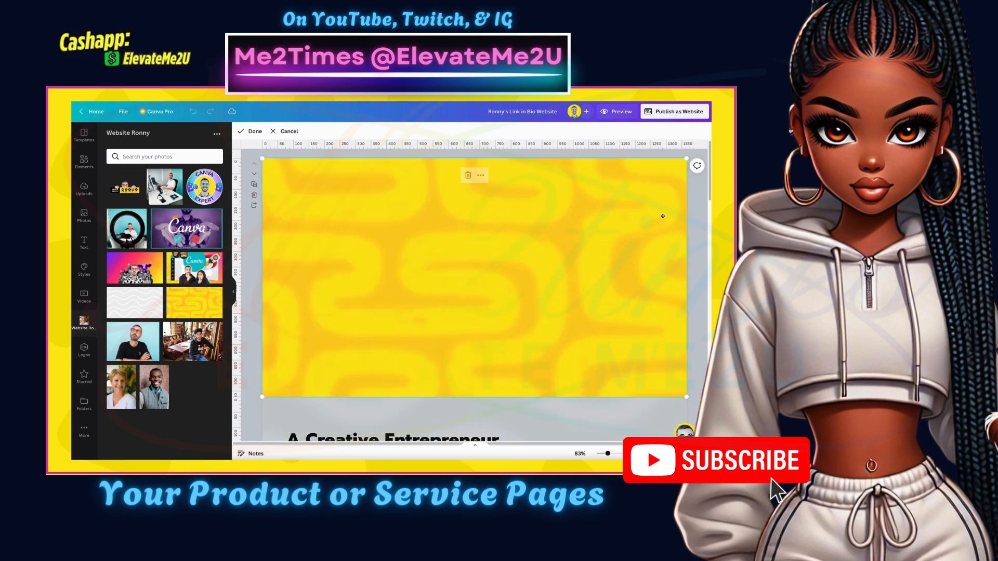
{"action": "left_click", "coordinate": [699, 251]}
{"action": "scroll", "coordinate": [694, 296], "scroll_direction": "down", "scroll_amount": 9}
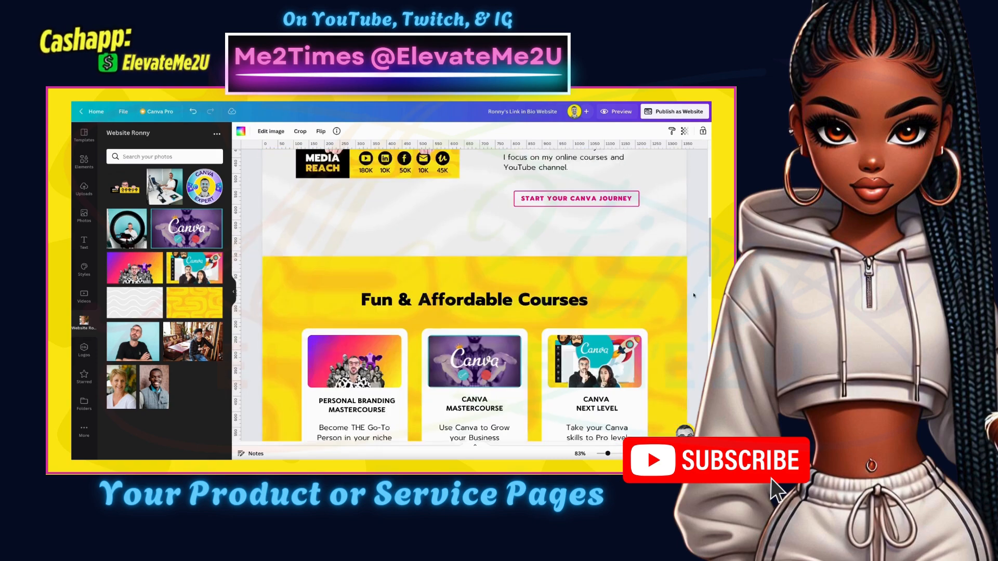
{"action": "scroll", "coordinate": [694, 295], "scroll_direction": "up", "scroll_amount": 9}
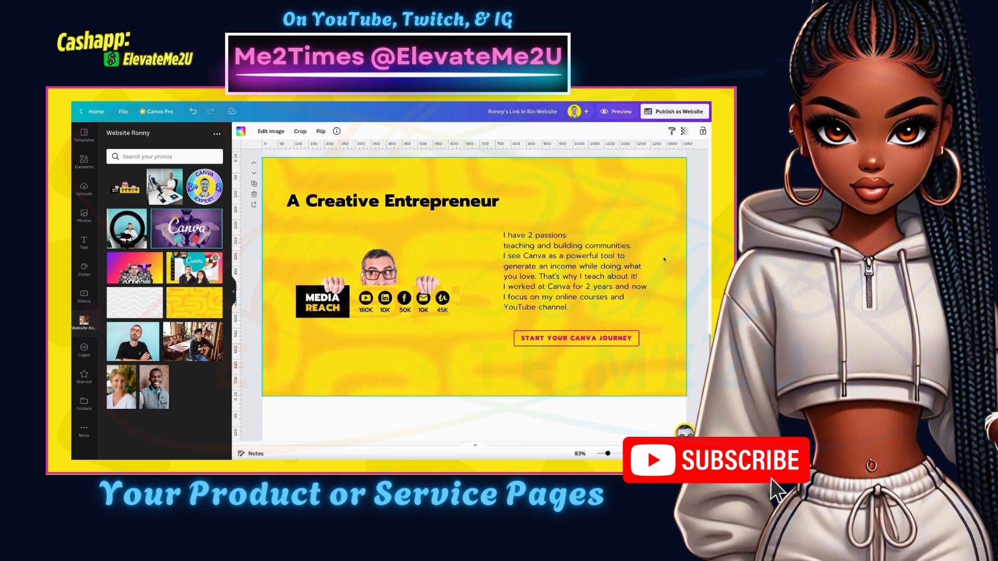
Enlarge and reposition the yellow pattern within the background of the pasted A Creative Entrepreneur page below the testimonials
{"action": "double_click", "coordinate": [660, 207]}
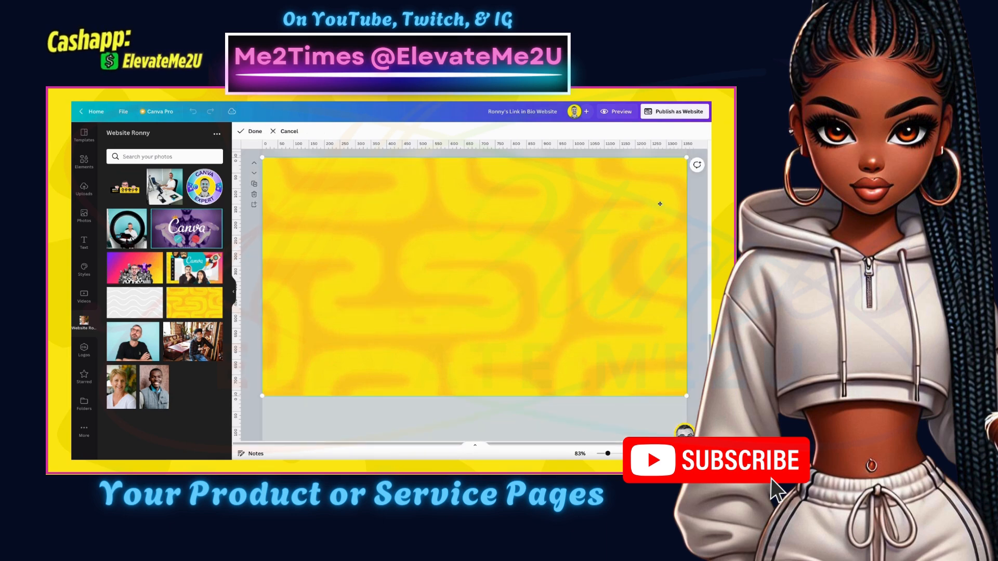
{"action": "scroll", "coordinate": [627, 336], "scroll_direction": "down", "scroll_amount": 3, "text": "ctrl"}
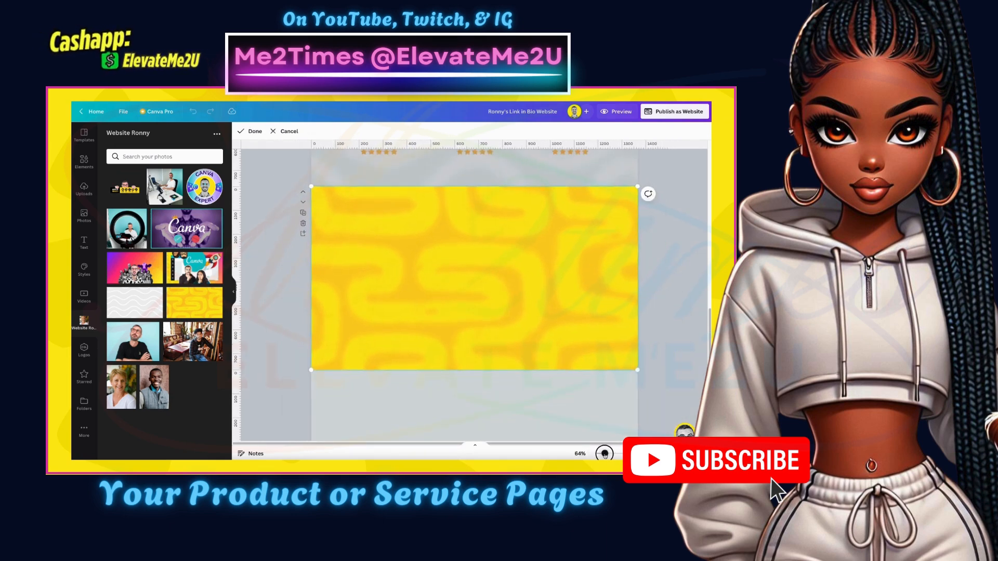
{"action": "left_click_drag", "start_coordinate": [616, 357], "coordinate": [644, 387]}
{"action": "left_click_drag", "start_coordinate": [585, 318], "coordinate": [558, 341]}
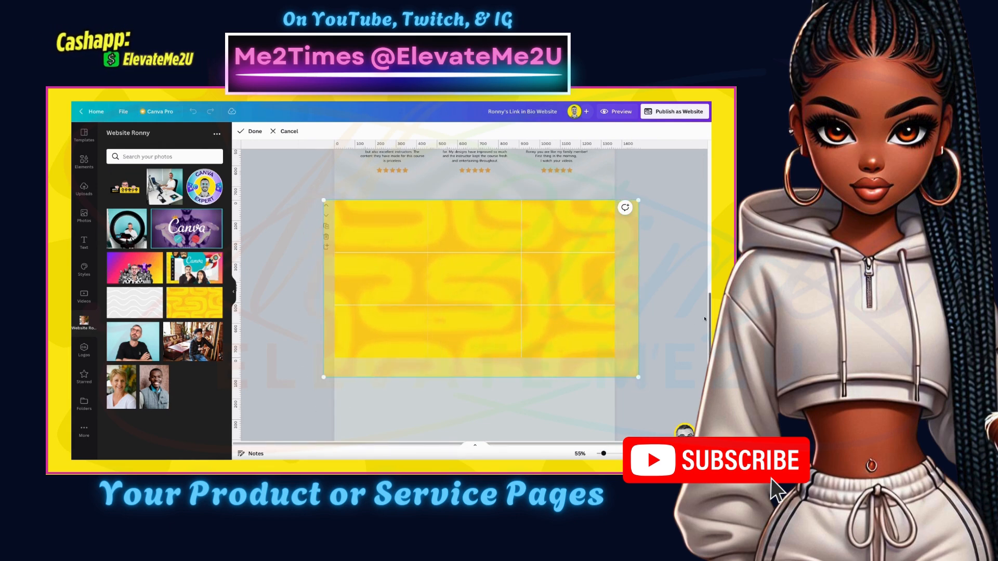
{"action": "left_click", "coordinate": [678, 324]}
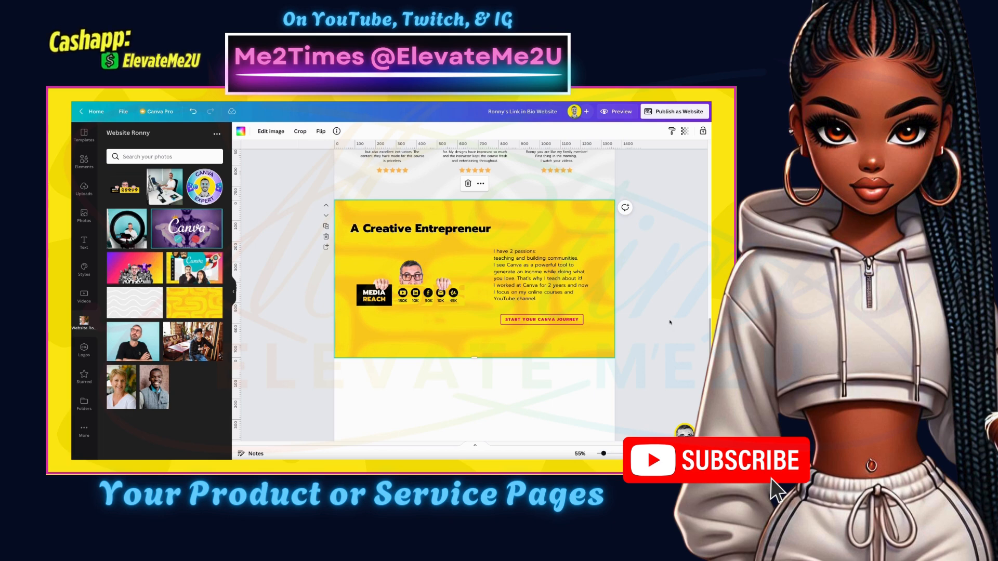
Replace the heading of the pasted section below the testimonials with "Talks & Webinars"
{"action": "left_click", "coordinate": [454, 266]}
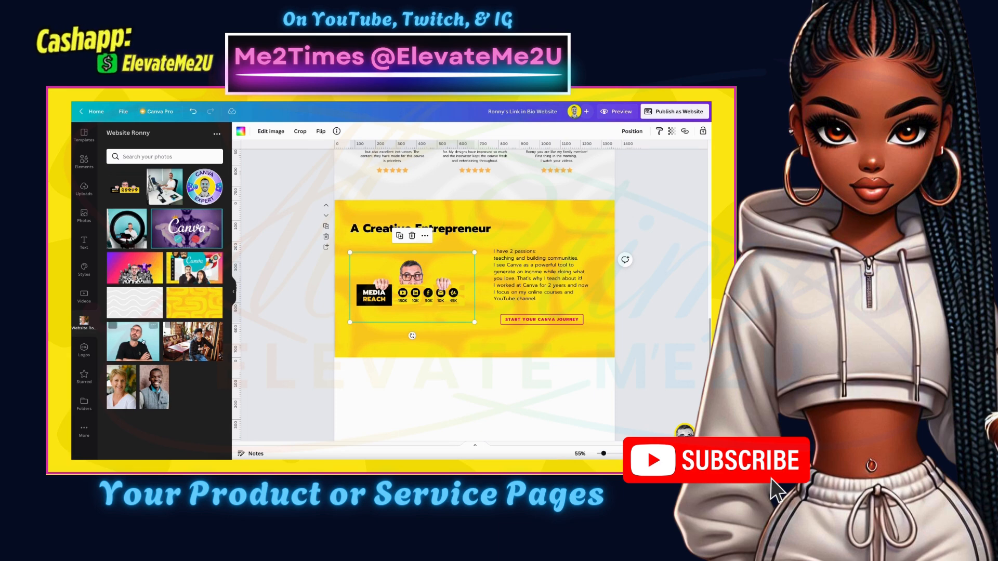
{"action": "left_click", "coordinate": [454, 227]}
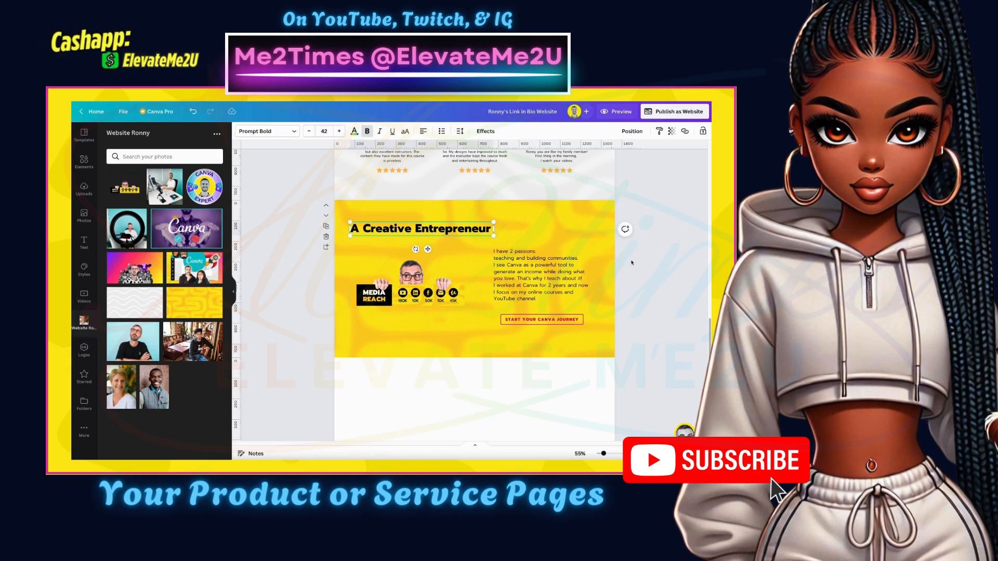
{"action": "key", "text": "ctrl+a"}
{"action": "type", "text": "Talk"}
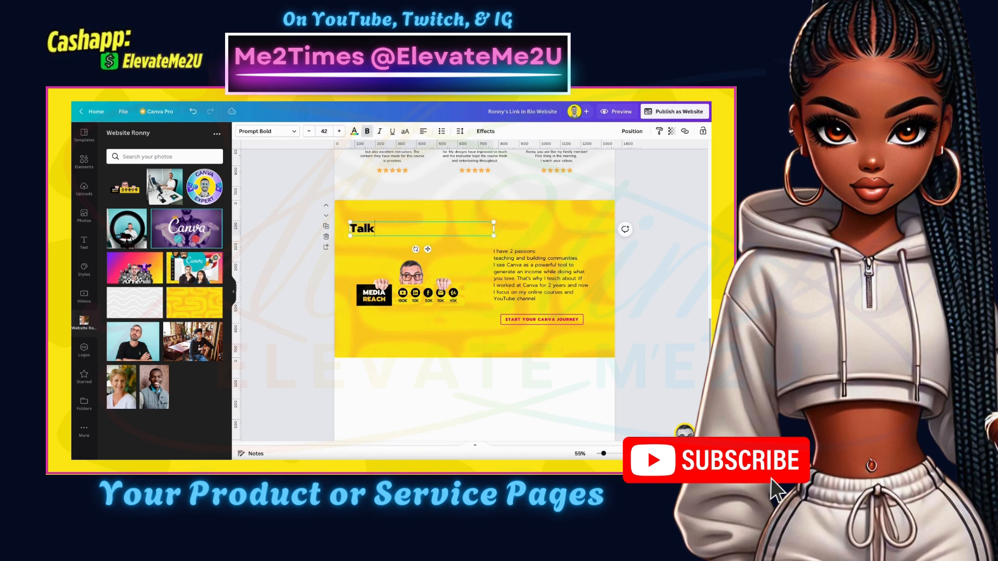
{"action": "type", "text": "s & Webinars"}
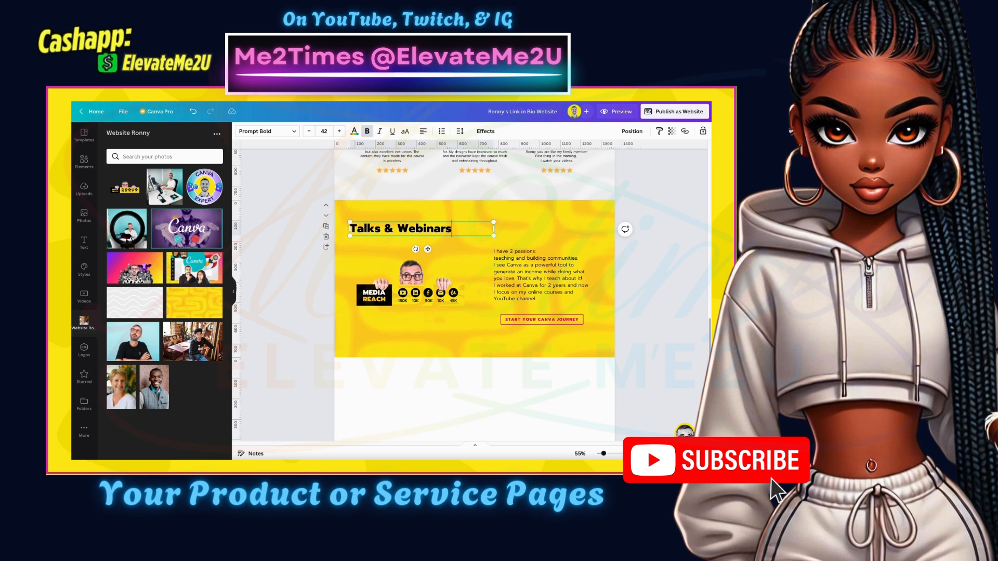
Narrow the Talks & Webinars text box to fit its text, centre-align the text and centre the heading horizontally on the page
{"action": "left_click_drag", "start_coordinate": [493, 229], "coordinate": [453, 230]}
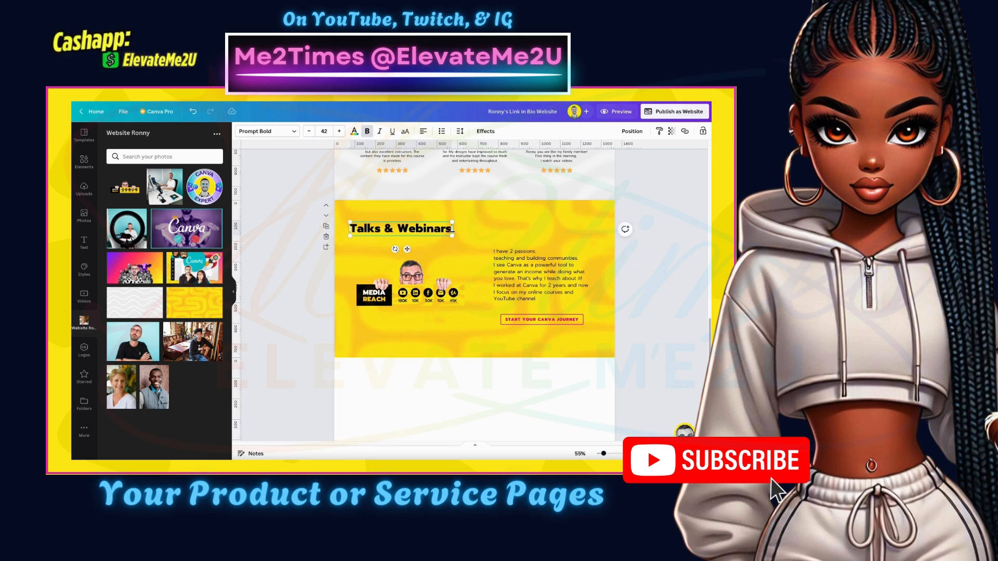
{"action": "left_click", "coordinate": [423, 131]}
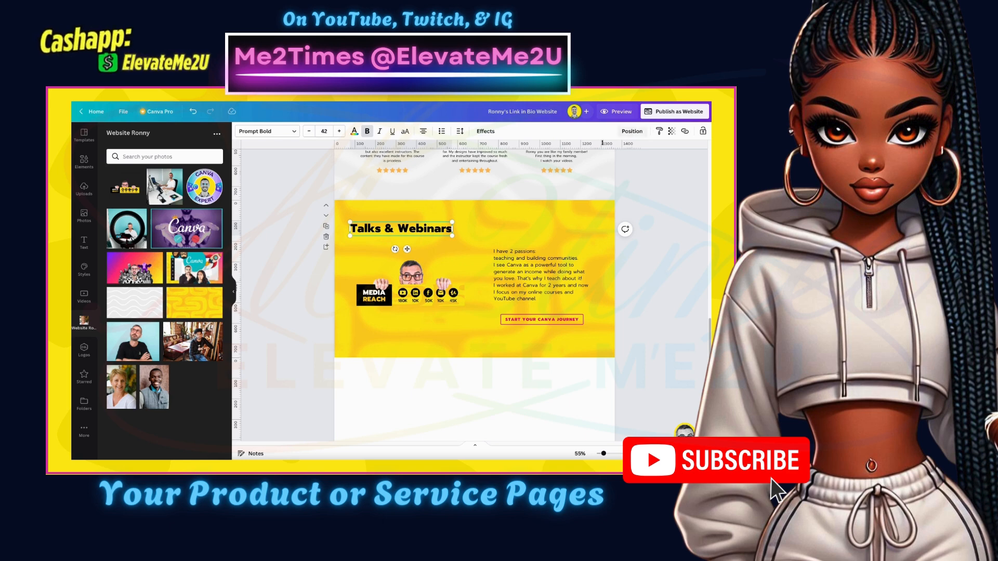
{"action": "left_click", "coordinate": [632, 131]}
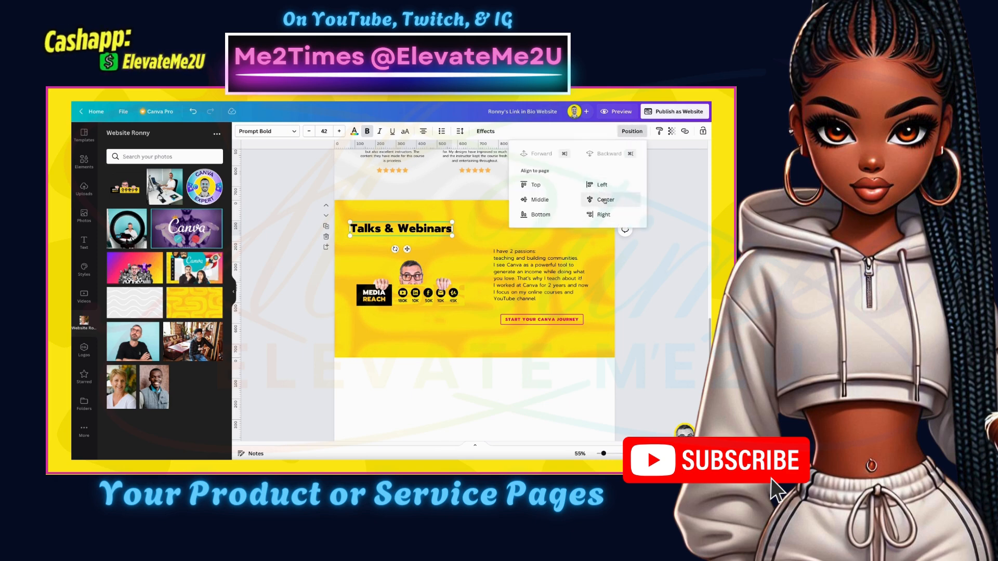
{"action": "left_click", "coordinate": [603, 199]}
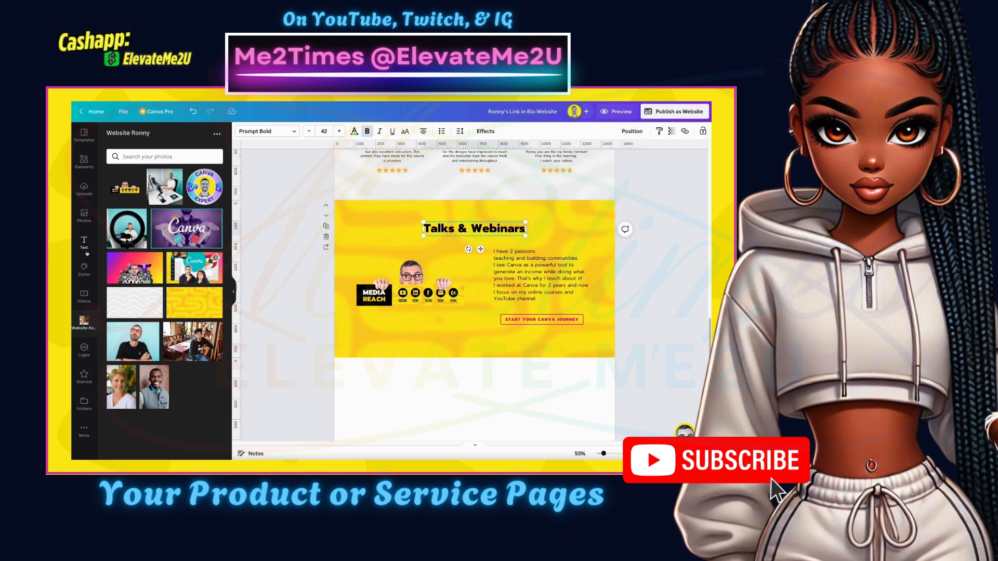
Replace the media reach graphic with the ring-light photo and raise the photo within its frame
{"action": "left_click_drag", "start_coordinate": [127, 228], "coordinate": [405, 278]}
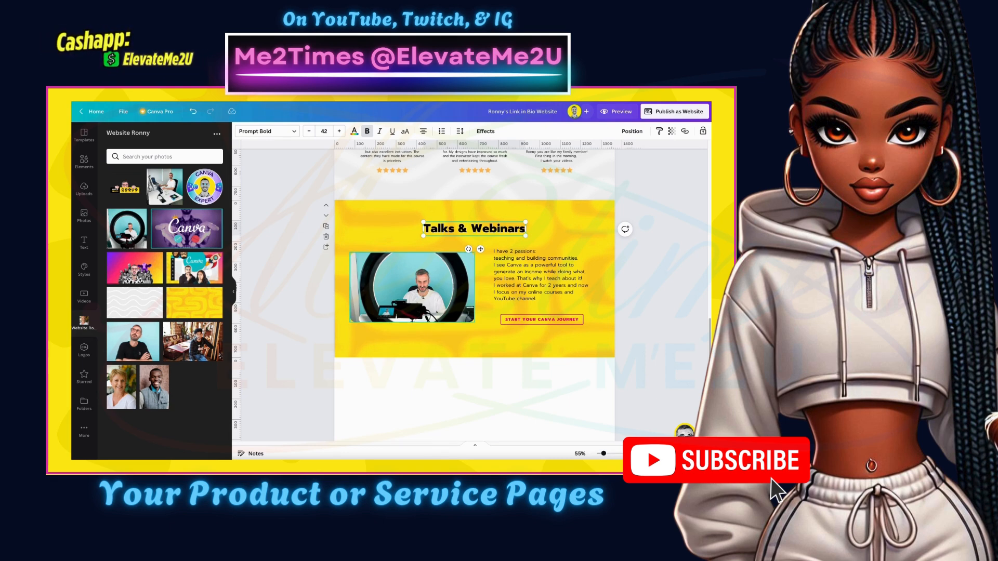
{"action": "double_click", "coordinate": [438, 281]}
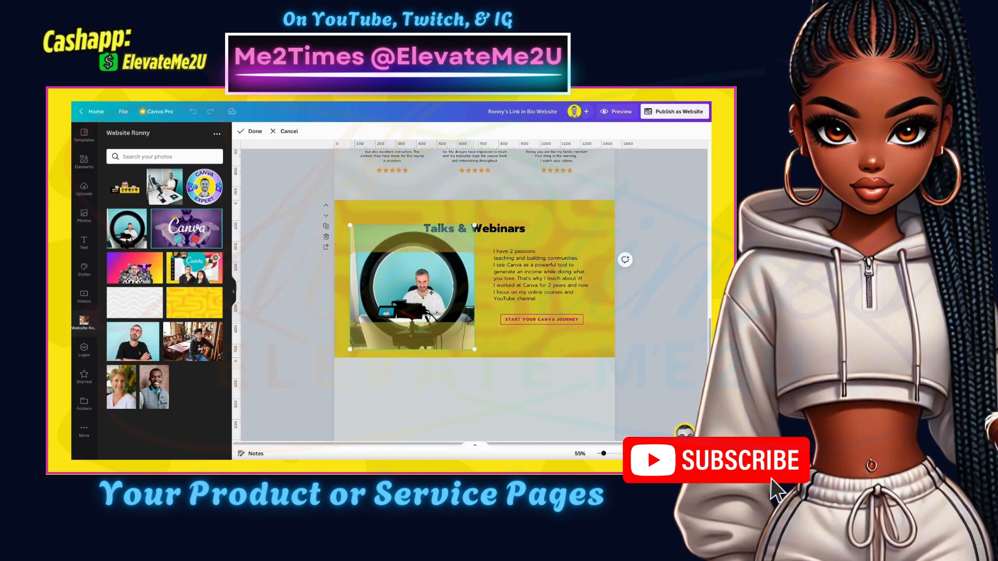
{"action": "left_click_drag", "start_coordinate": [428, 276], "coordinate": [428, 277]}
{"action": "left_click", "coordinate": [274, 346]}
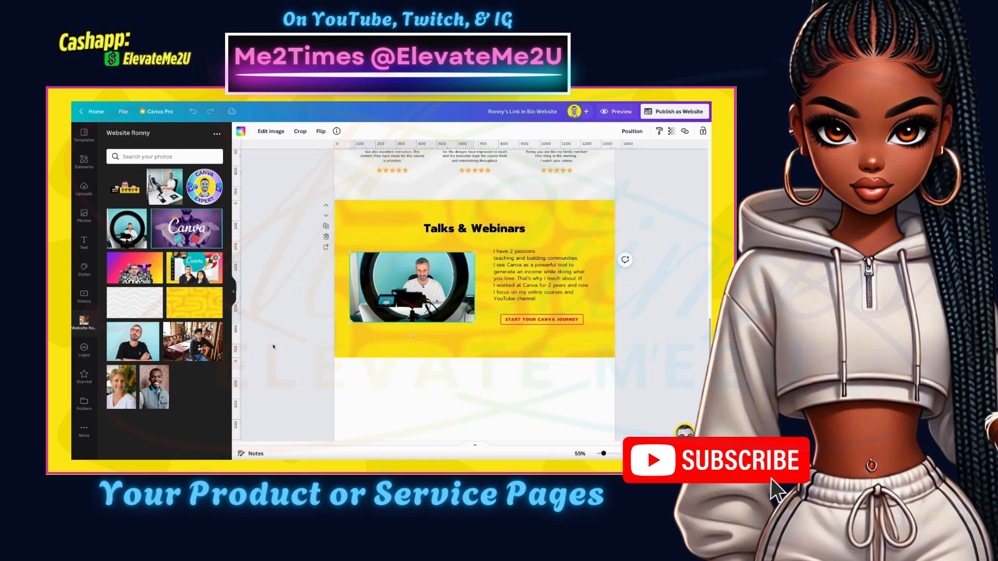
Enlarge the ring-light photo slightly within its frame and adjust its vertical position
{"action": "double_click", "coordinate": [452, 279]}
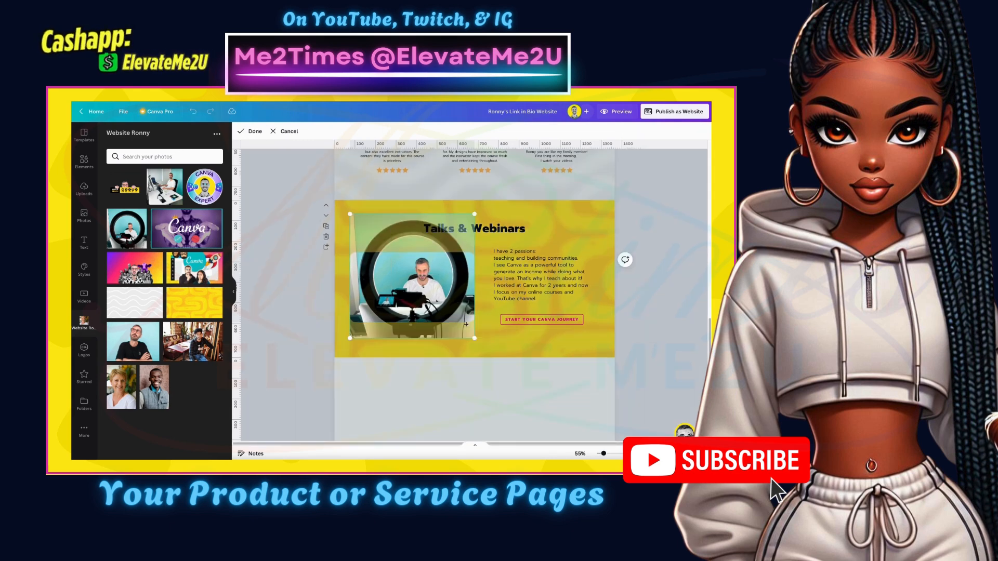
{"action": "left_click_drag", "start_coordinate": [472, 339], "coordinate": [484, 348]}
{"action": "left_click_drag", "start_coordinate": [427, 295], "coordinate": [427, 292]}
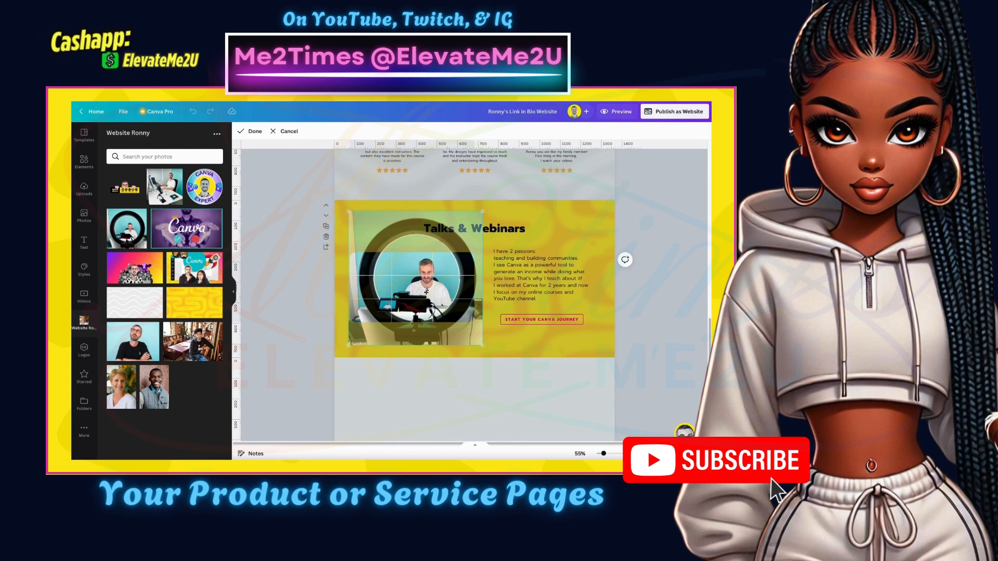
{"action": "key", "text": "Return"}
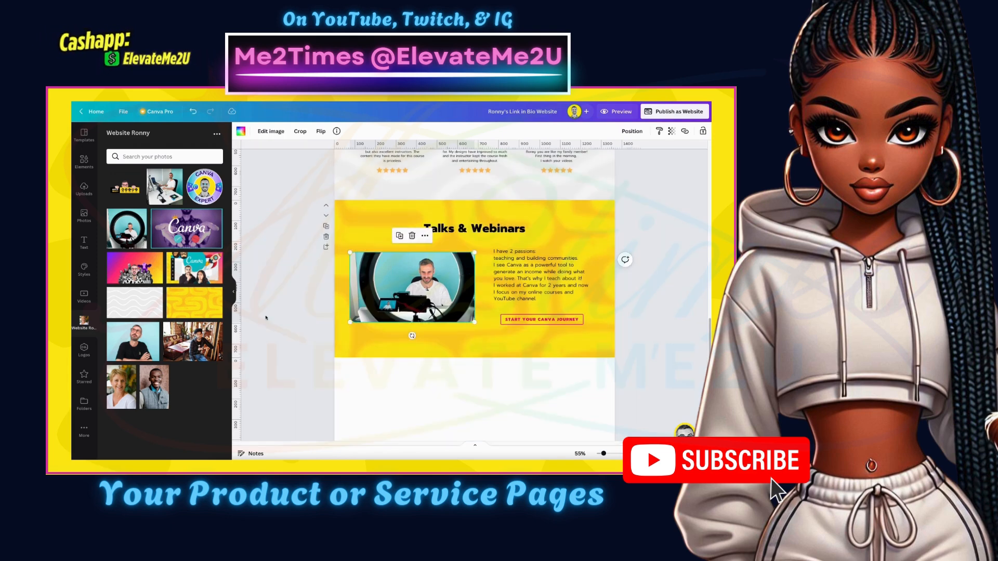
{"action": "left_click", "coordinate": [266, 317]}
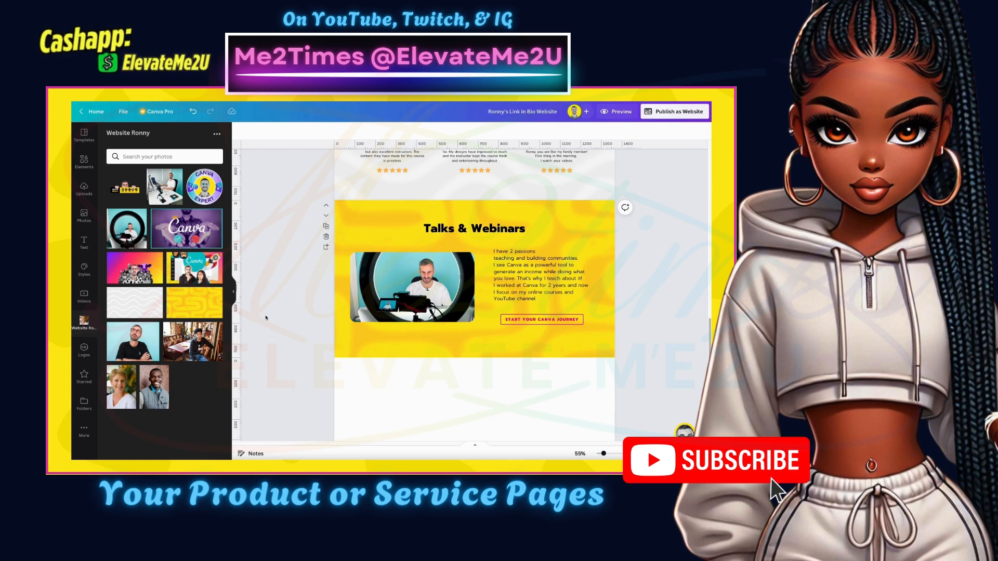
Fine-tune the ring-light photo's crop by shifting it left and shrinking it slightly so the man sits centrally in the frame
{"action": "double_click", "coordinate": [414, 286]}
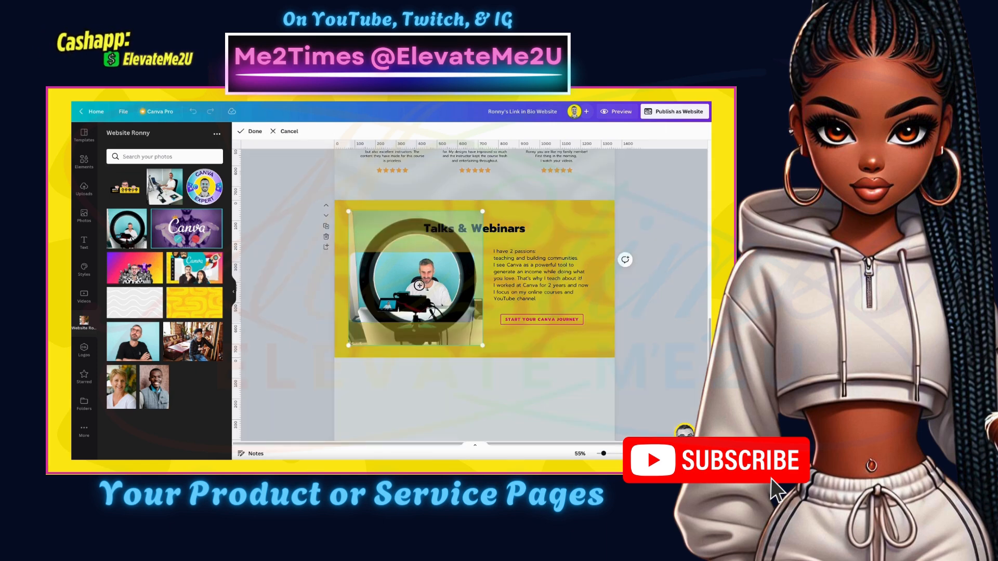
{"action": "left_click_drag", "start_coordinate": [413, 286], "coordinate": [413, 285]}
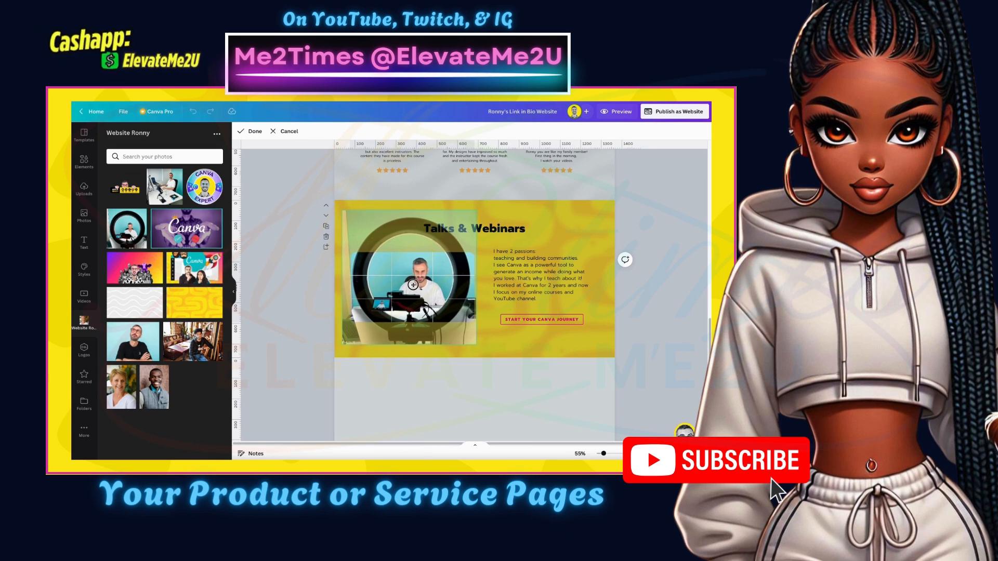
{"action": "left_click", "coordinate": [300, 307]}
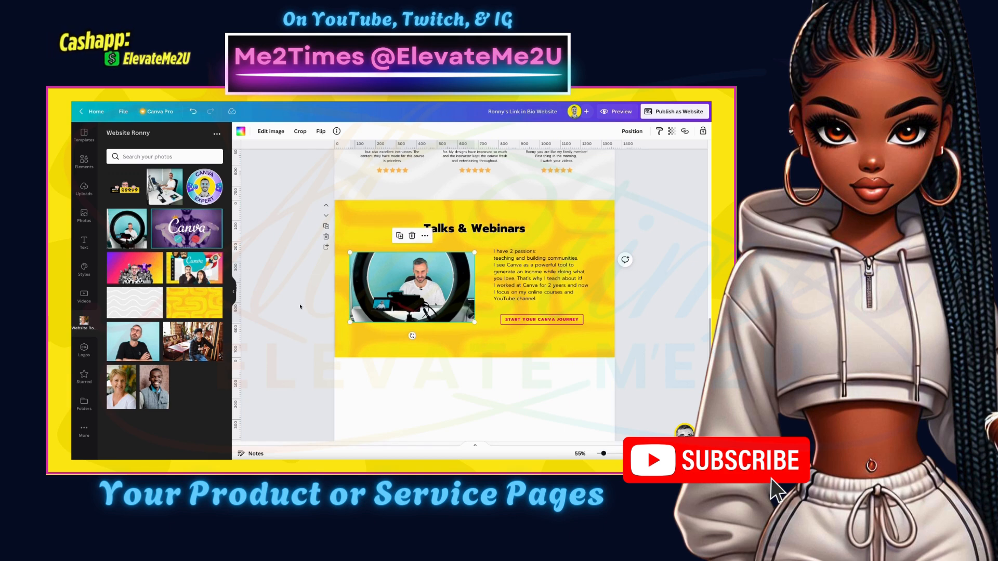
{"action": "left_click", "coordinate": [300, 307]}
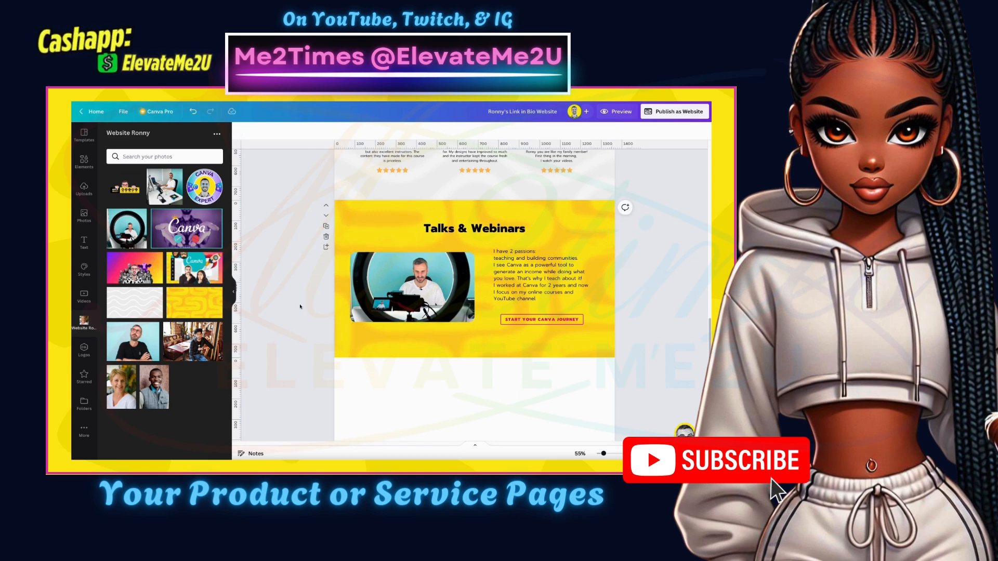
{"action": "double_click", "coordinate": [386, 265]}
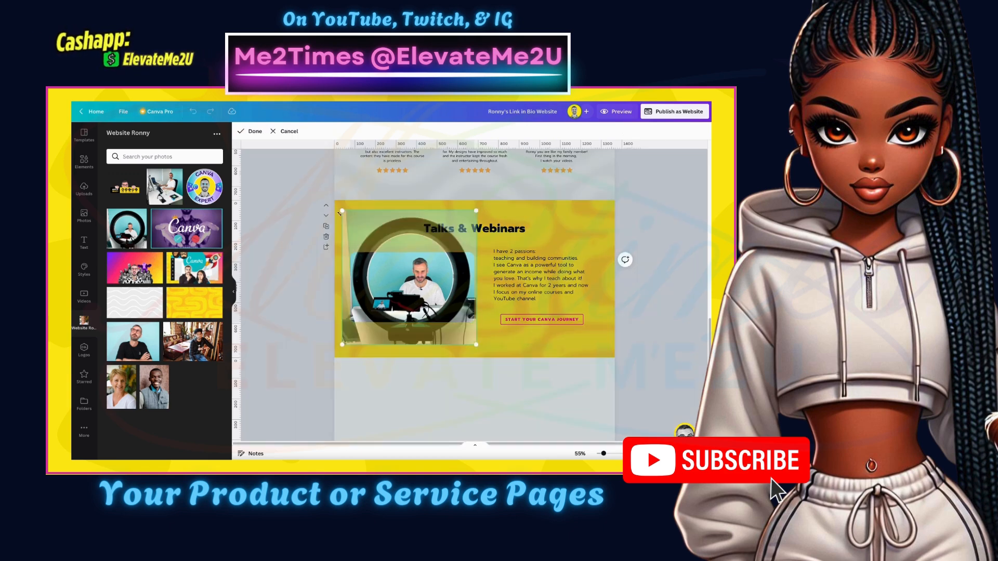
{"action": "left_click_drag", "start_coordinate": [341, 210], "coordinate": [344, 214]}
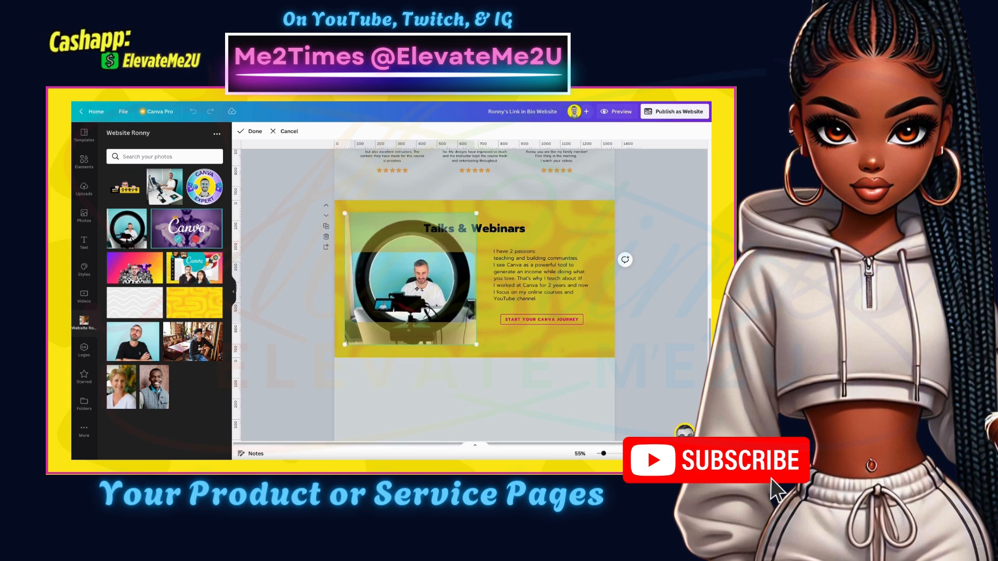
{"action": "left_click_drag", "start_coordinate": [414, 288], "coordinate": [413, 288]}
{"action": "left_click", "coordinate": [304, 302]}
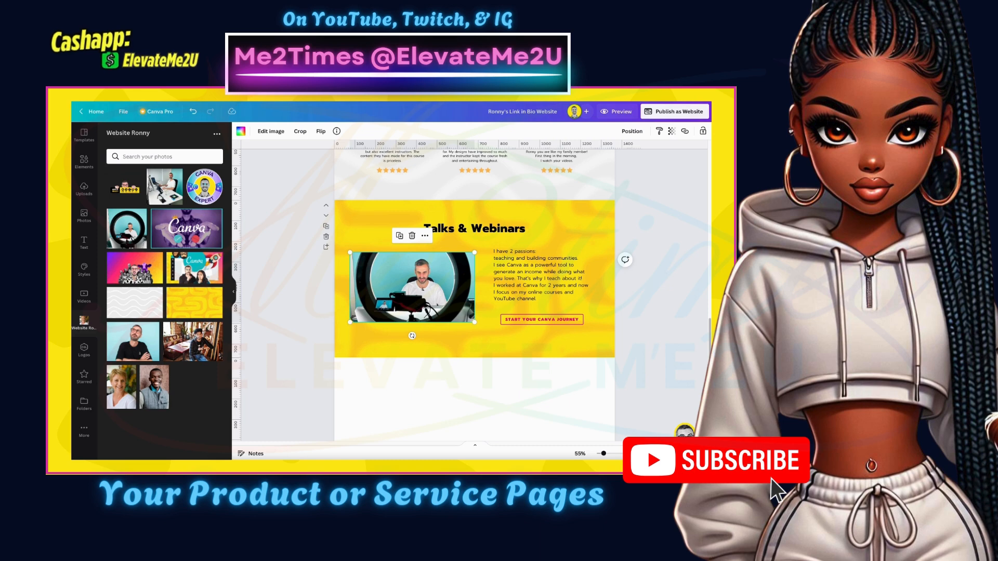
Replace the section's paragraph with the text starting "I deliver talks and webinars about Canva, Personal Branding and Content Creation" and fit it beside the photo
{"action": "left_click", "coordinate": [554, 285]}
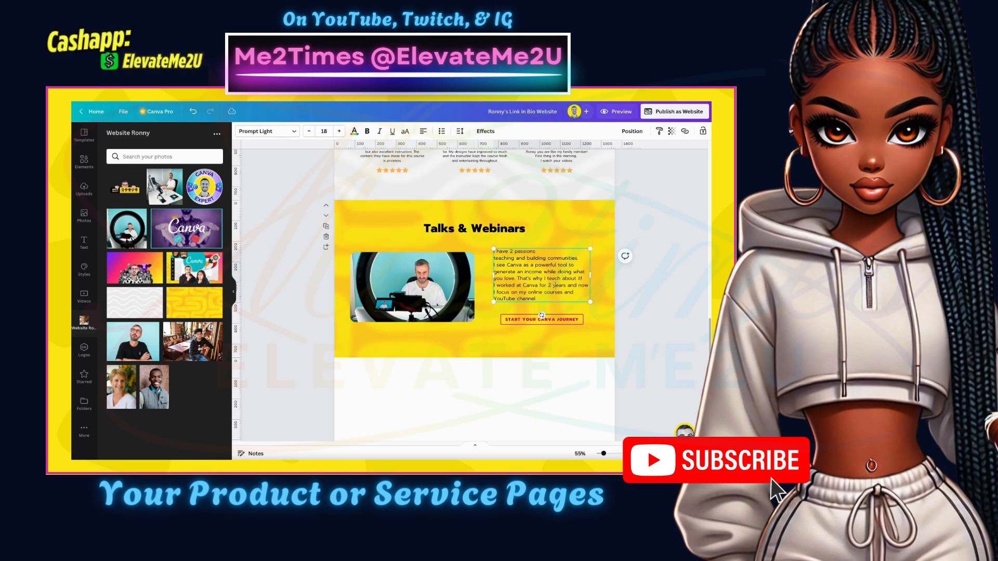
{"action": "left_click", "coordinate": [555, 285]}
{"action": "type", "text": "I deliver talks and webinars about Canva, Personal Branding and Content Creation. I've led training sessions, workshops, and consultancies in over 20 countries for people and companies including Facebook, Canva, the City of Sydney & Oxfam."}
{"action": "left_click", "coordinate": [597, 321]}
{"action": "left_click_drag", "start_coordinate": [543, 278], "coordinate": [543, 281]}
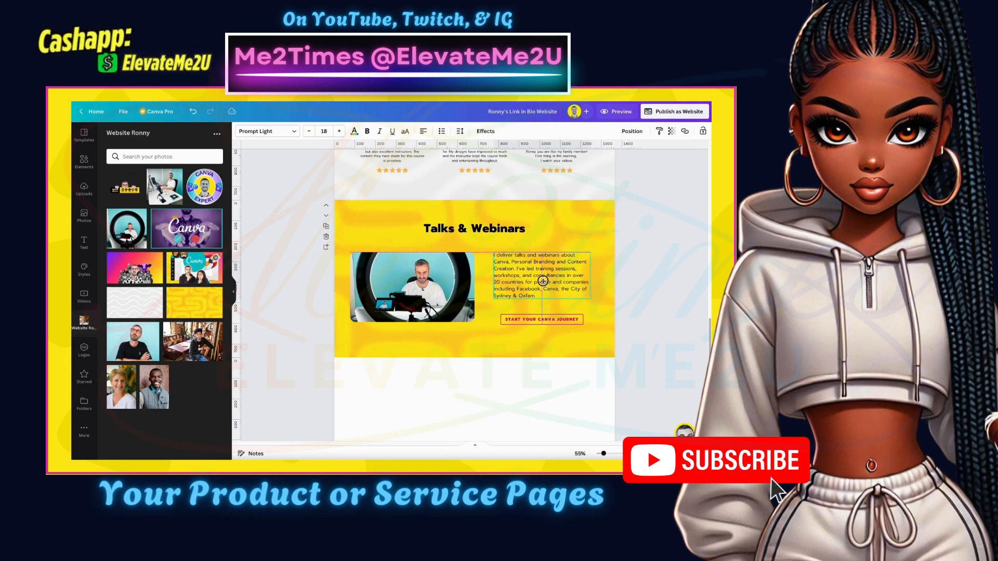
{"action": "left_click", "coordinate": [608, 325]}
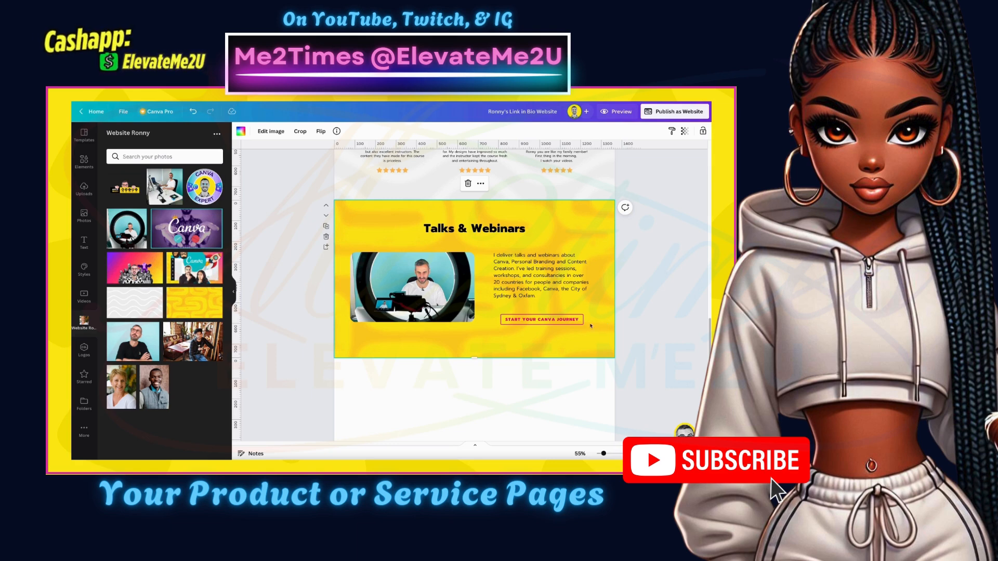
Nudge the button below the paragraph slightly upward and change its label to "BOOK ME FOR YOUR EVENT"
{"action": "left_click_drag", "start_coordinate": [541, 320], "coordinate": [541, 317]}
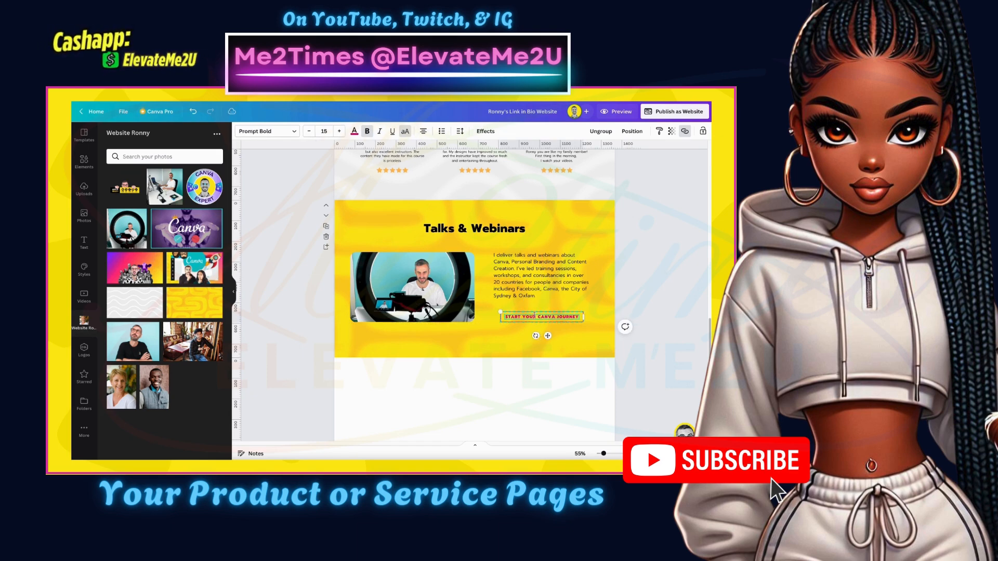
{"action": "double_click", "coordinate": [534, 315]}
{"action": "type", "text": "BOOK ME FOR YOUR EVENT"}
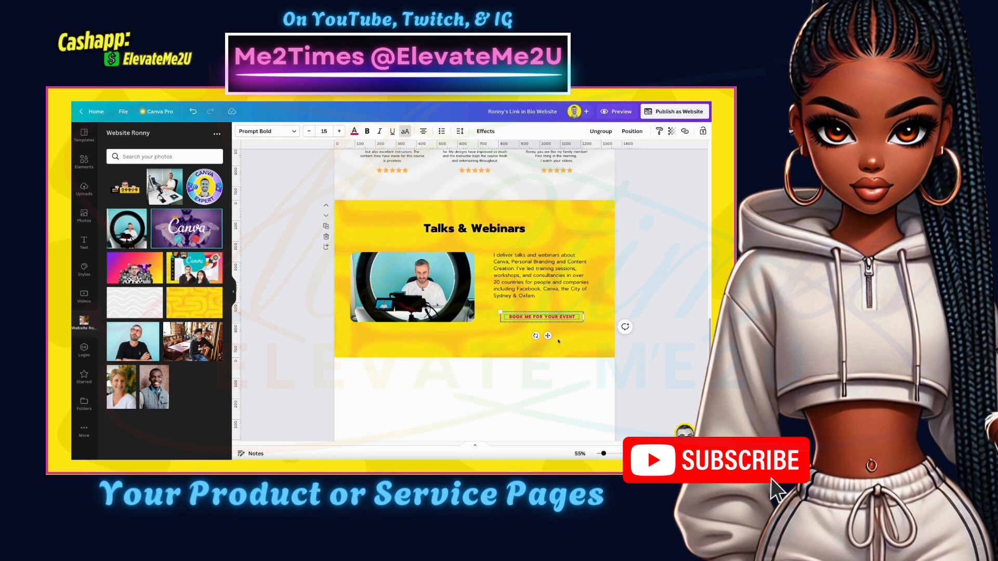
Compare the Book Me for Your Event button's styling with the Start Your Canva Journey button in the A Creative Entrepreneur section
{"action": "left_click", "coordinate": [561, 318]}
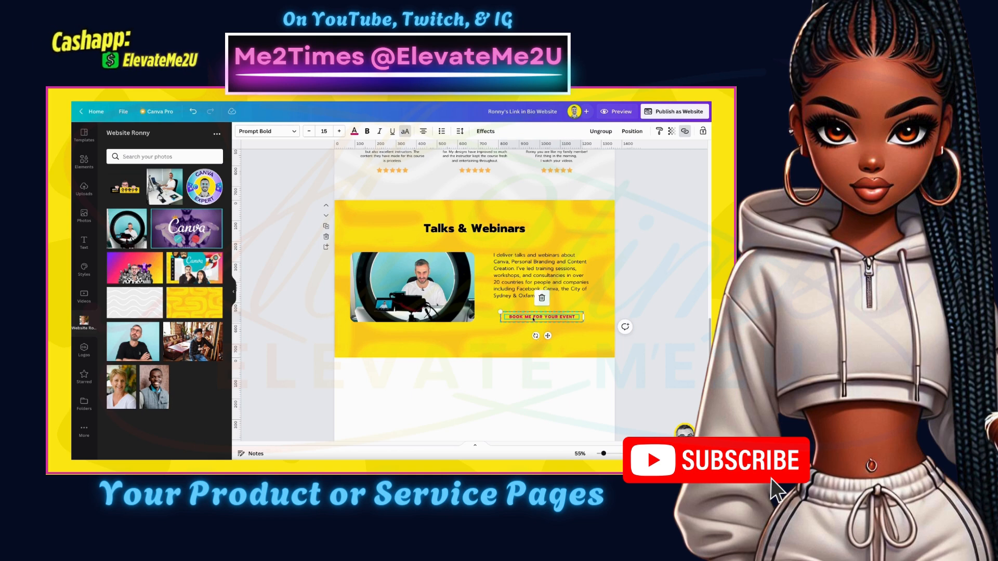
{"action": "scroll", "coordinate": [534, 319], "scroll_direction": "up", "scroll_amount": 10}
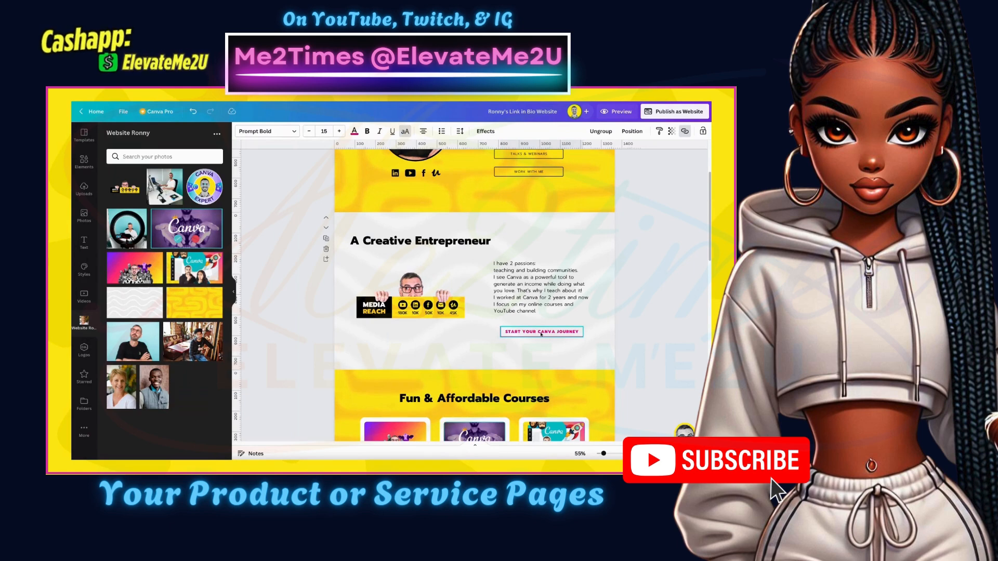
{"action": "left_click", "coordinate": [539, 330]}
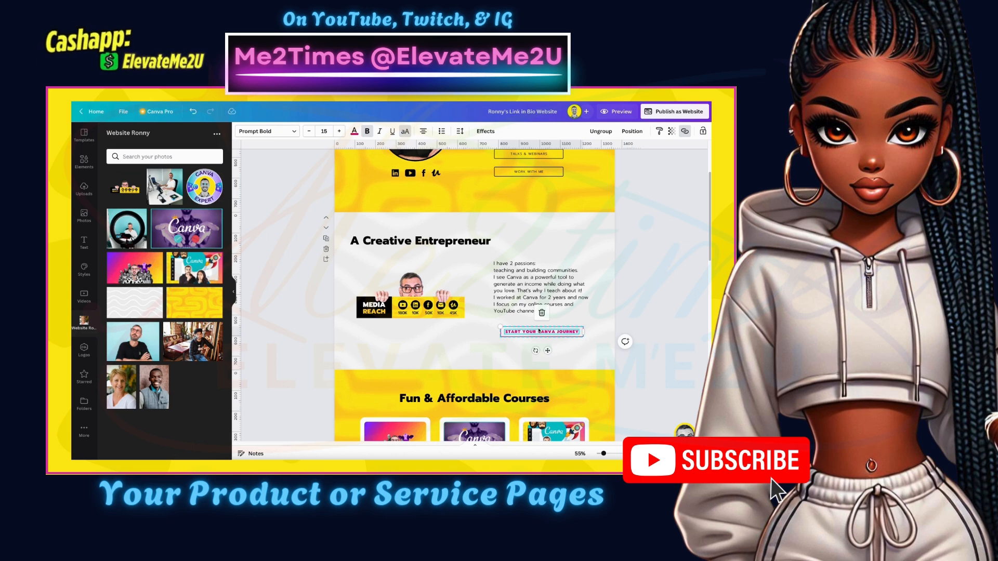
{"action": "scroll", "coordinate": [539, 330], "scroll_direction": "down", "scroll_amount": 10}
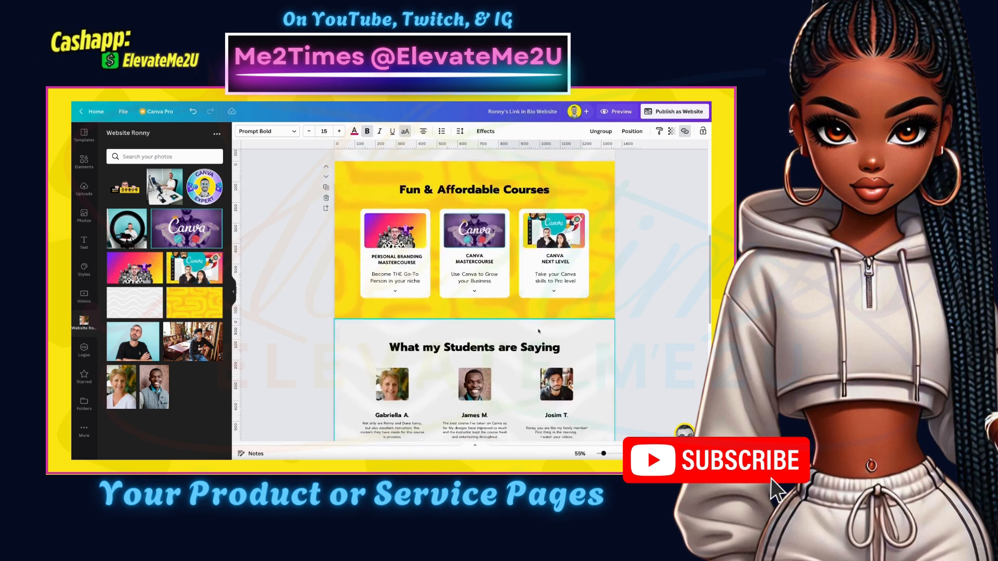
{"action": "left_click", "coordinate": [544, 289]}
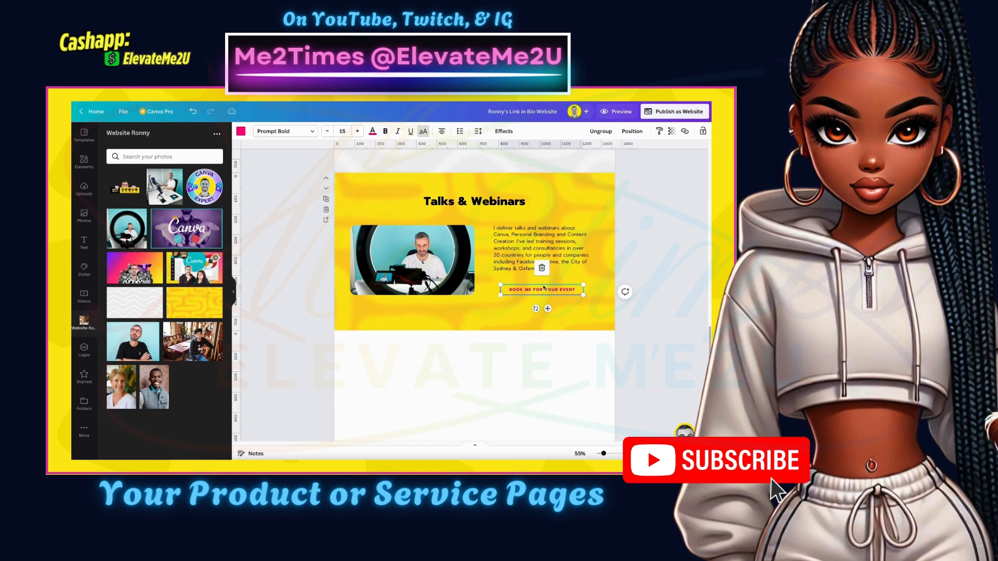